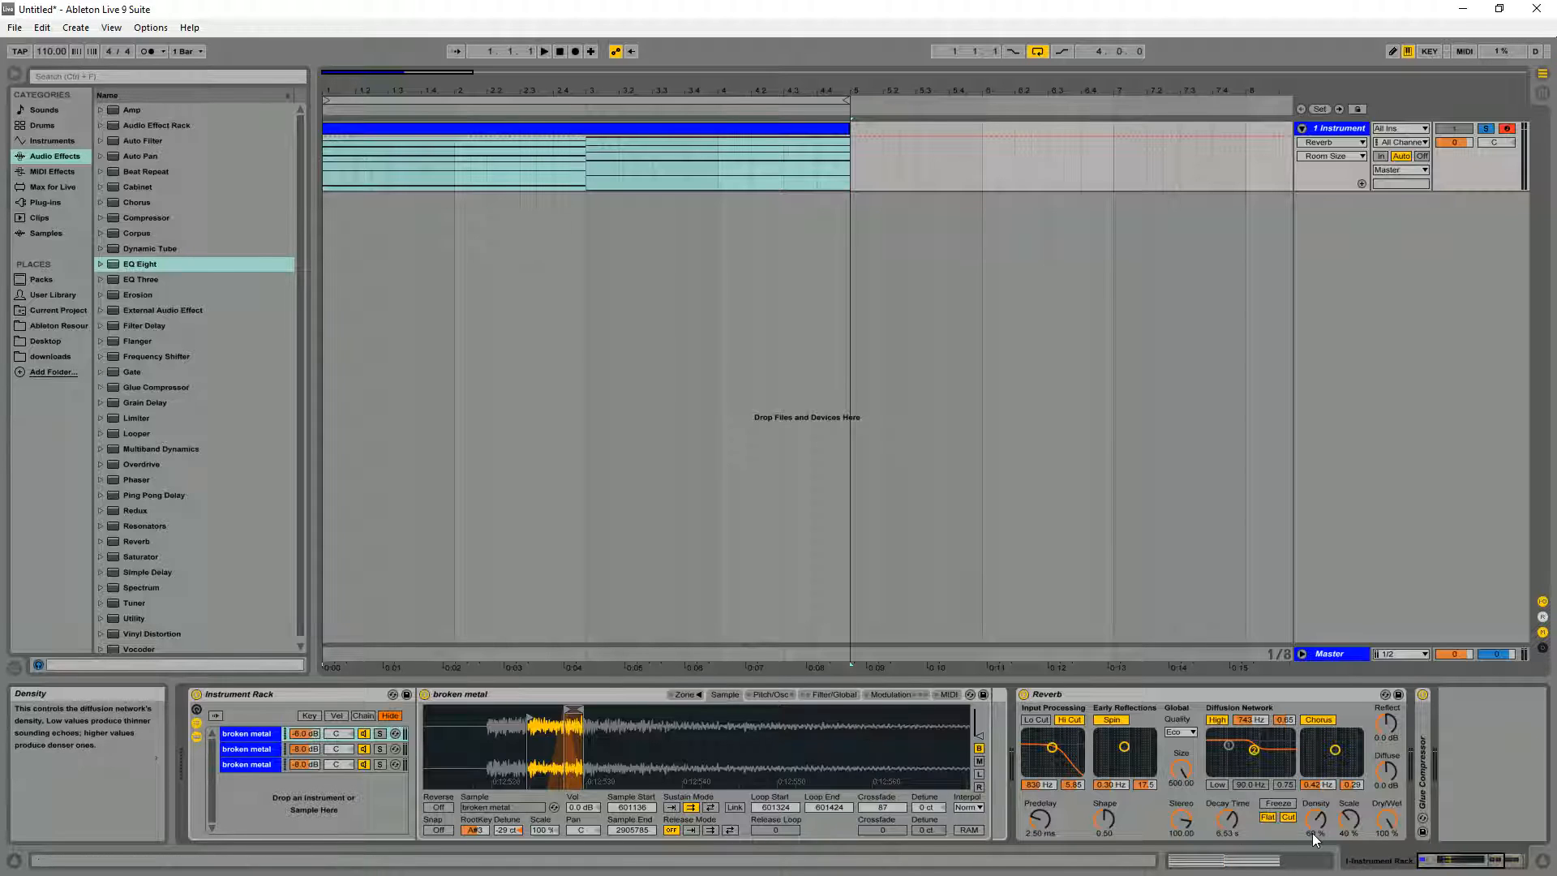
# Play the four-bar MIDI clip on the instrument track to hear it through the current reverb
pyautogui.moveTo(1474, 859); pyautogui.dragTo(1436, 859)
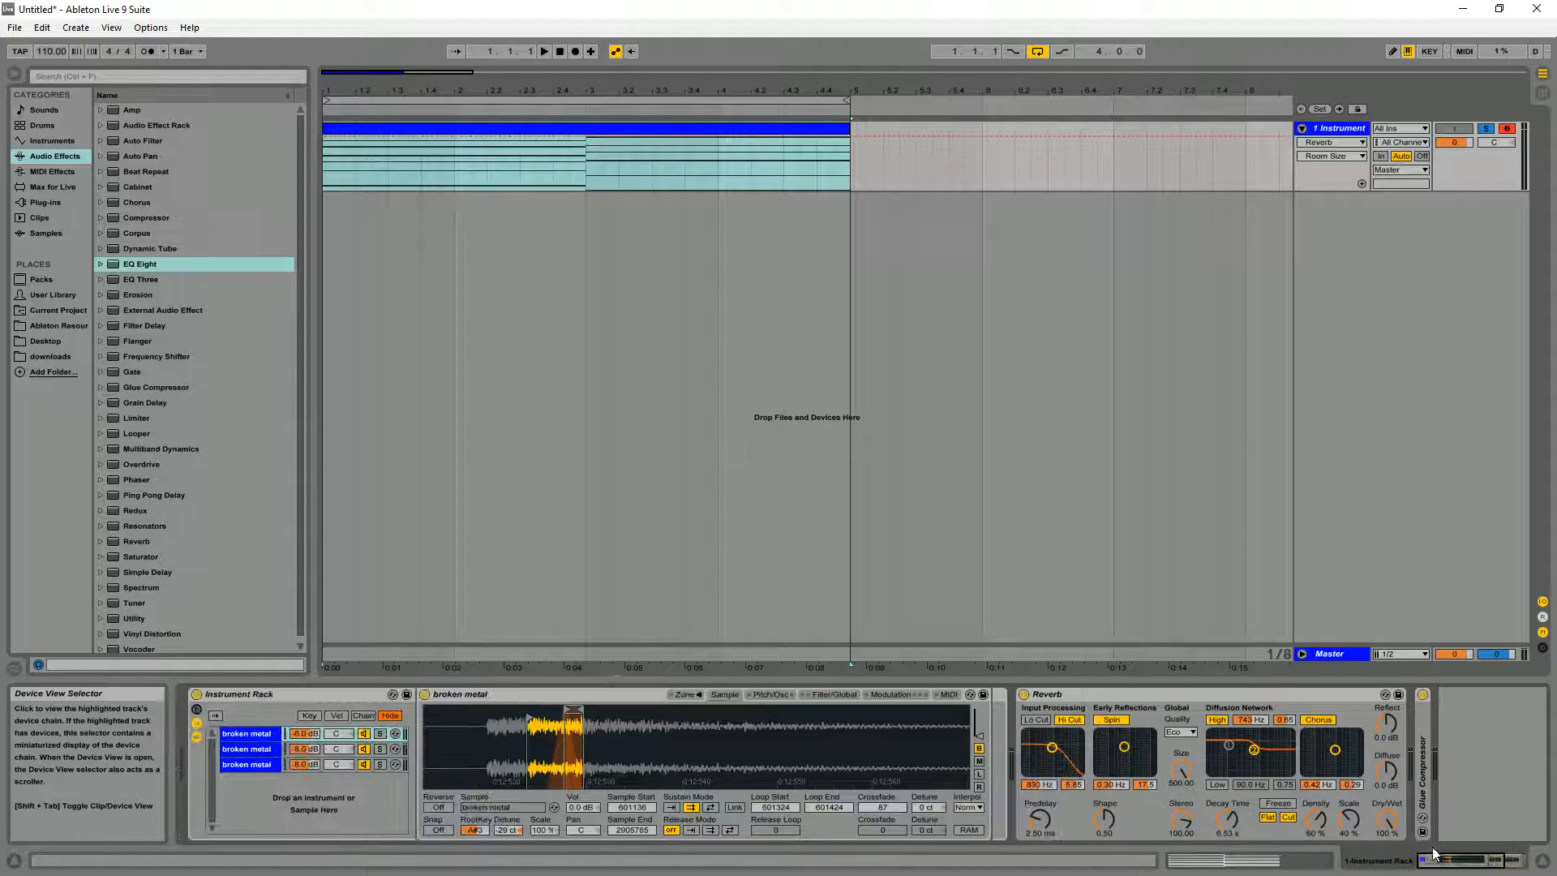
pyautogui.click(542, 137)
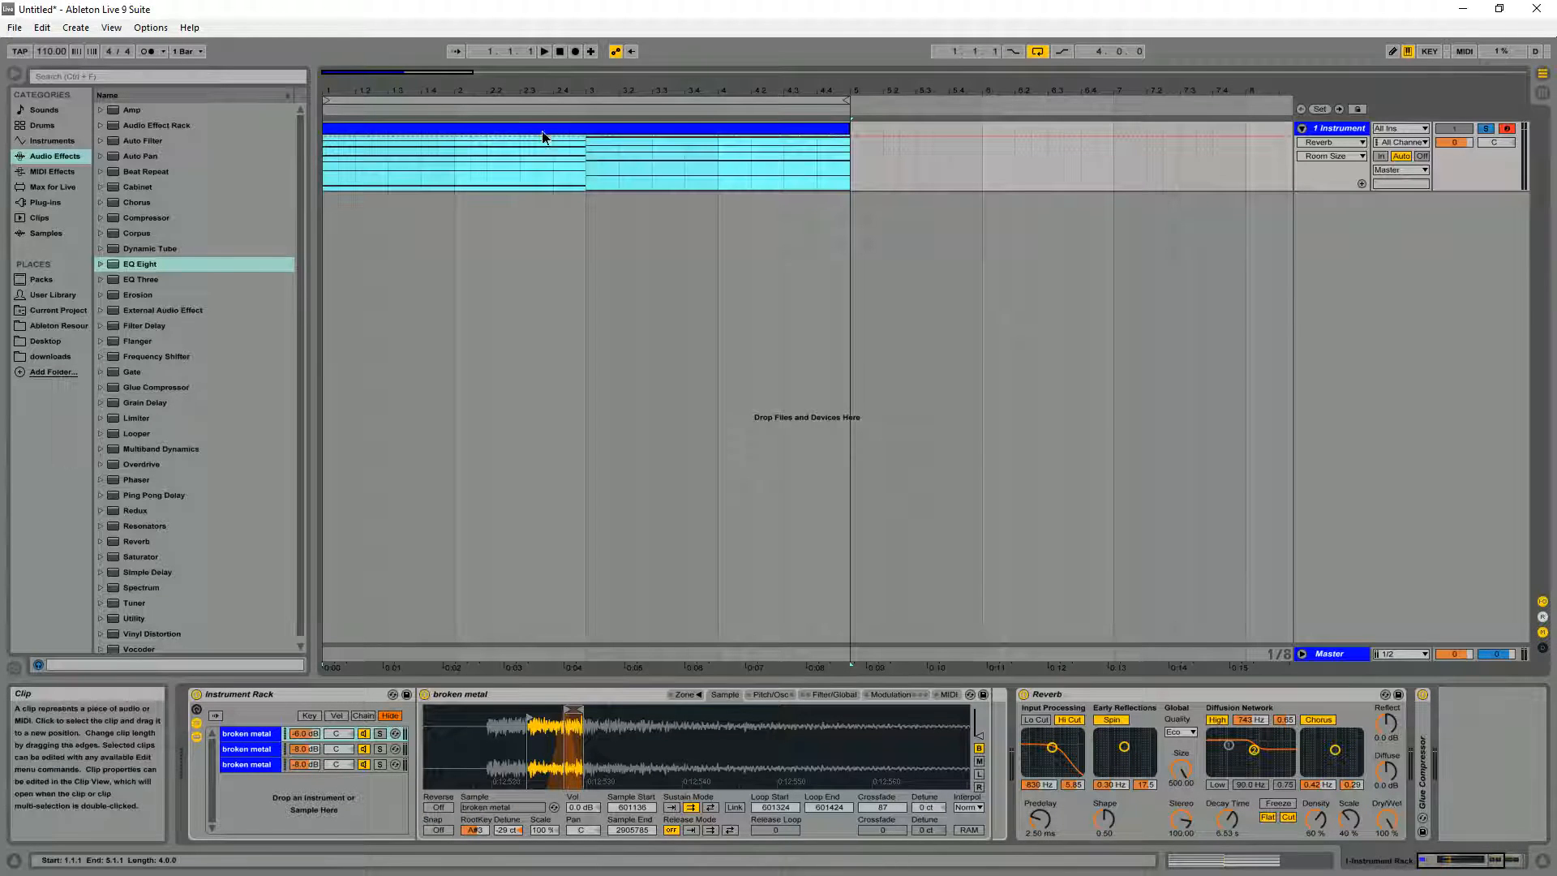
pyautogui.moveTo(395, 74); pyautogui.dragTo(411, 73)
pyautogui.press('space')
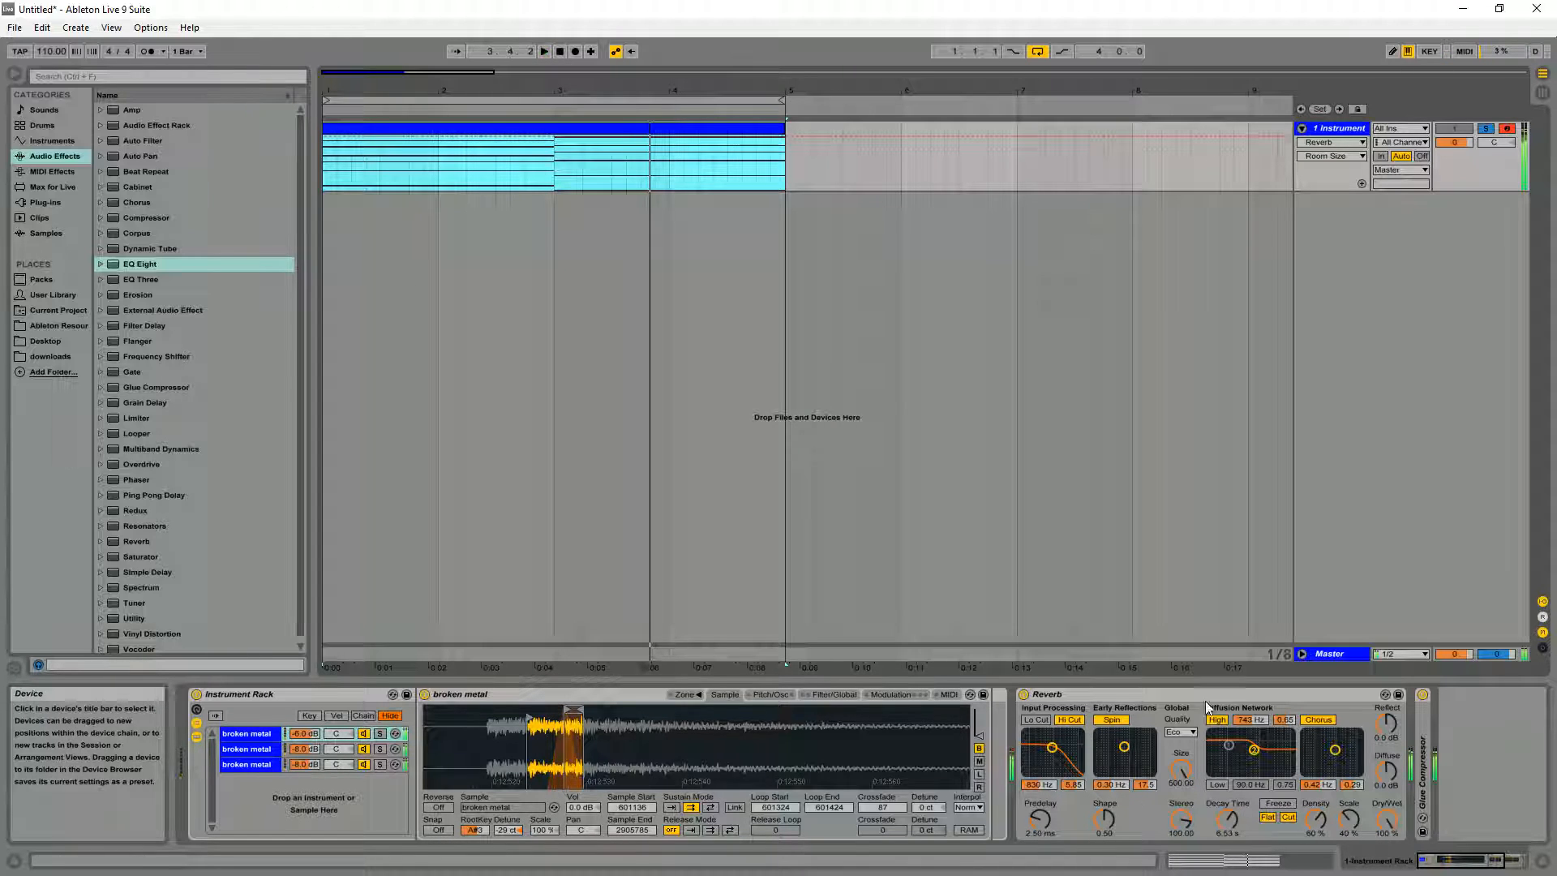
# Reduce the Reverb's global Size to about 2.74 and play the instrument clip with the smaller room size
pyautogui.click(1178, 771)
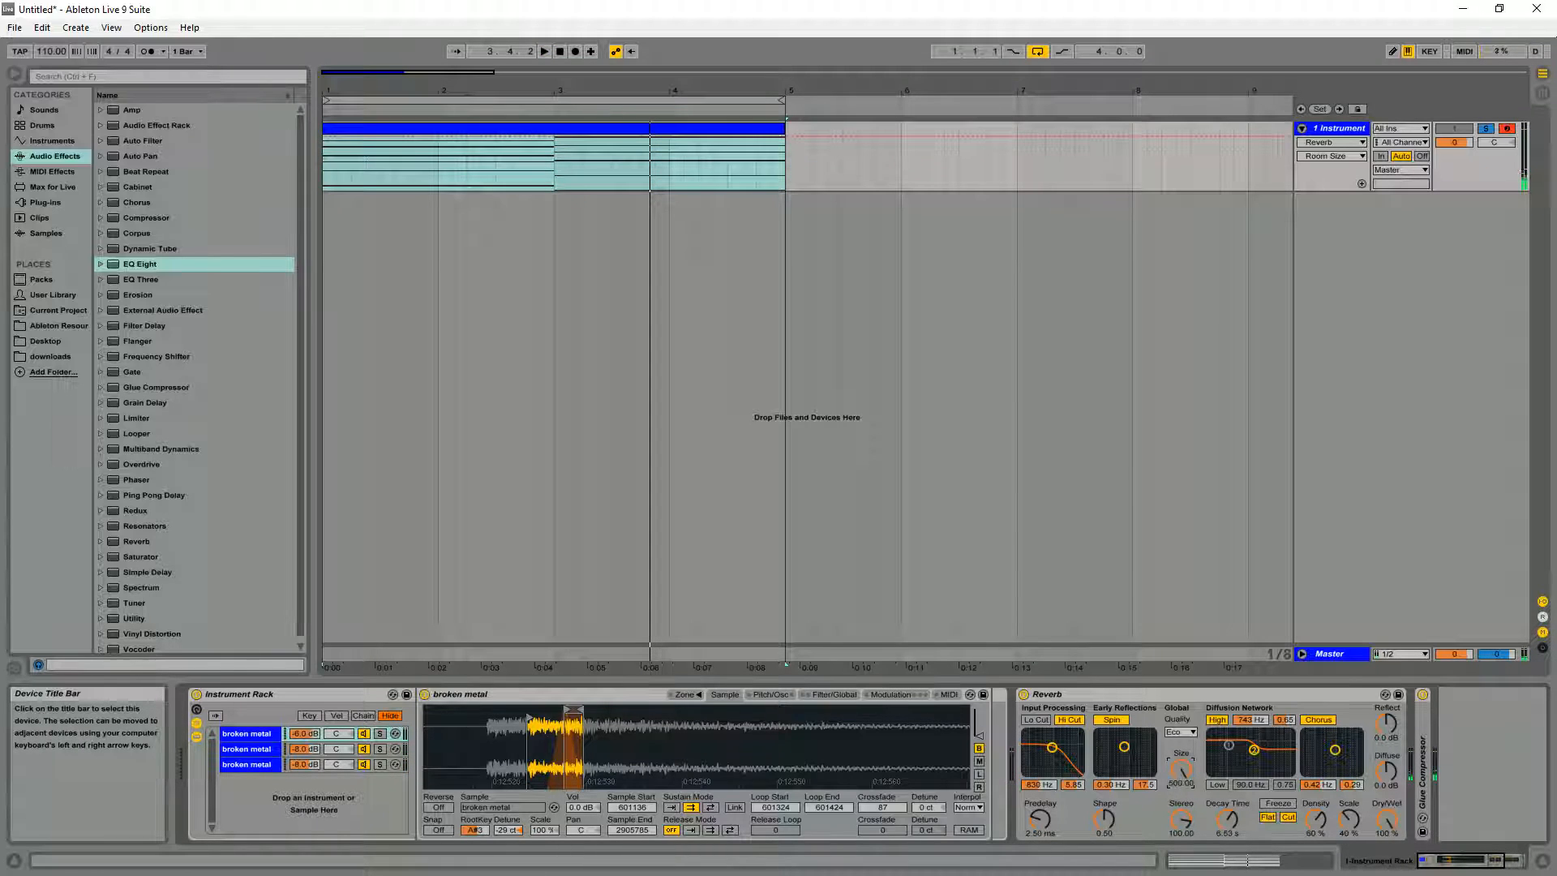
pyautogui.moveTo(1181, 771); pyautogui.dragTo(1181, 839)
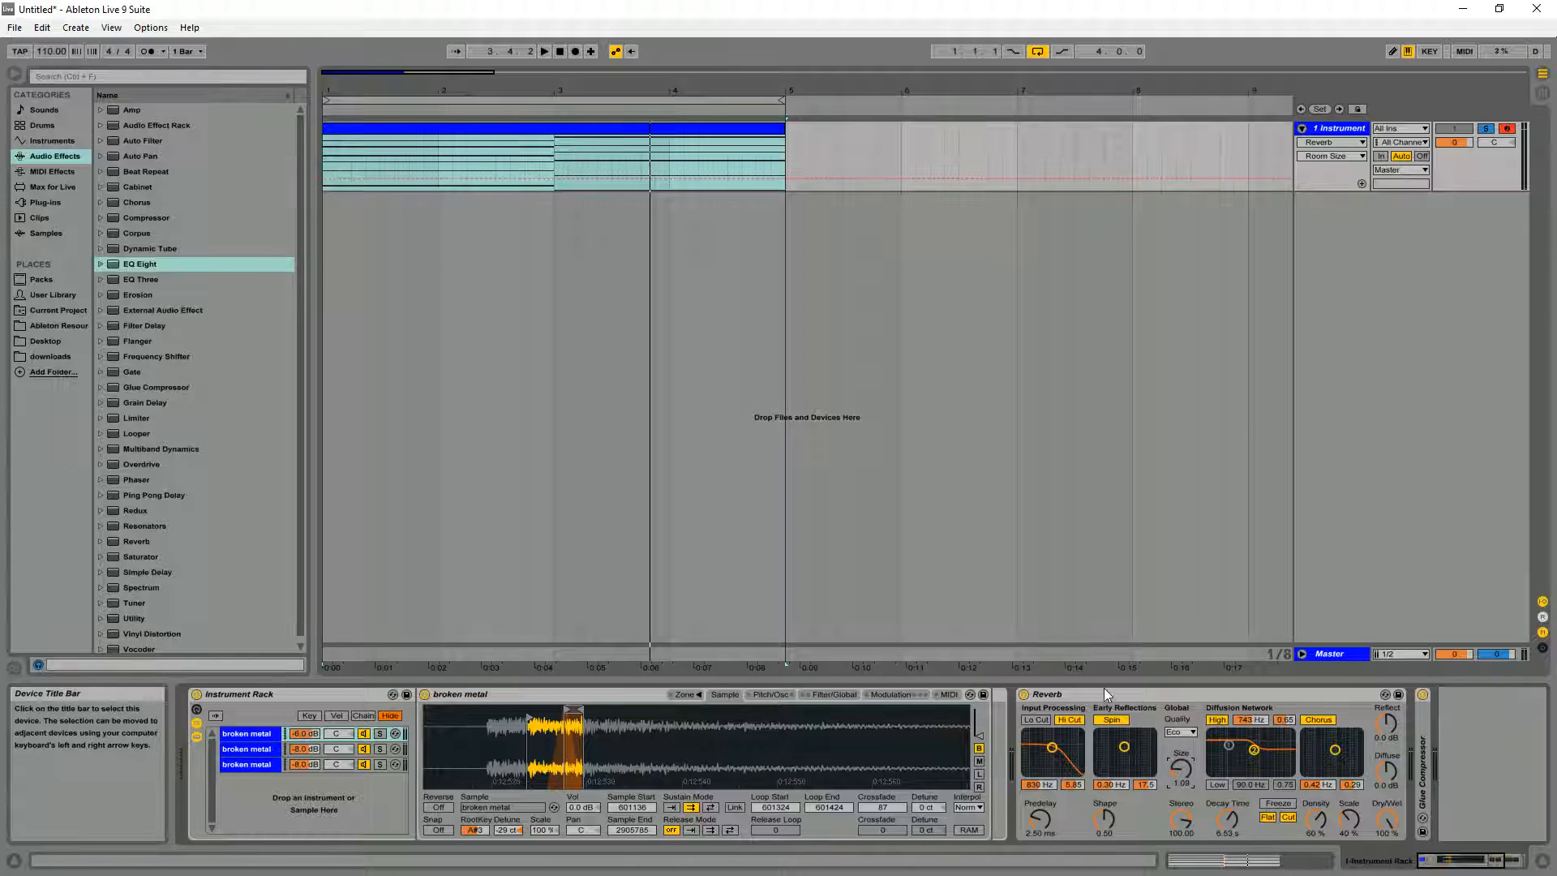
pyautogui.click(375, 126)
pyautogui.moveTo(344, 74); pyautogui.dragTo(345, 63)
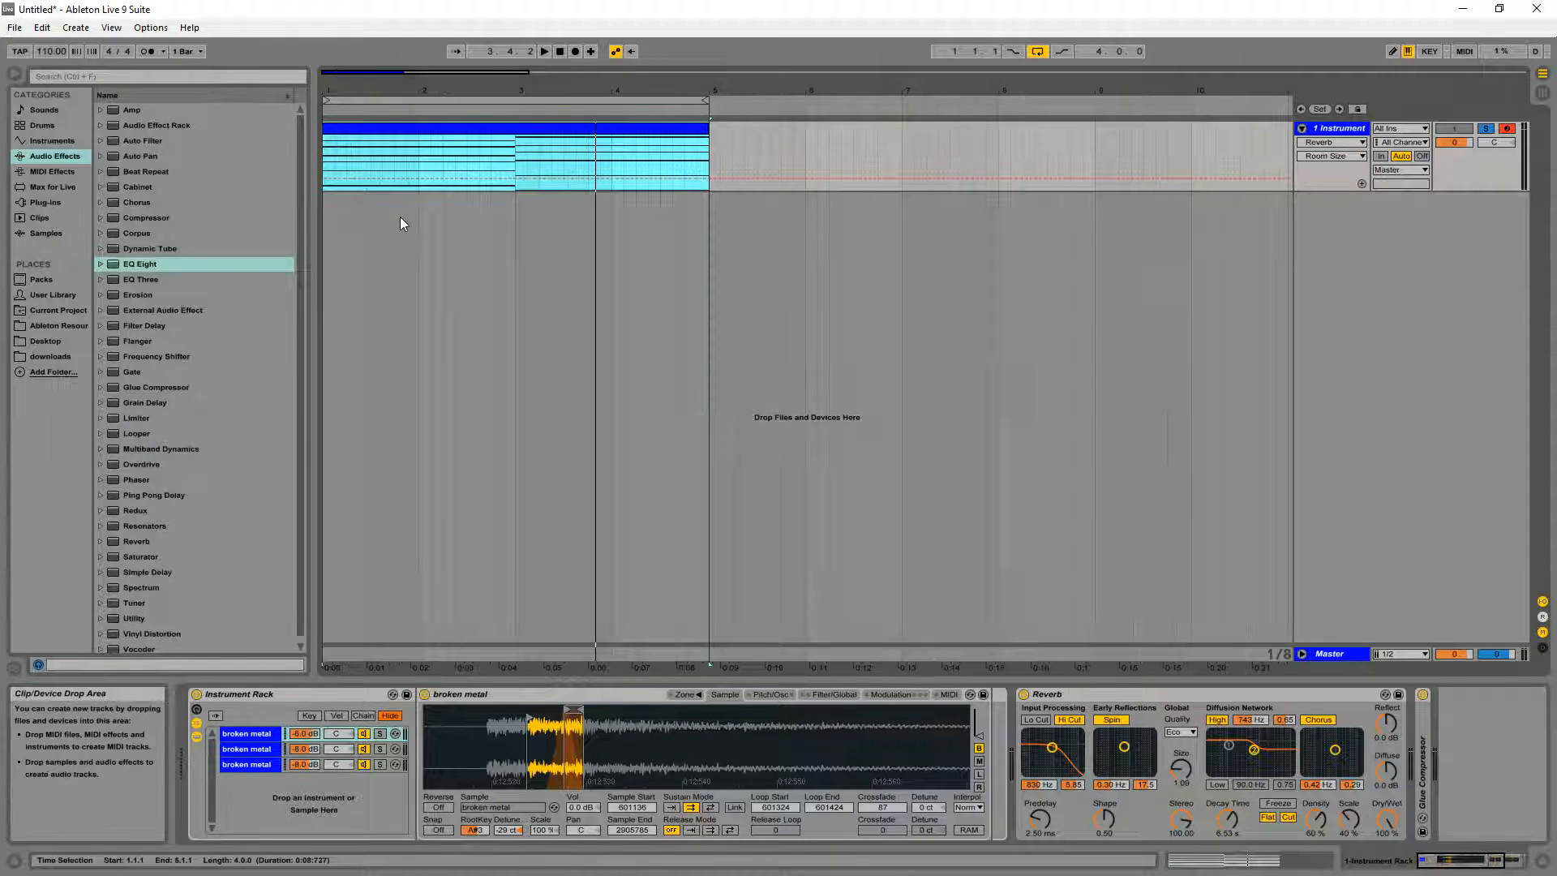
pyautogui.press('space')
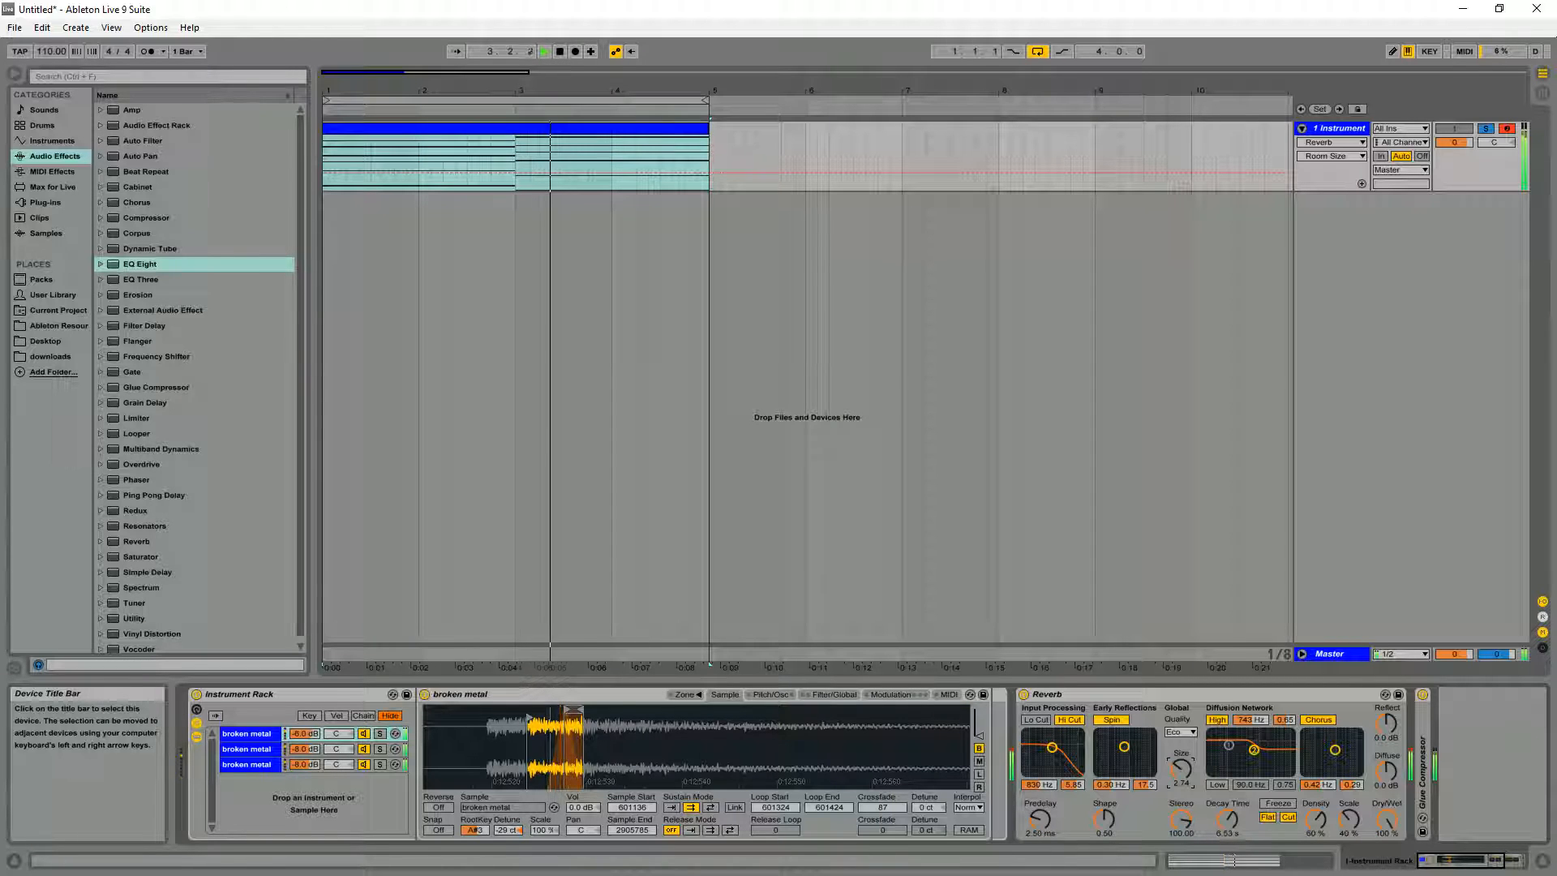
pyautogui.press('space')
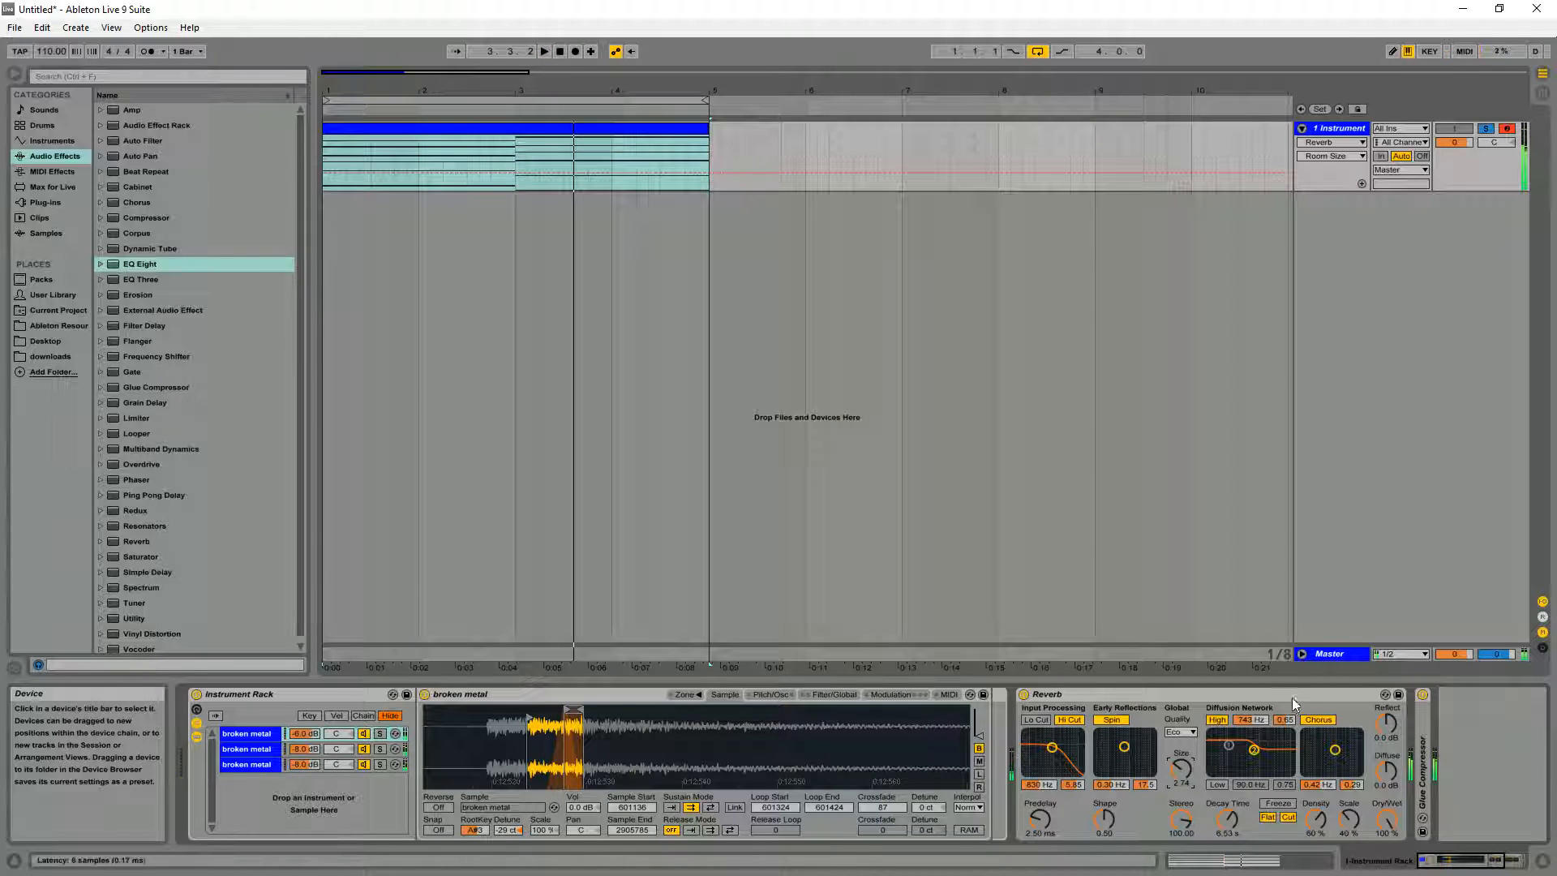
# Fold the Reverb device and examine the notes of the instrument track's MIDI clip
pyautogui.doubleClick(1293, 694)
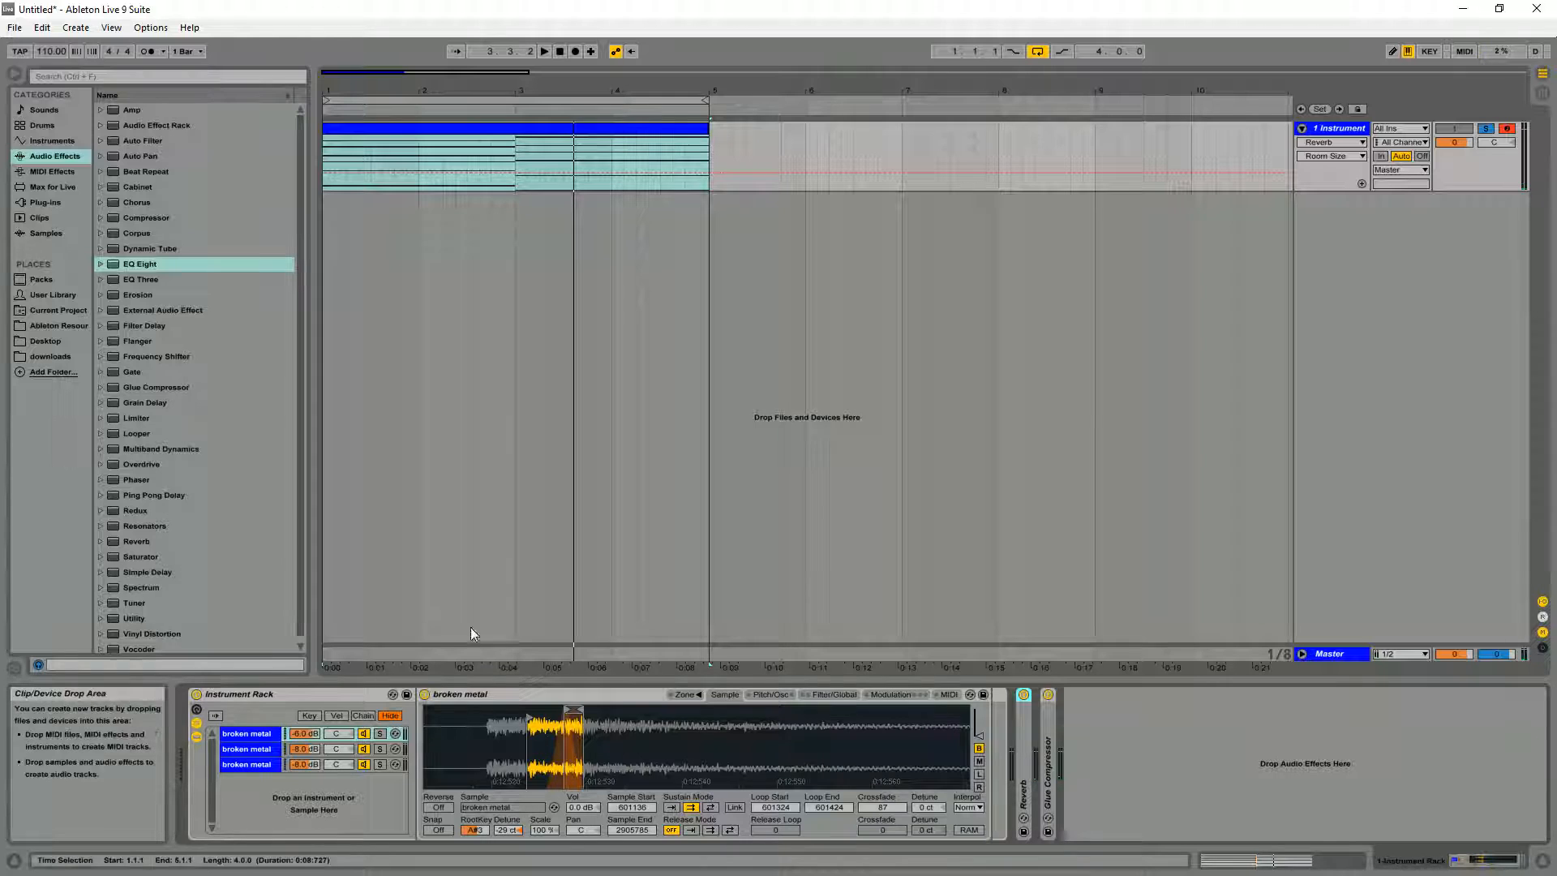
pyautogui.moveTo(355, 73); pyautogui.dragTo(361, 211)
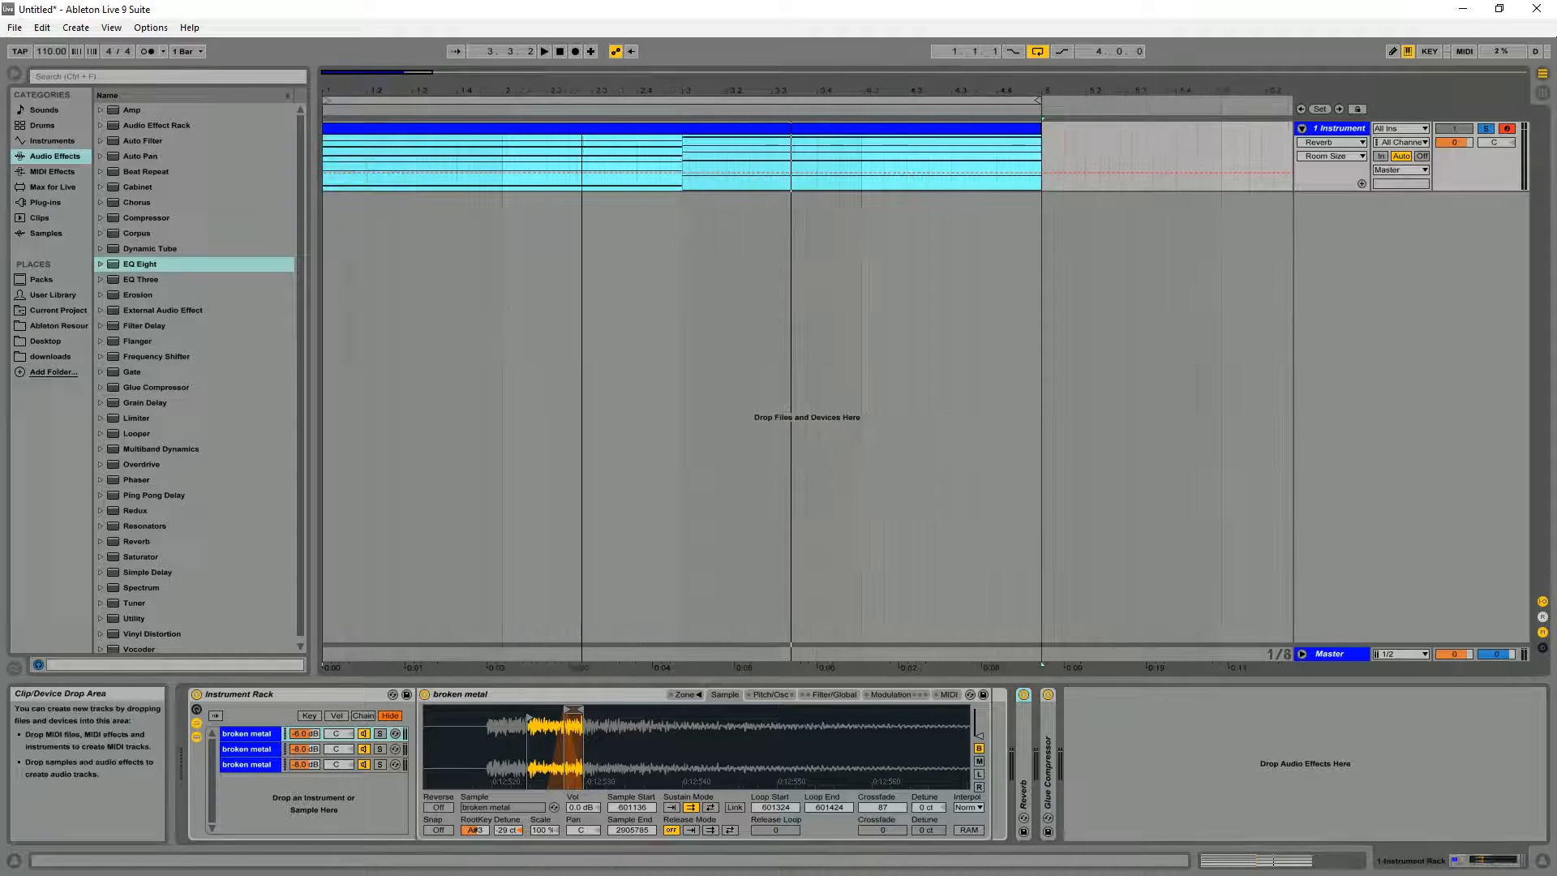
pyautogui.doubleClick(423, 130)
pyautogui.moveTo(556, 782); pyautogui.dragTo(632, 398)
pyautogui.moveTo(949, 774); pyautogui.dragTo(966, 302)
pyautogui.hotkey('shift', 'Tab')
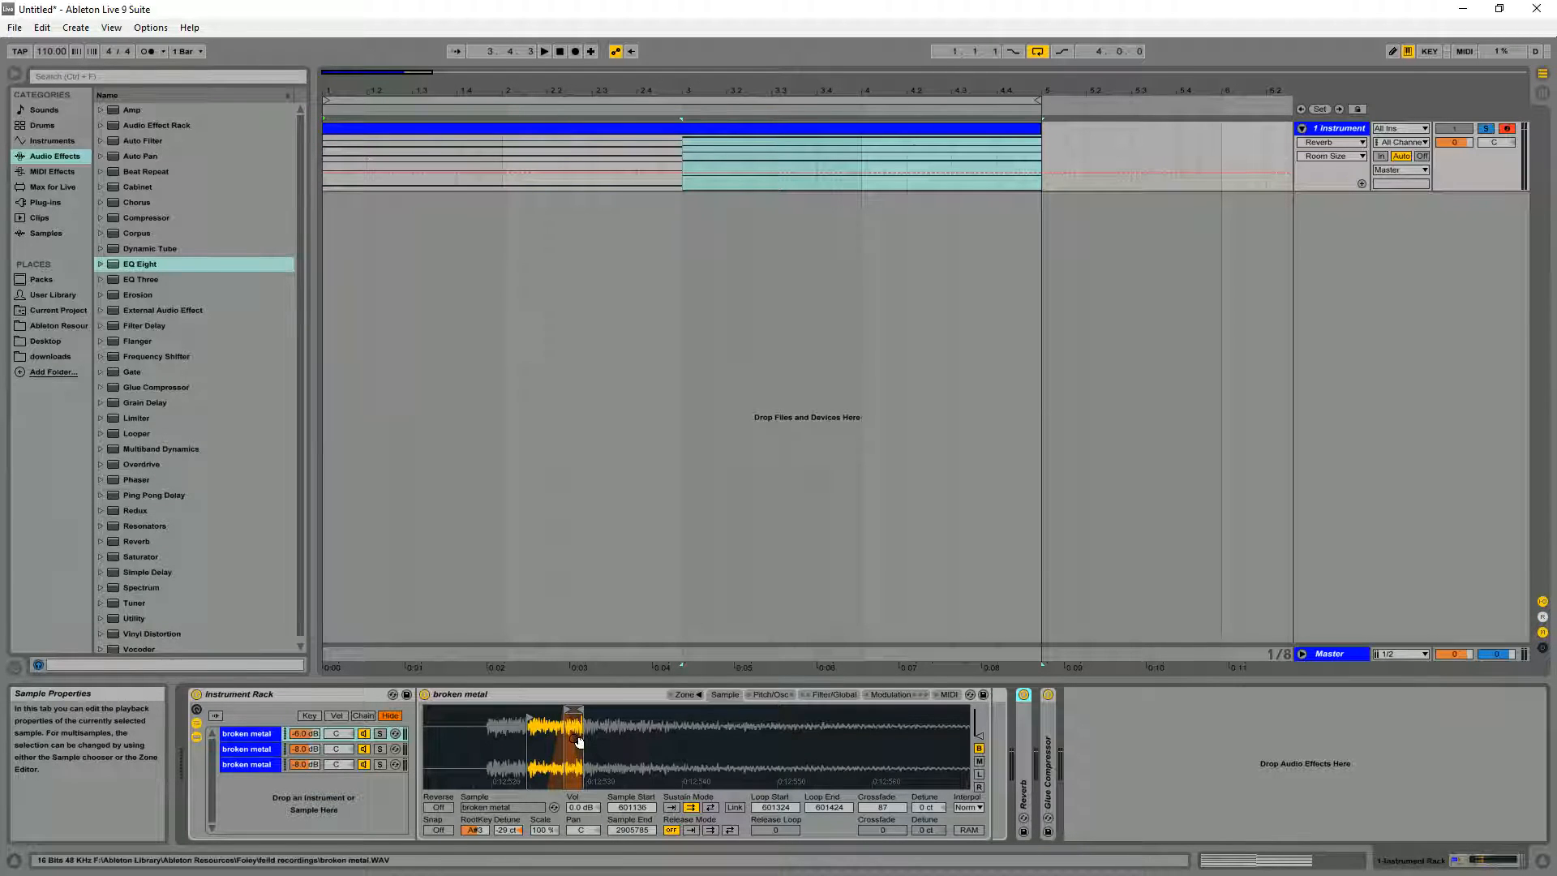
# Add broken metal.WAV from the field recordings folder to a new audio track at bar 1 and play it soloed
pyautogui.moveTo(646, 746); pyautogui.dragTo(681, 749)
pyautogui.click(74, 325)
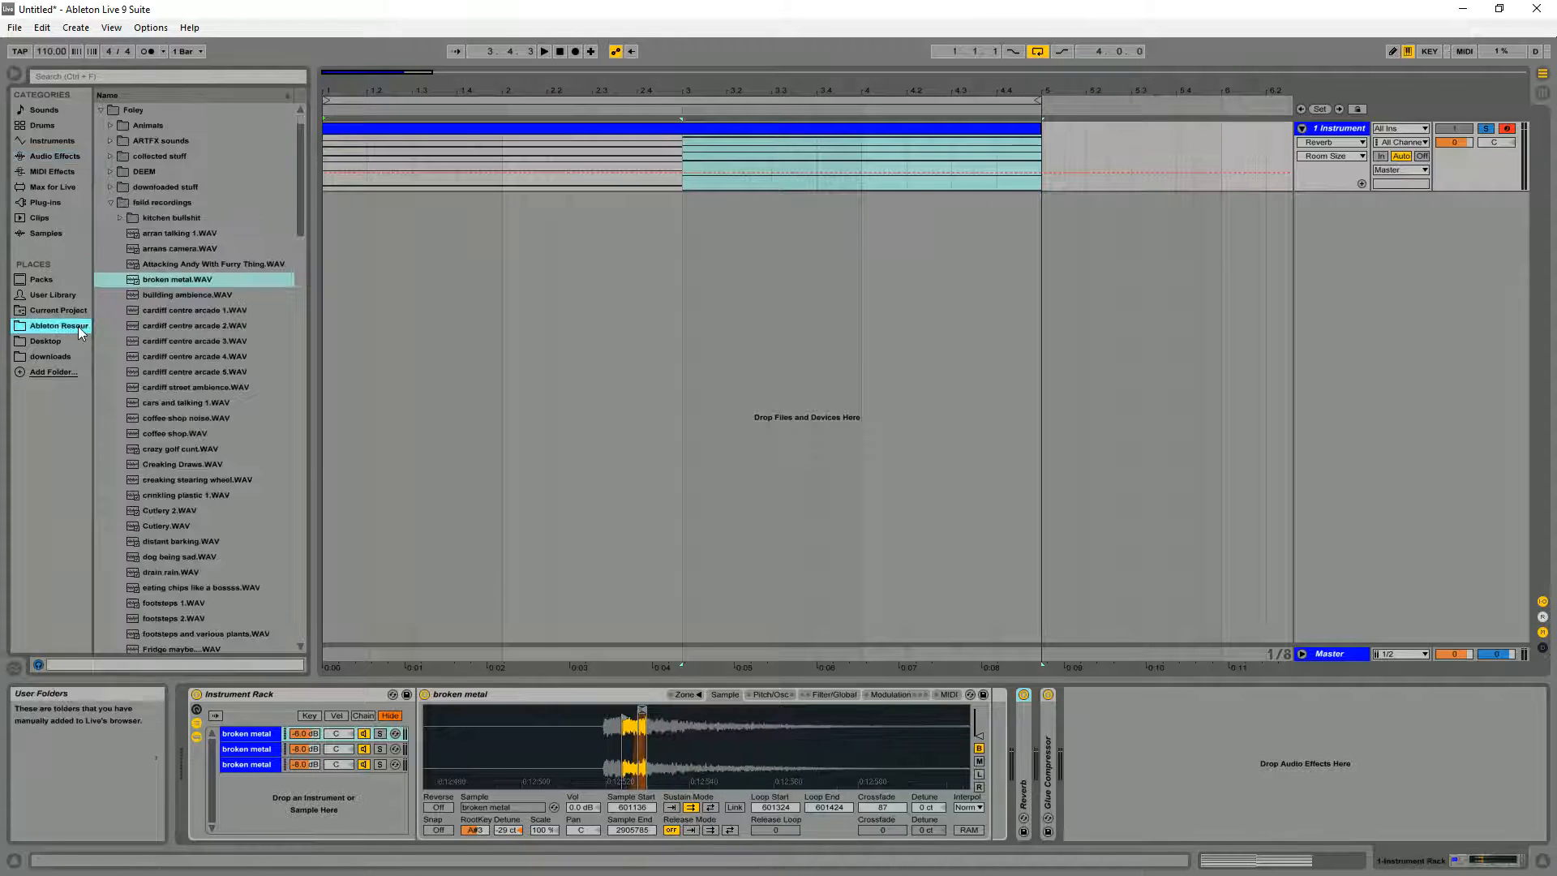
pyautogui.moveTo(154, 280); pyautogui.dragTo(327, 270)
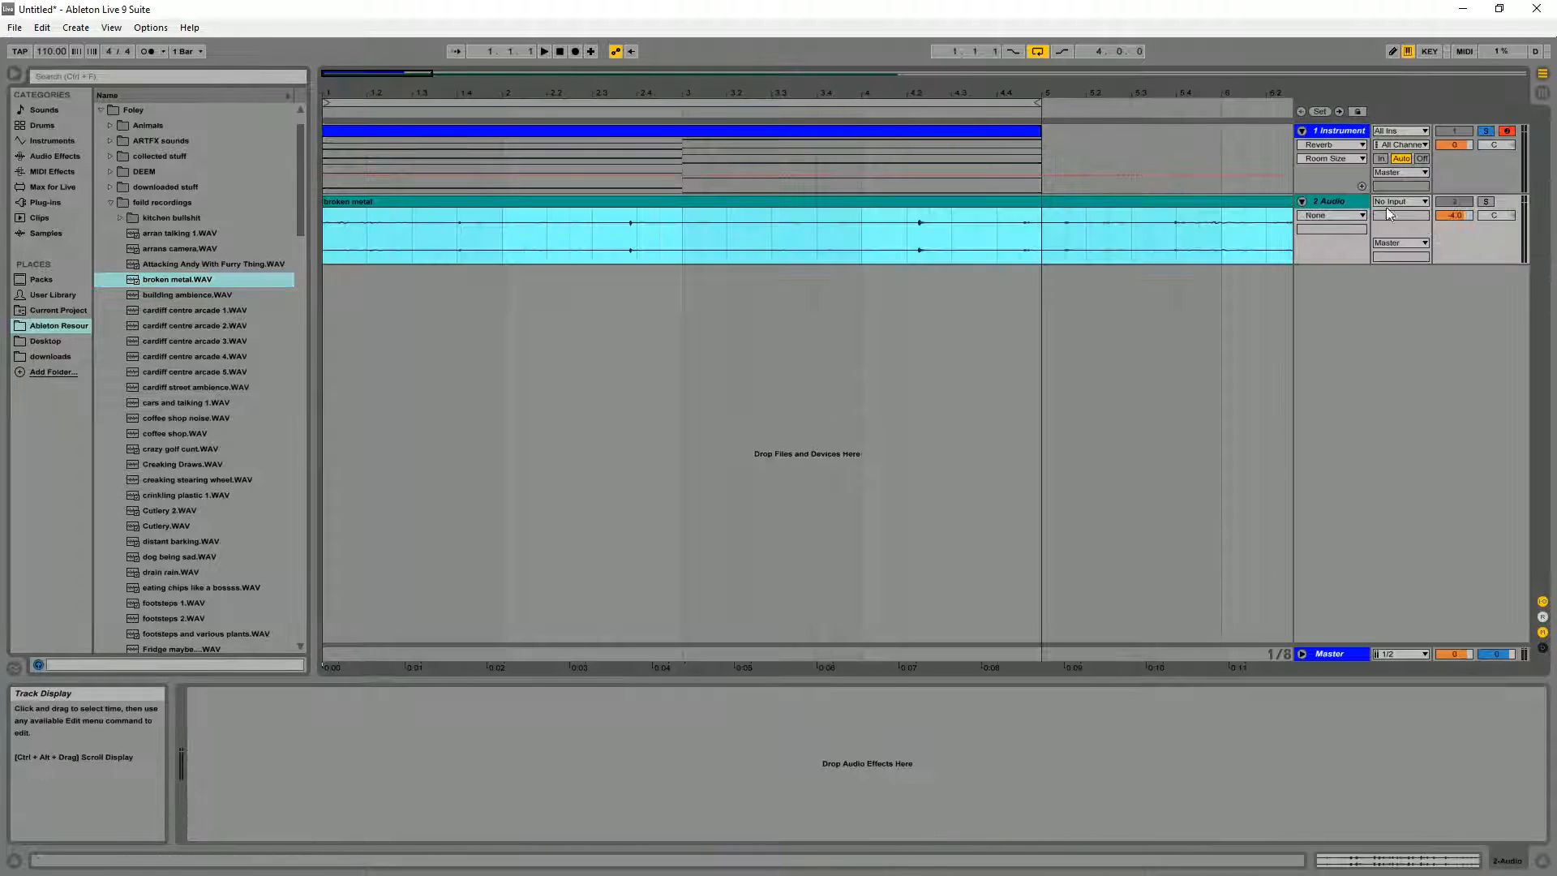
pyautogui.click(1485, 131)
pyautogui.press('space')
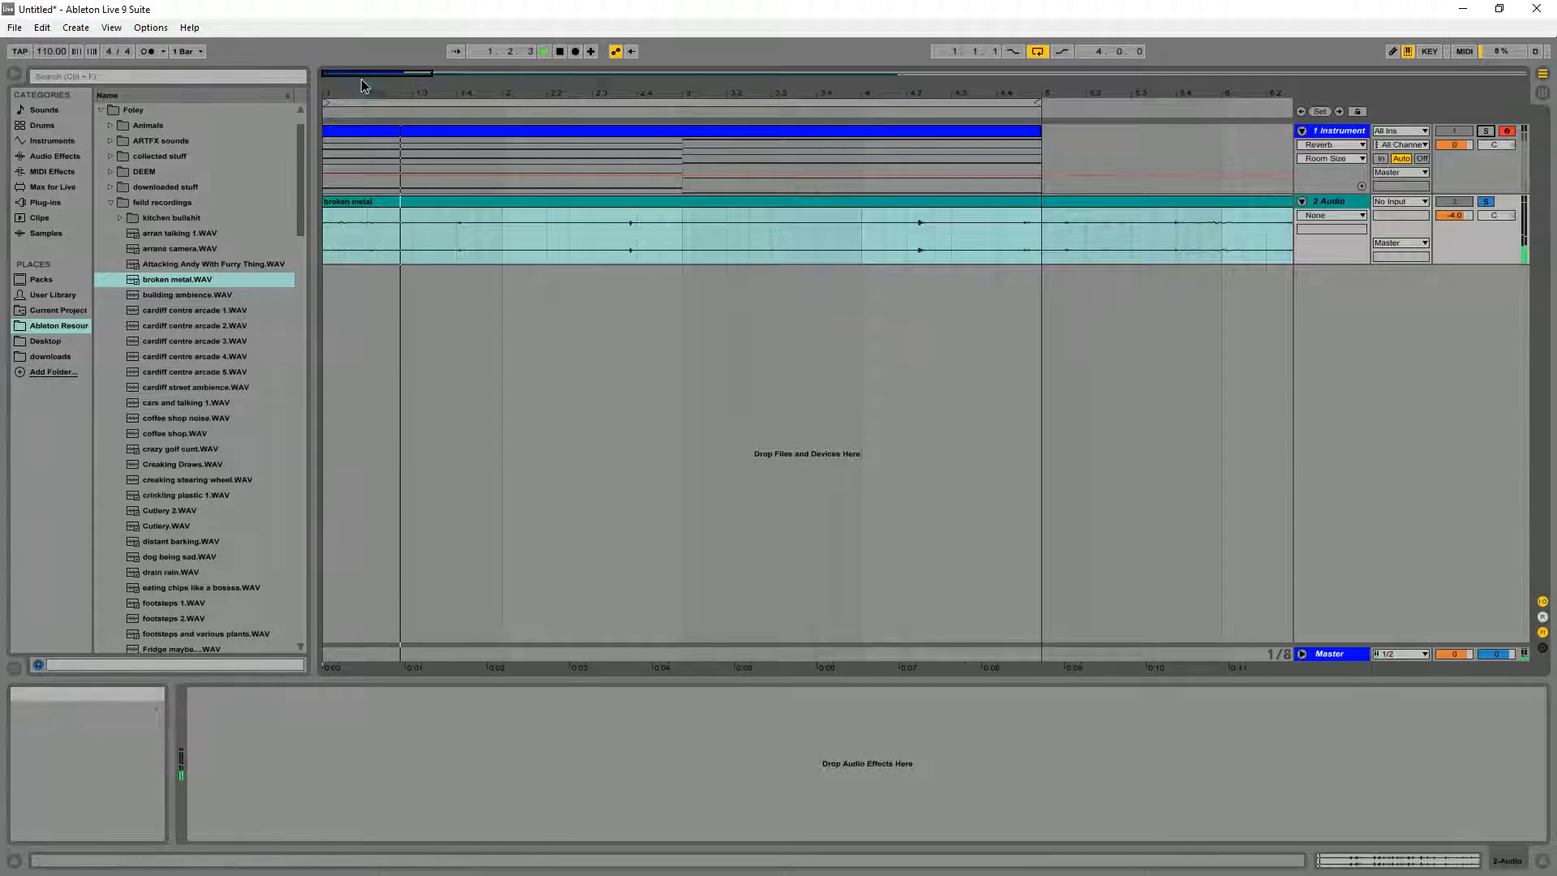
# Audition the loud metal hit just after bar 6.3 in the broken metal recording
pyautogui.moveTo(361, 79); pyautogui.dragTo(361, 24)
pyautogui.click(589, 217)
pyautogui.press('space')
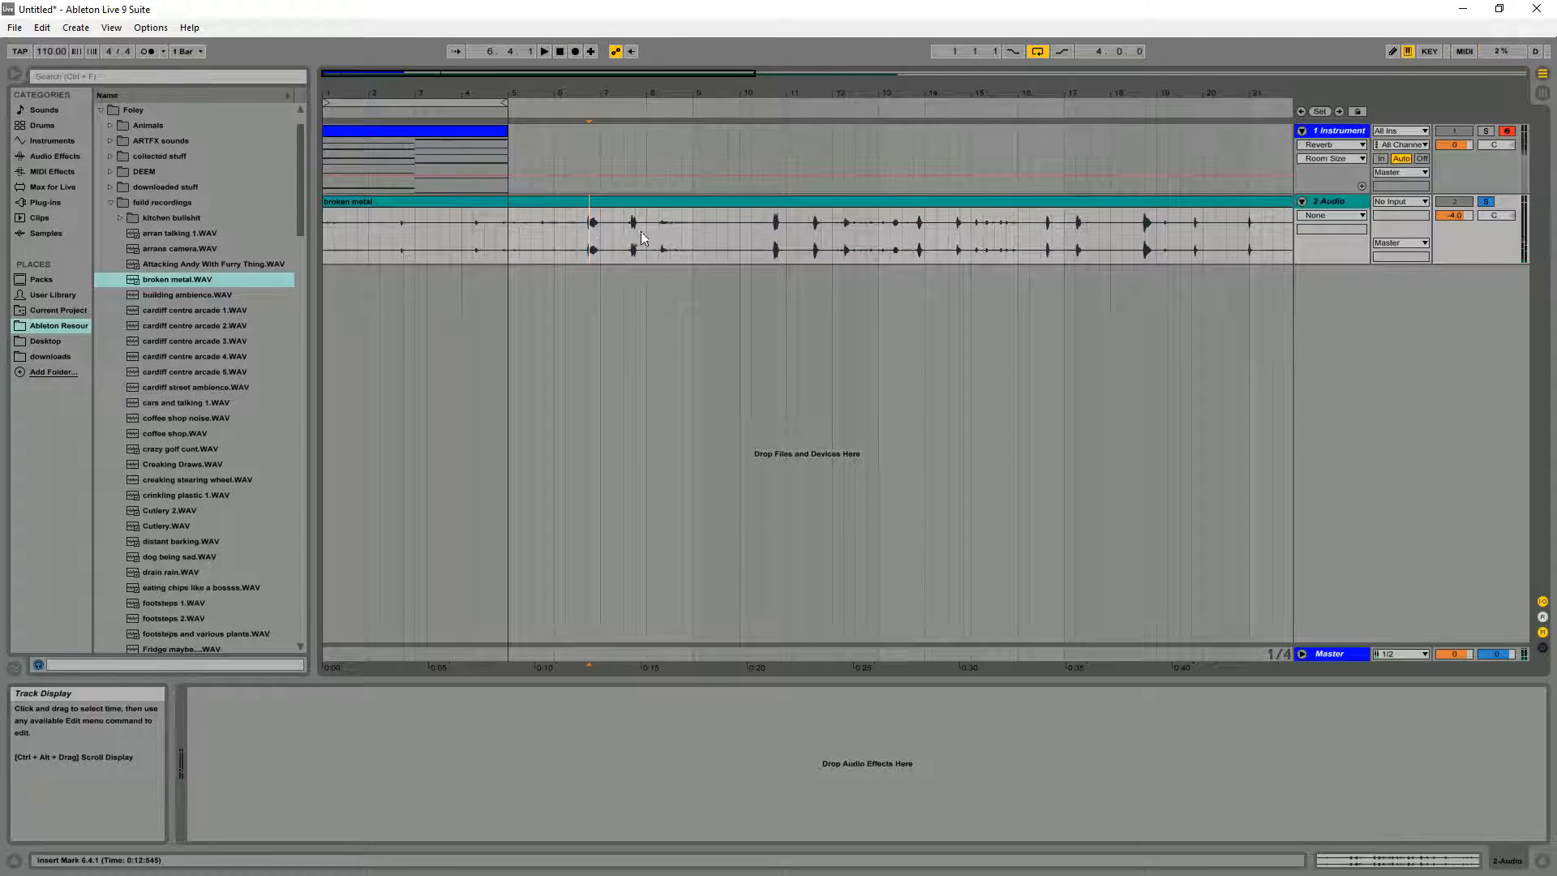
pyautogui.click(586, 217)
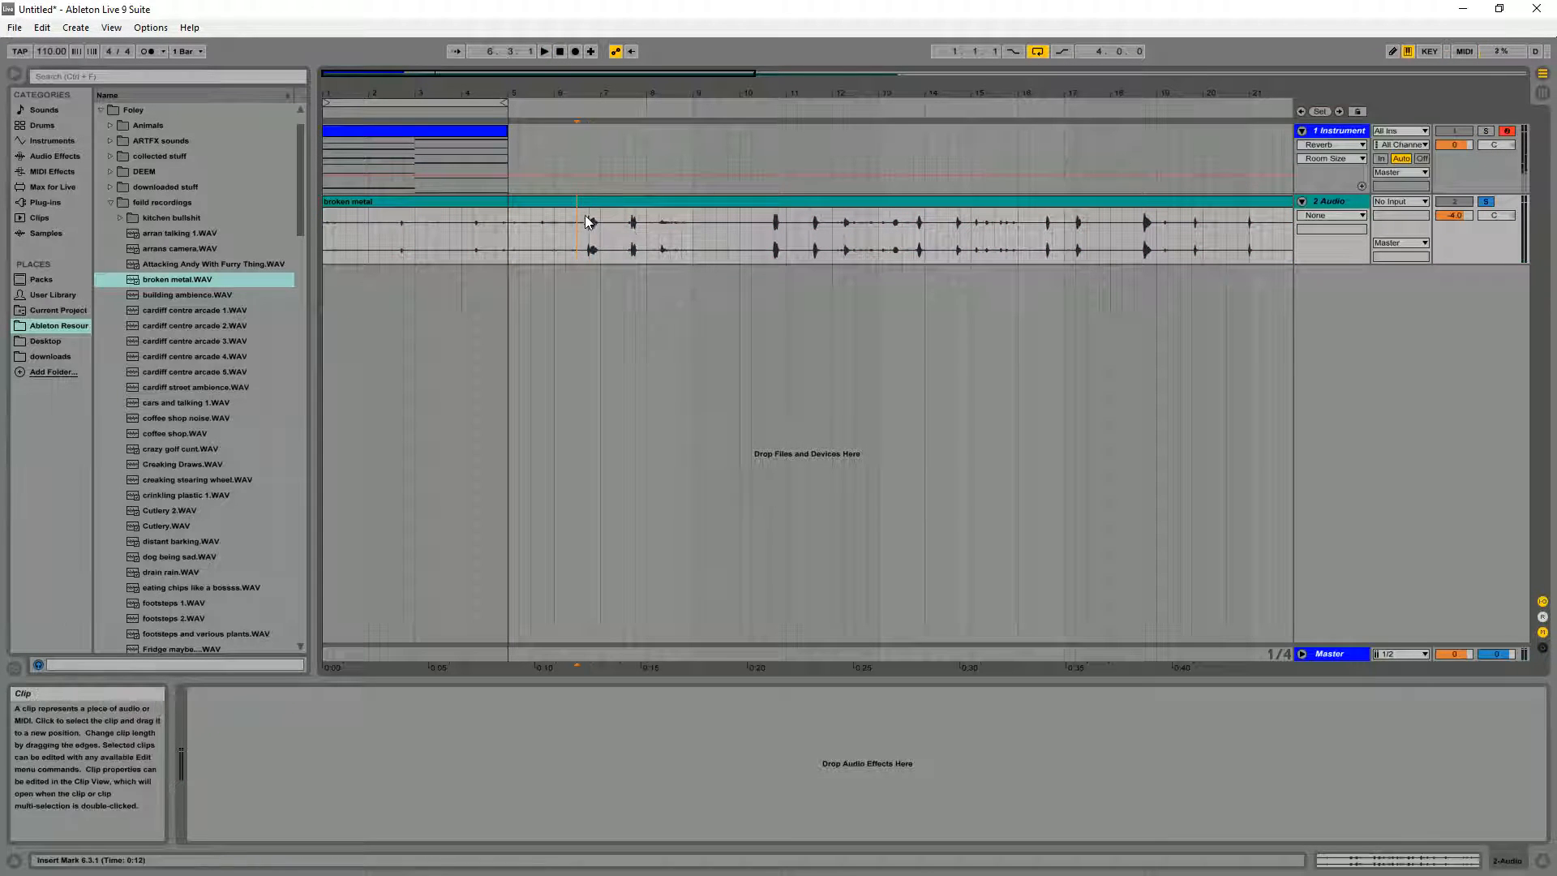
pyautogui.moveTo(552, 77); pyautogui.dragTo(545, 175)
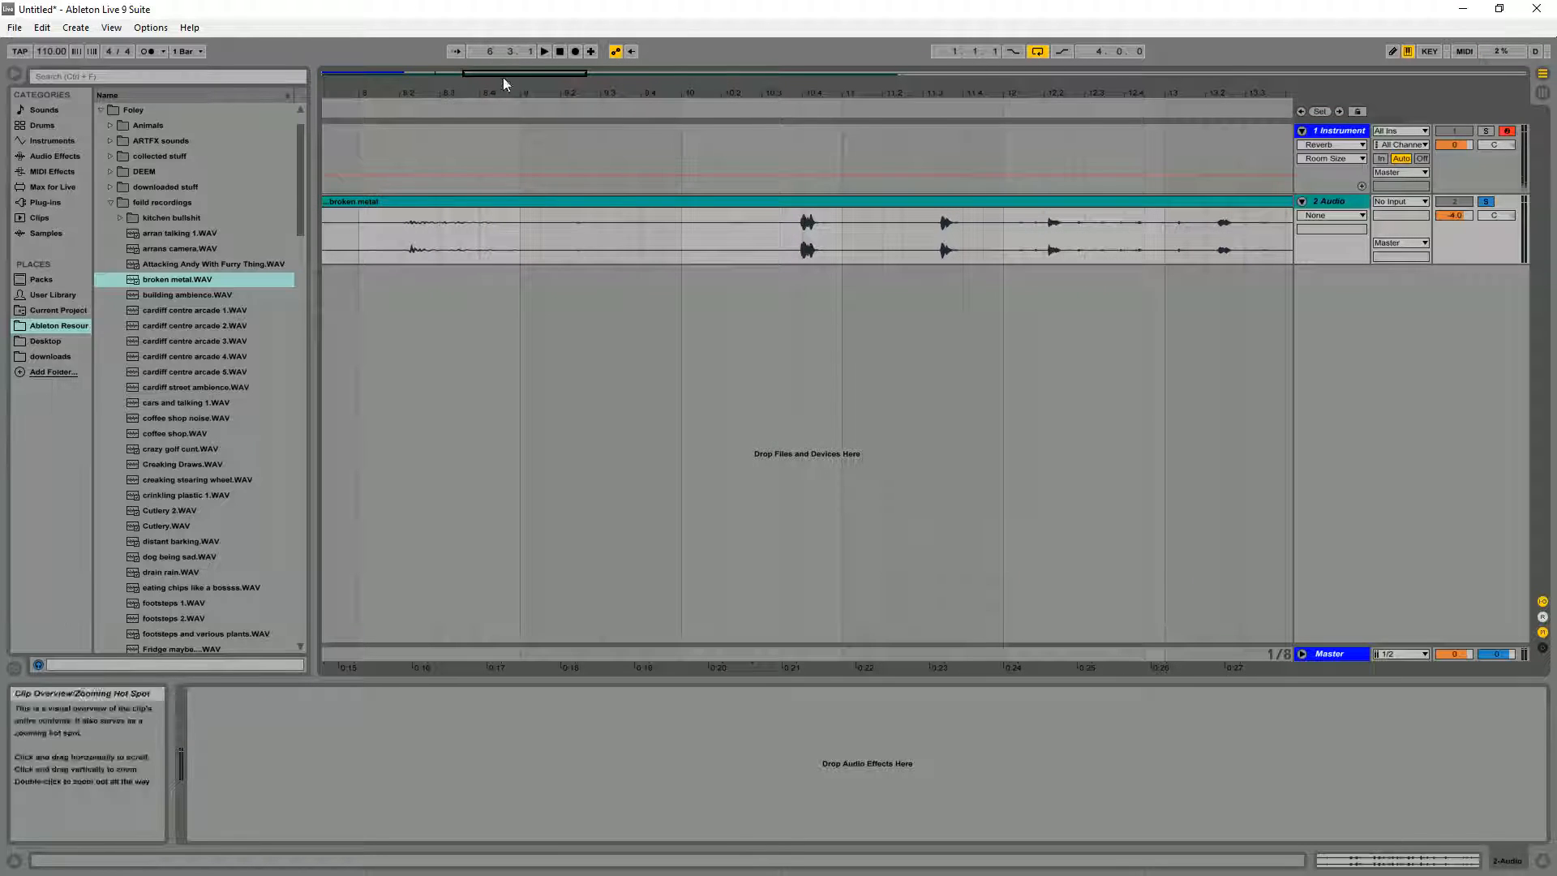
pyautogui.moveTo(503, 75); pyautogui.dragTo(464, 75)
pyautogui.click(445, 234)
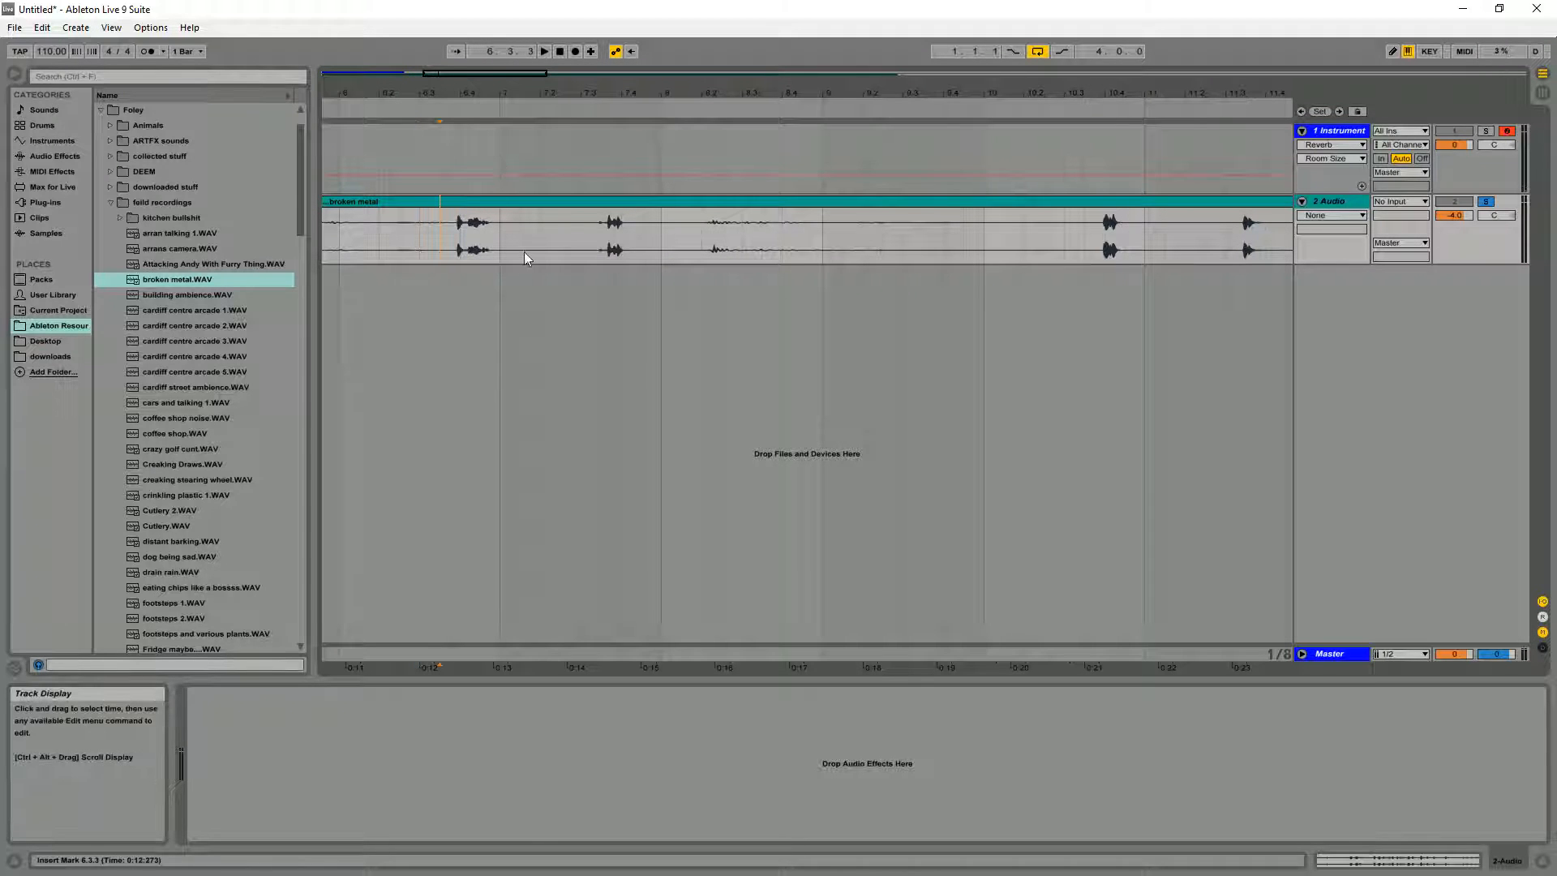
pyautogui.press('space')
pyautogui.press('space')
pyautogui.press('space')
pyautogui.press('space')
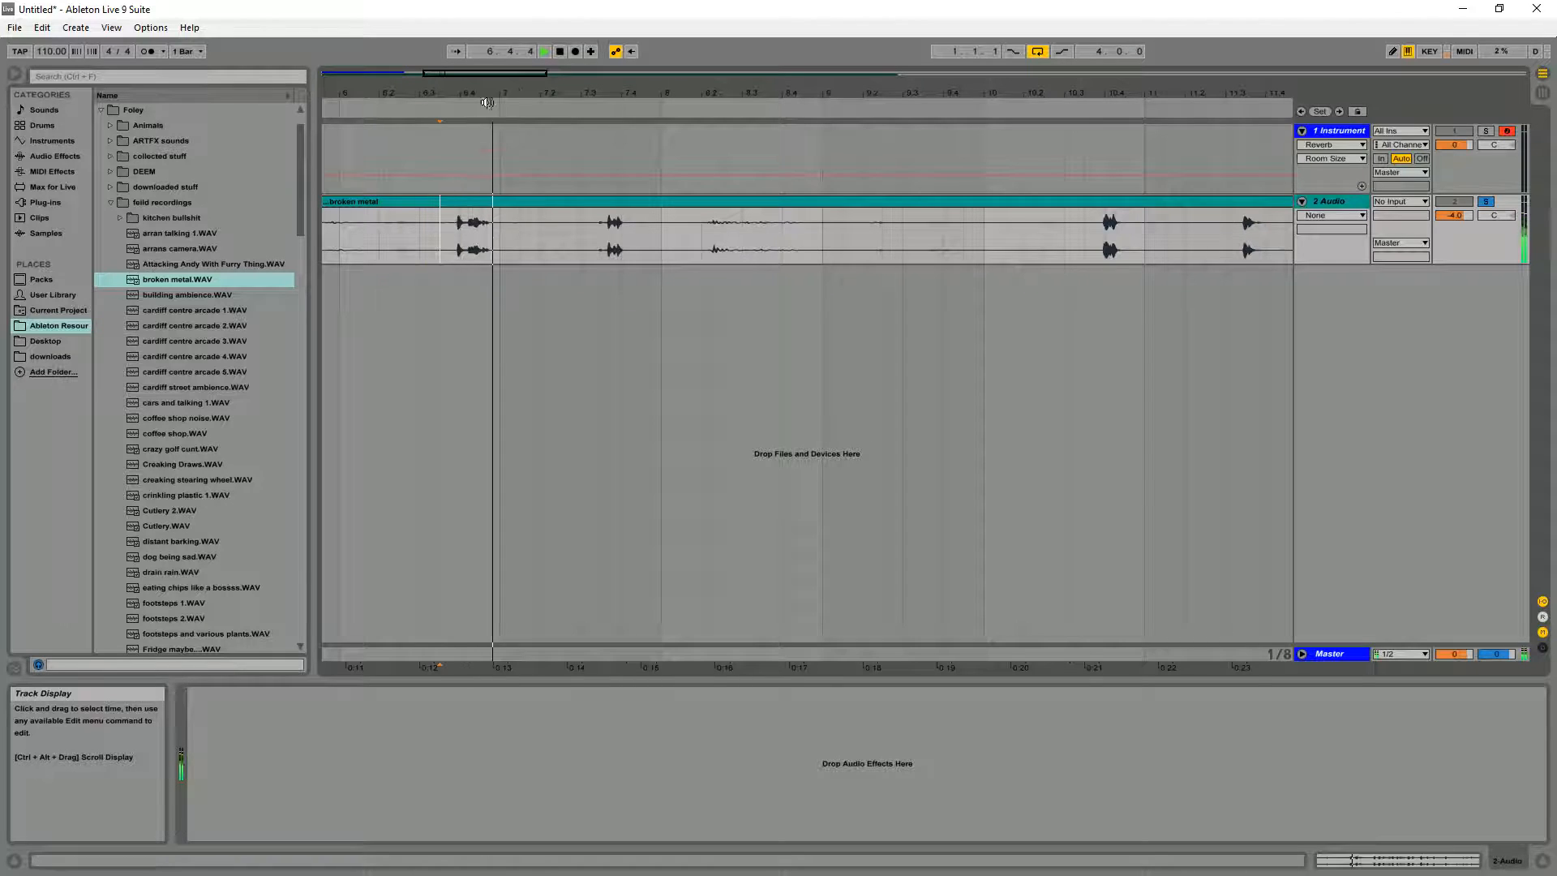
pyautogui.press('space')
pyautogui.press('space')
# Audition the metal hit just after bar 18.3 in the broken metal recording
pyautogui.moveTo(522, 75); pyautogui.dragTo(522, 32)
pyautogui.click(713, 202)
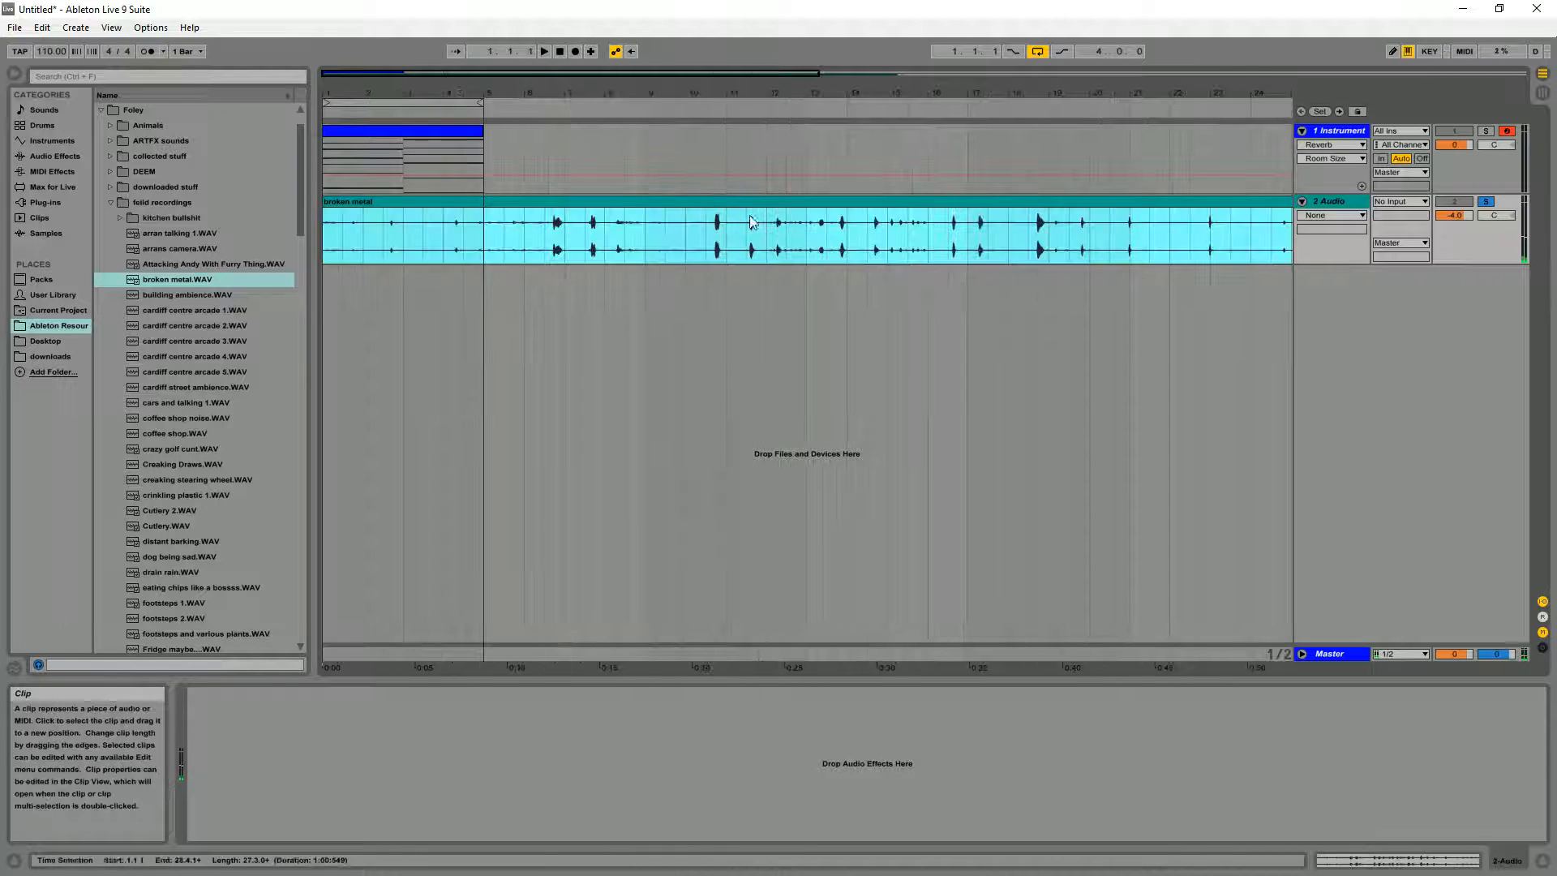
pyautogui.click(1038, 234)
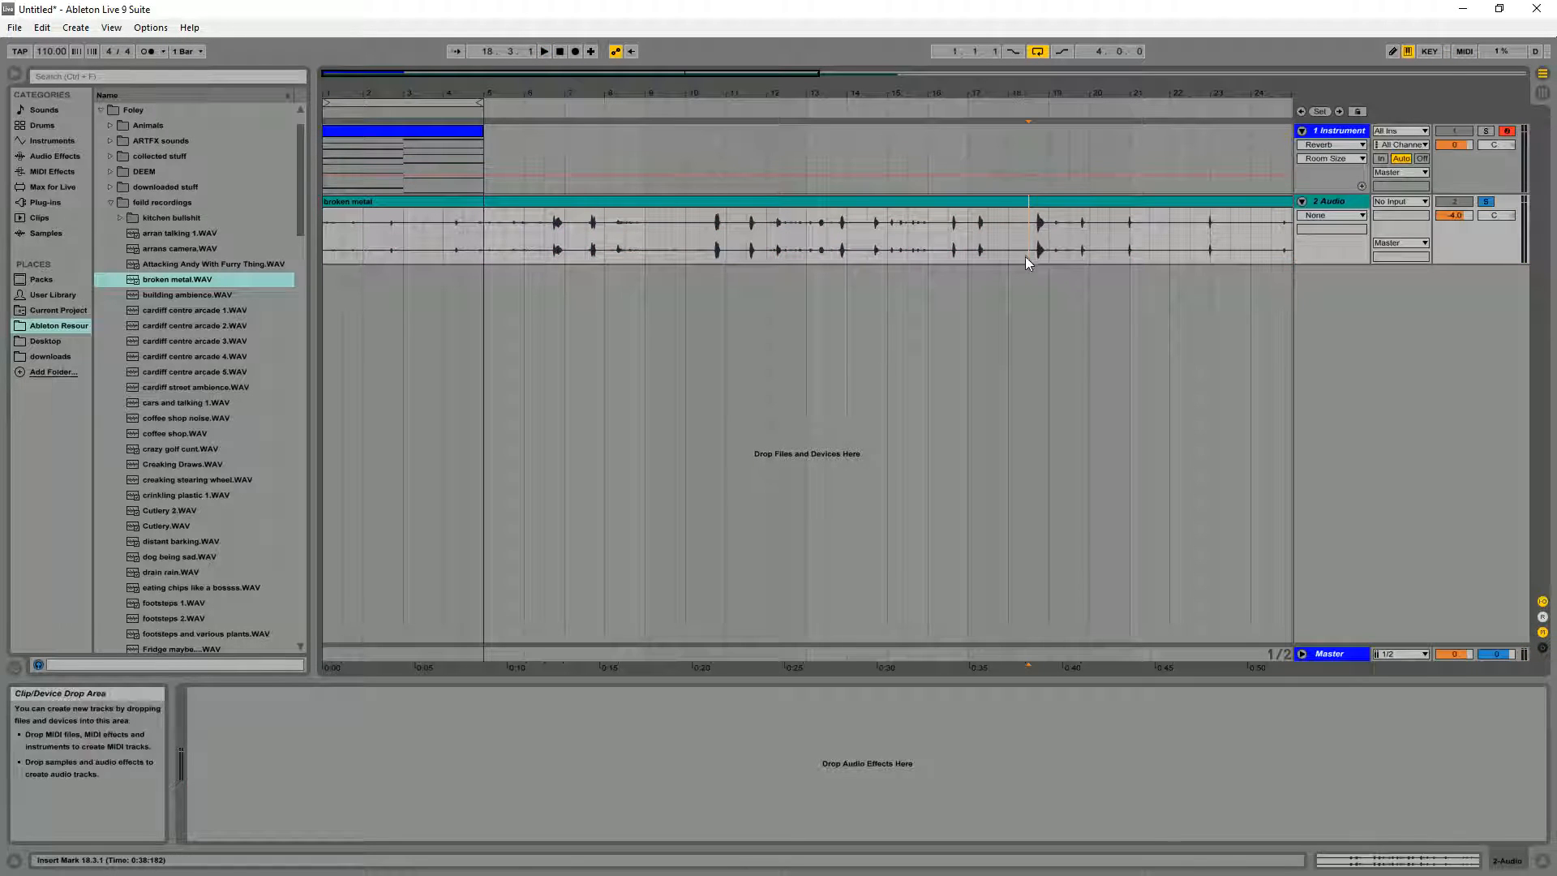
pyautogui.click(1027, 256)
pyautogui.press('space')
# Remove the broken metal clip from the audio track and select the instrument track's MIDI clip
pyautogui.click(991, 202)
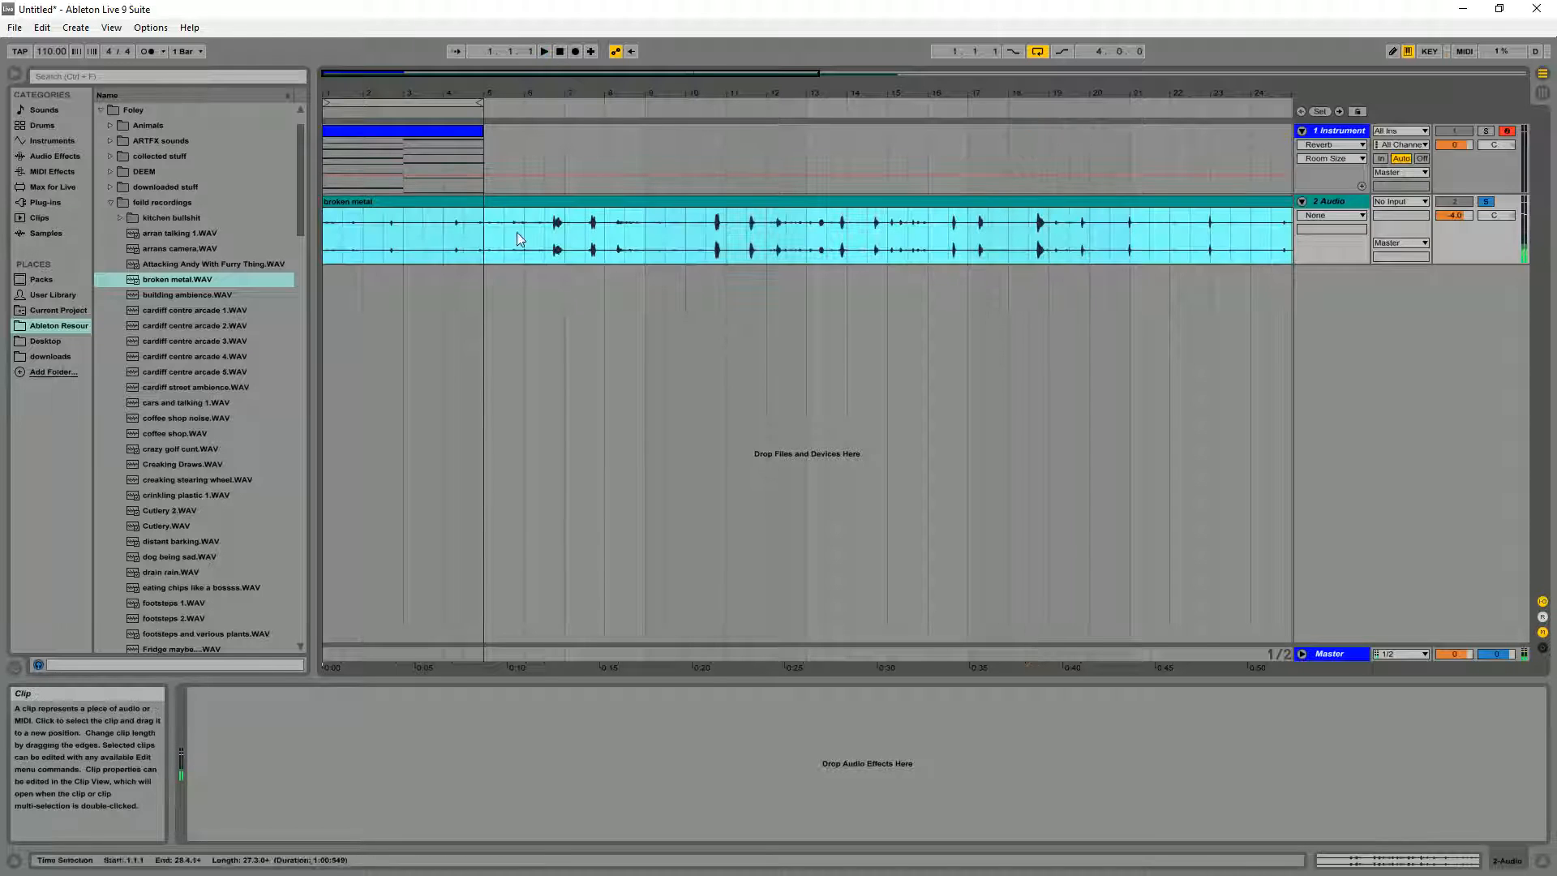
pyautogui.press('space')
pyautogui.moveTo(343, 73); pyautogui.dragTo(347, 125)
pyautogui.click(424, 130)
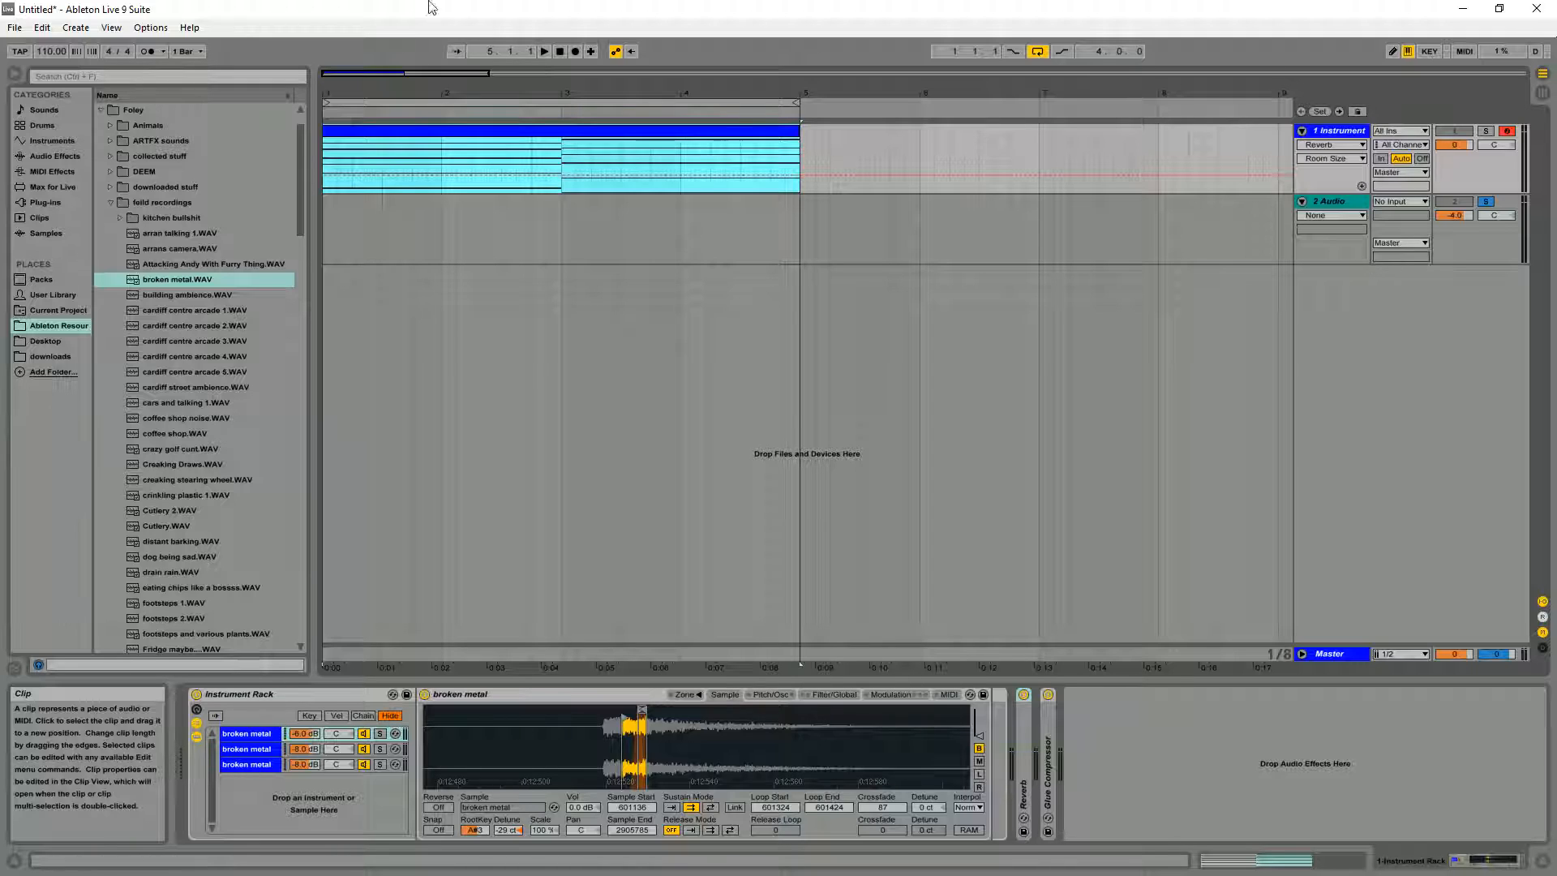
pyautogui.moveTo(337, 75); pyautogui.dragTo(314, 100)
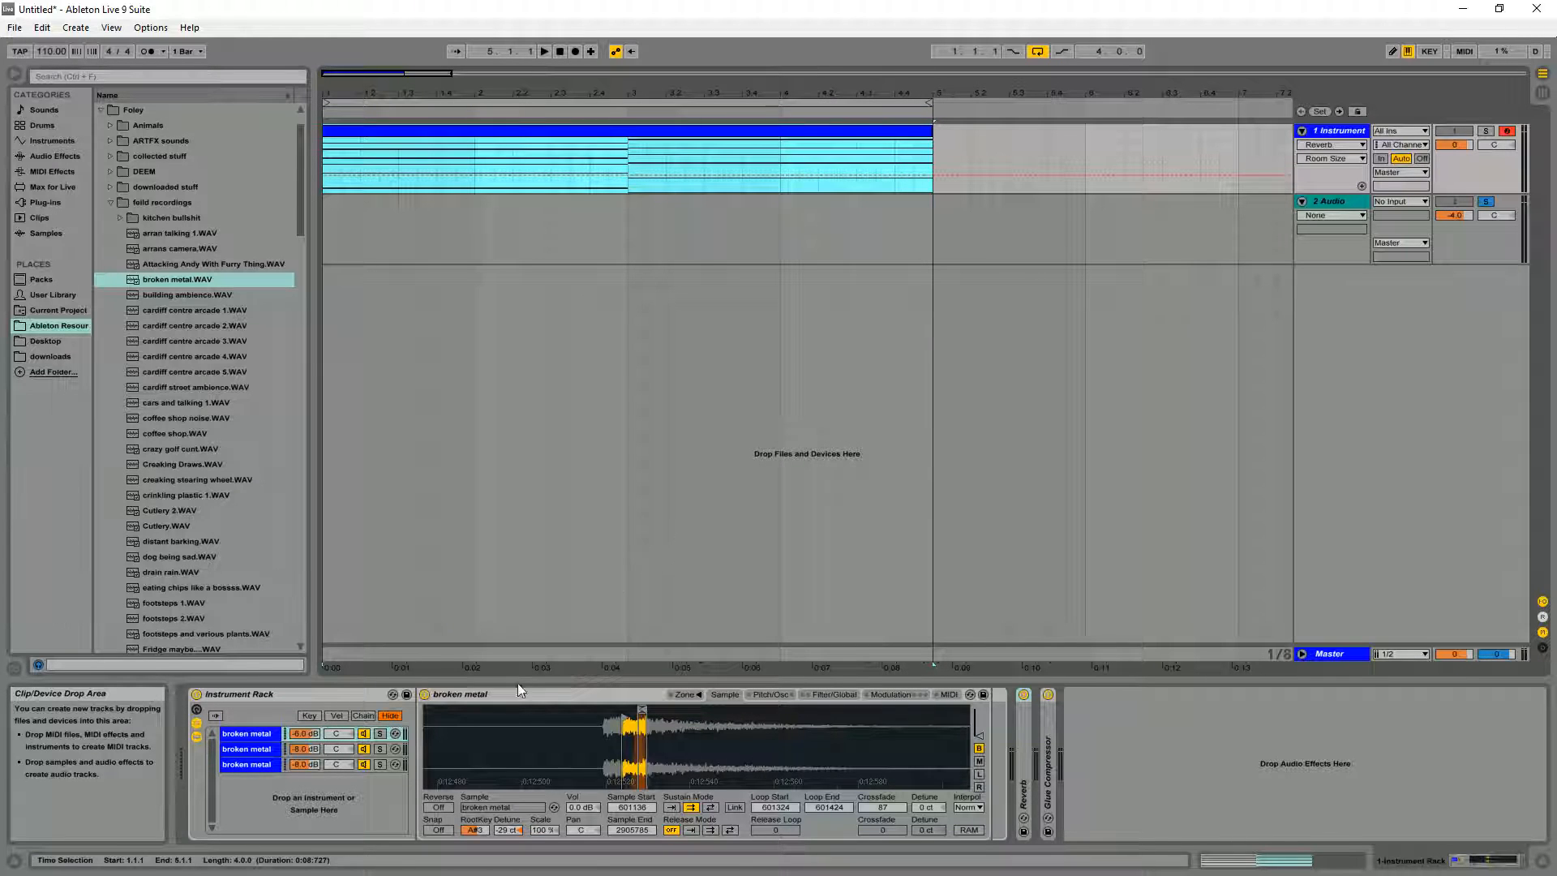
# Compare the rack's broken metal chains and examine the first chain's sustain loop and crossfade closely in the waveform
pyautogui.click(237, 733)
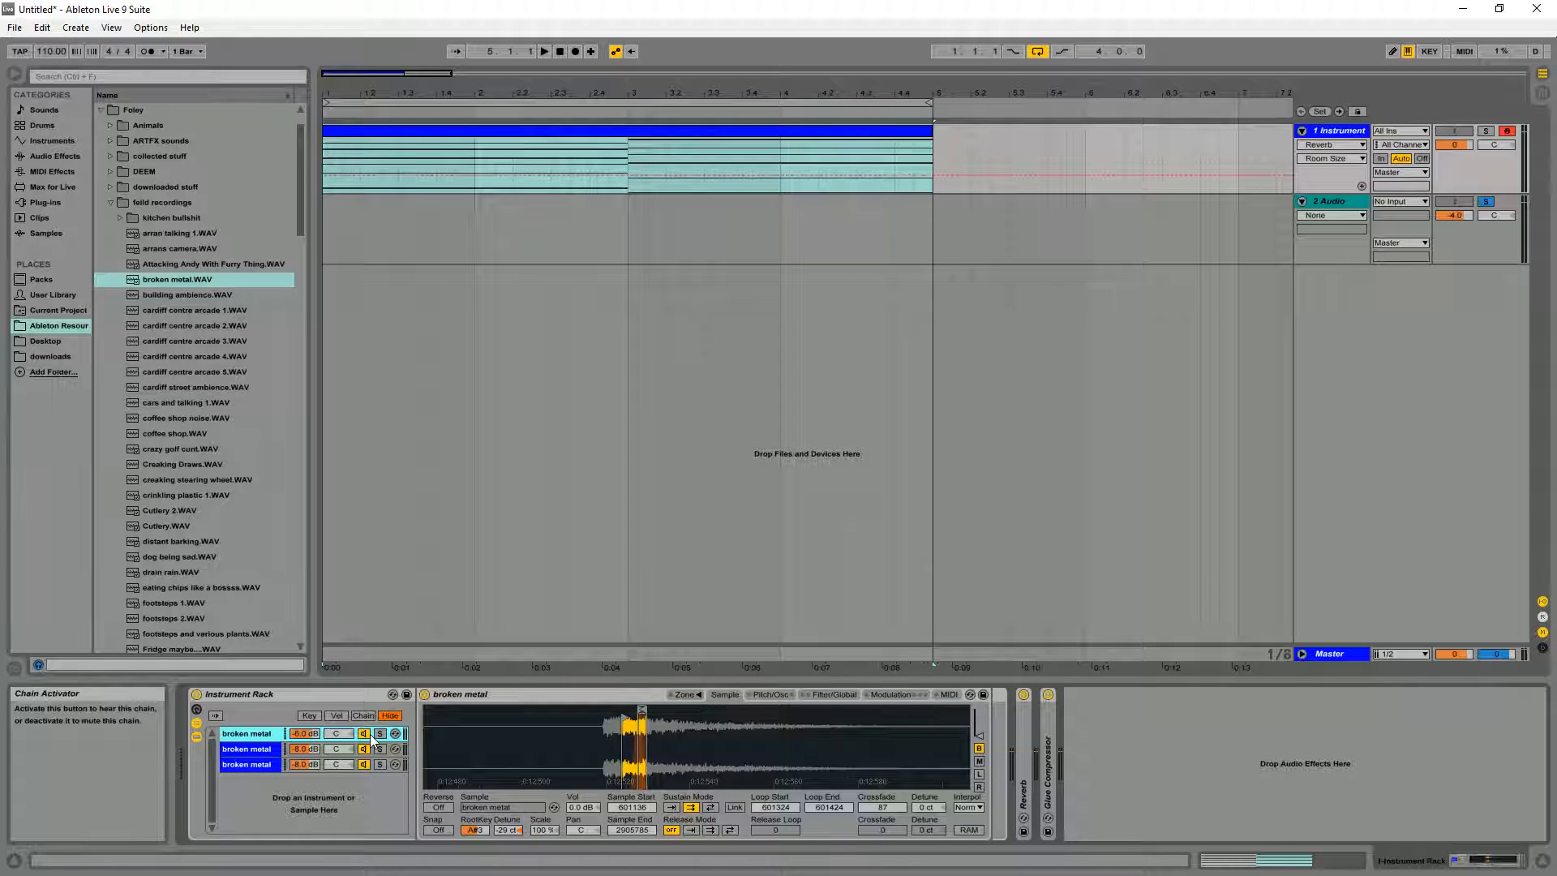
pyautogui.click(255, 751)
pyautogui.click(251, 734)
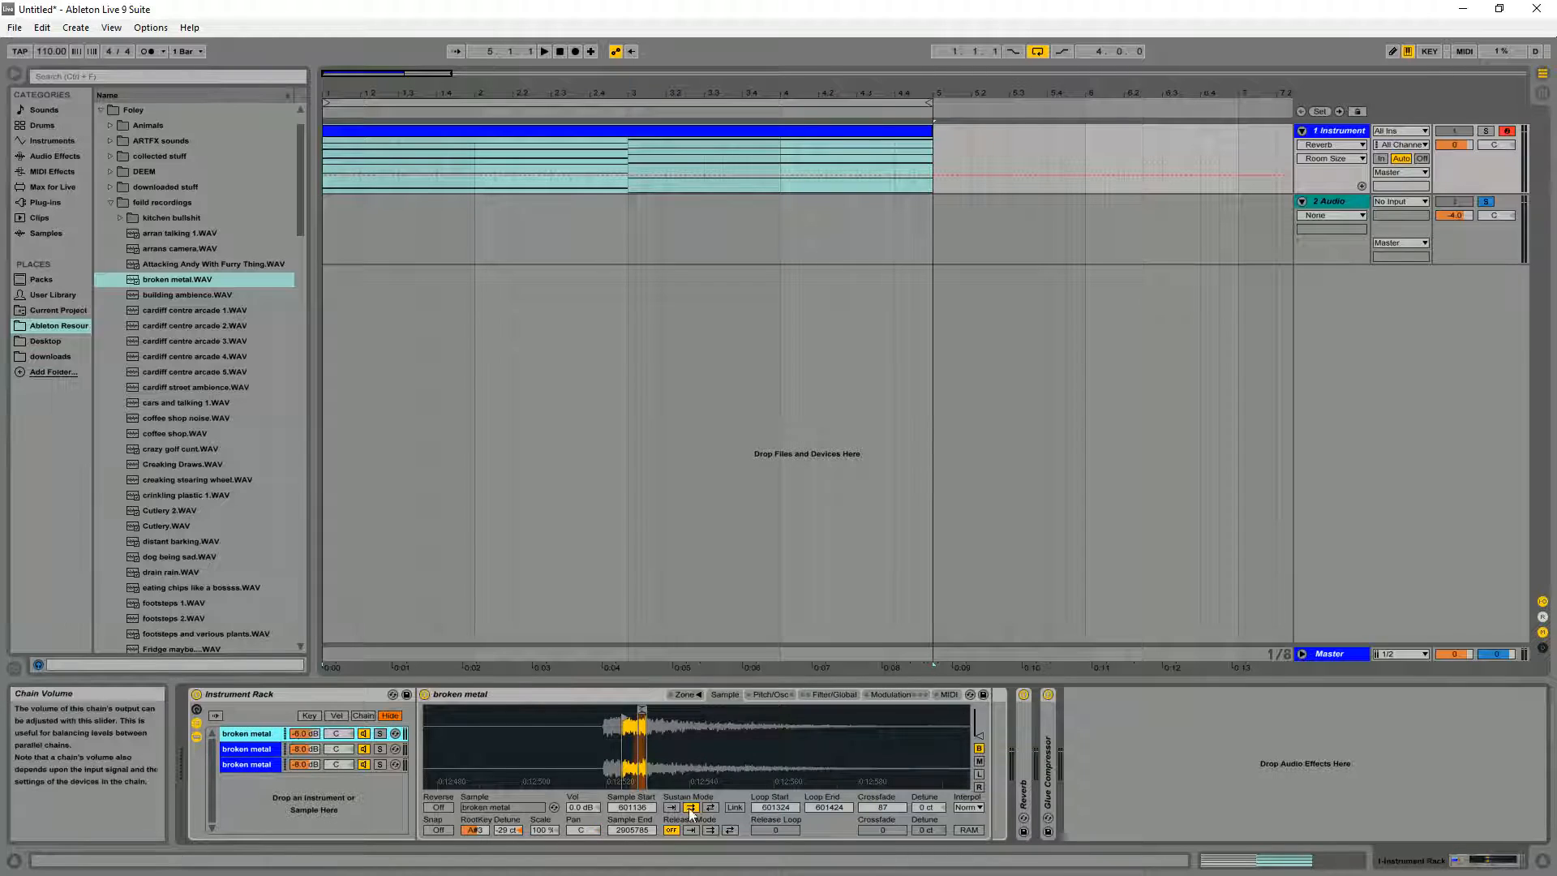
pyautogui.moveTo(651, 739)
pyautogui.mouseDown()
pyautogui.moveTo(654, 723)
pyautogui.moveTo(790, 673)
pyautogui.moveTo(799, 641)
pyautogui.moveTo(754, 560)
pyautogui.moveTo(754, 689)
pyautogui.moveTo(644, 712)
pyautogui.mouseUp()
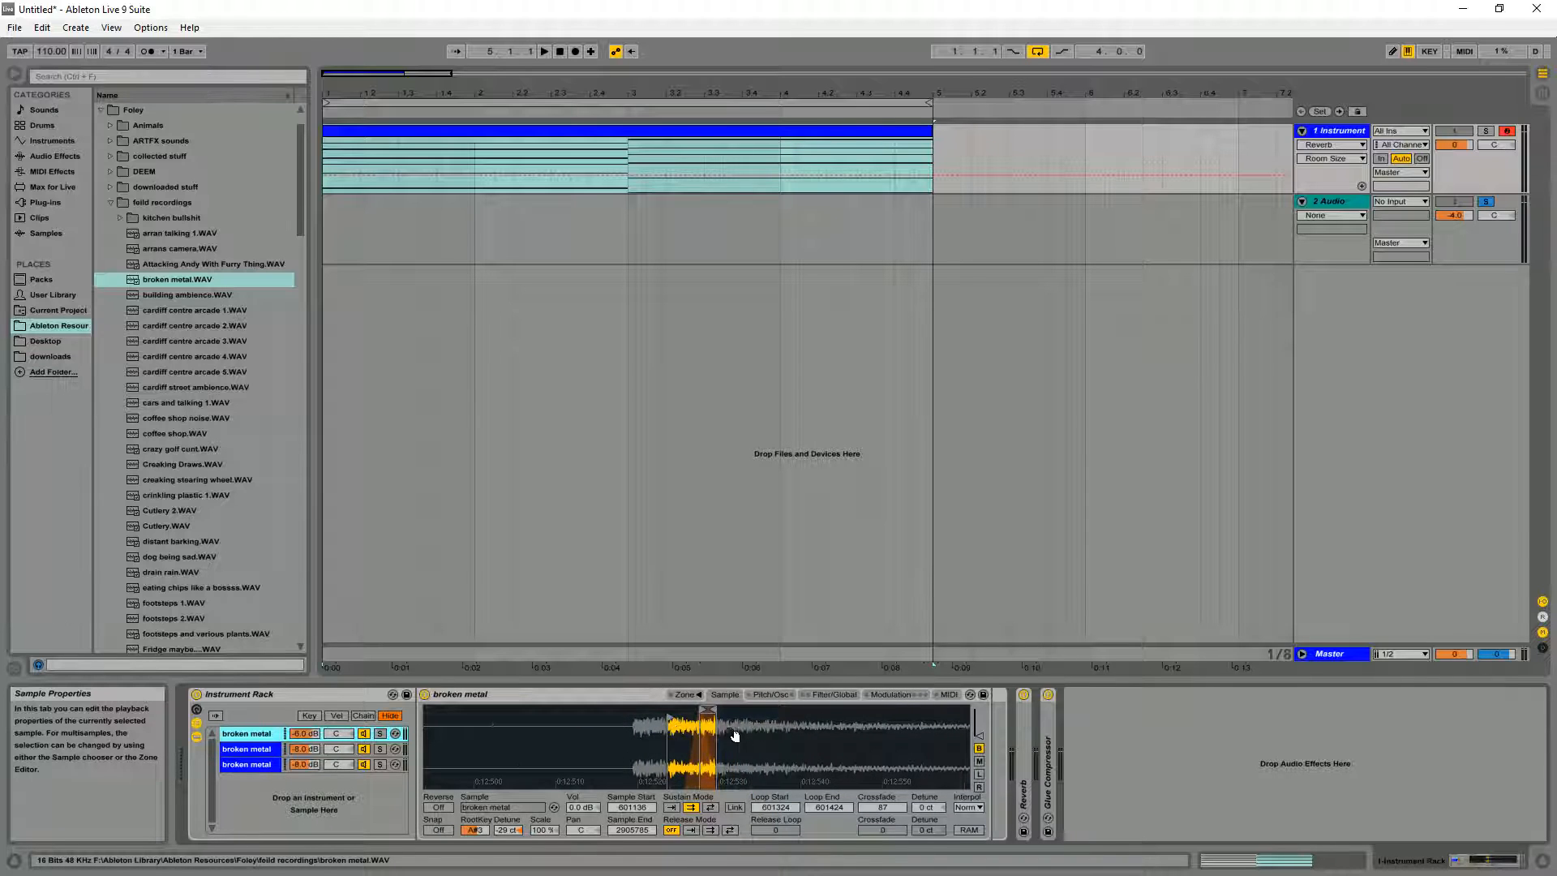
pyautogui.moveTo(735, 736); pyautogui.dragTo(628, 712)
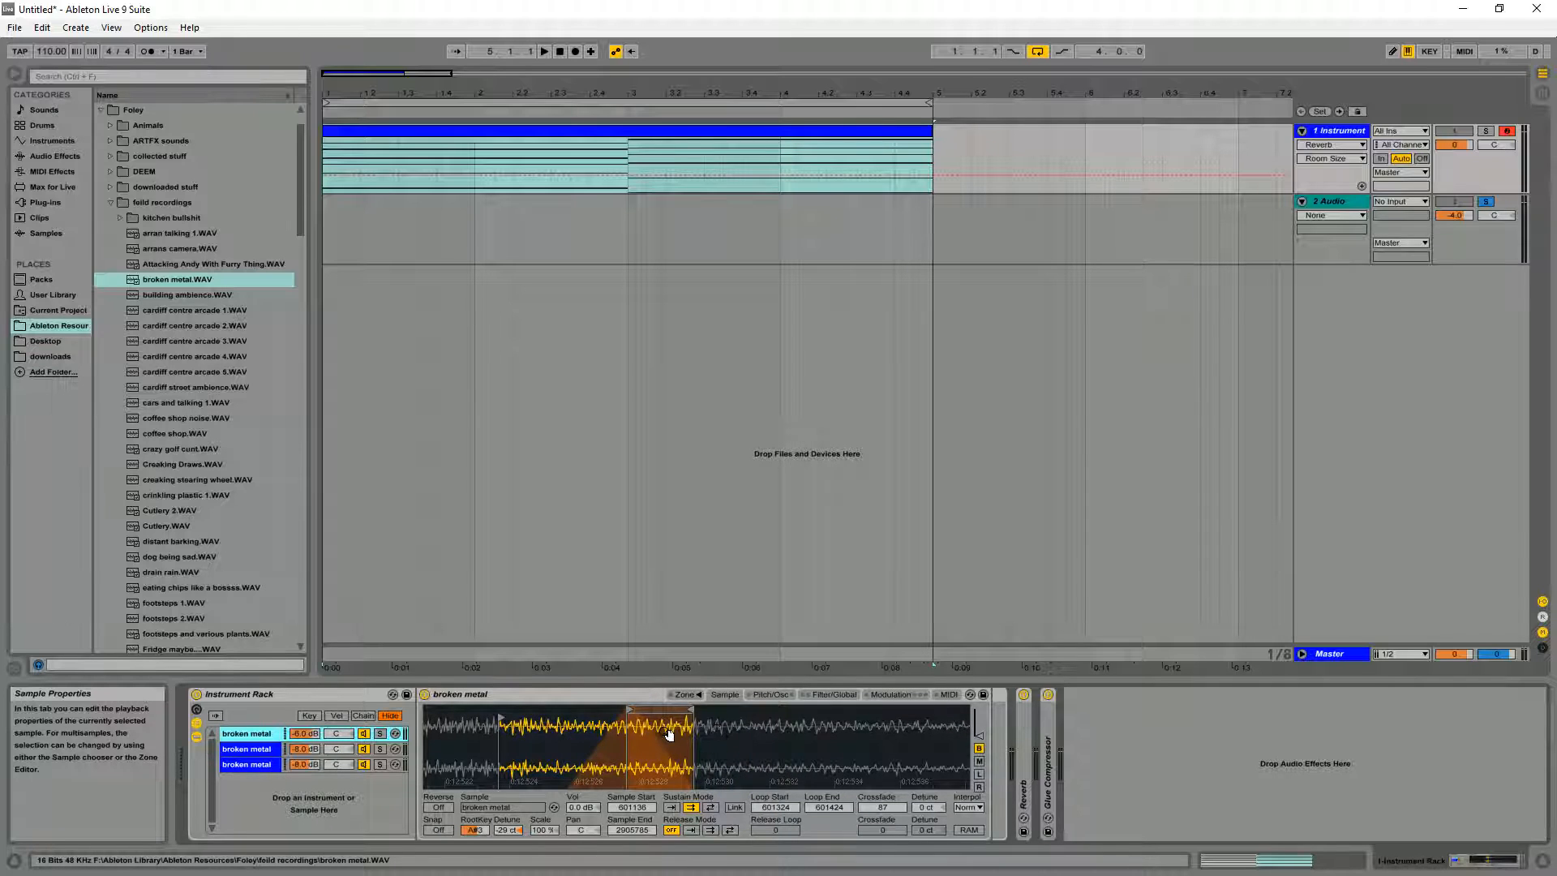
# Try Snap on the first chain's sample, then switch it back off and view the loop region again
pyautogui.click(437, 831)
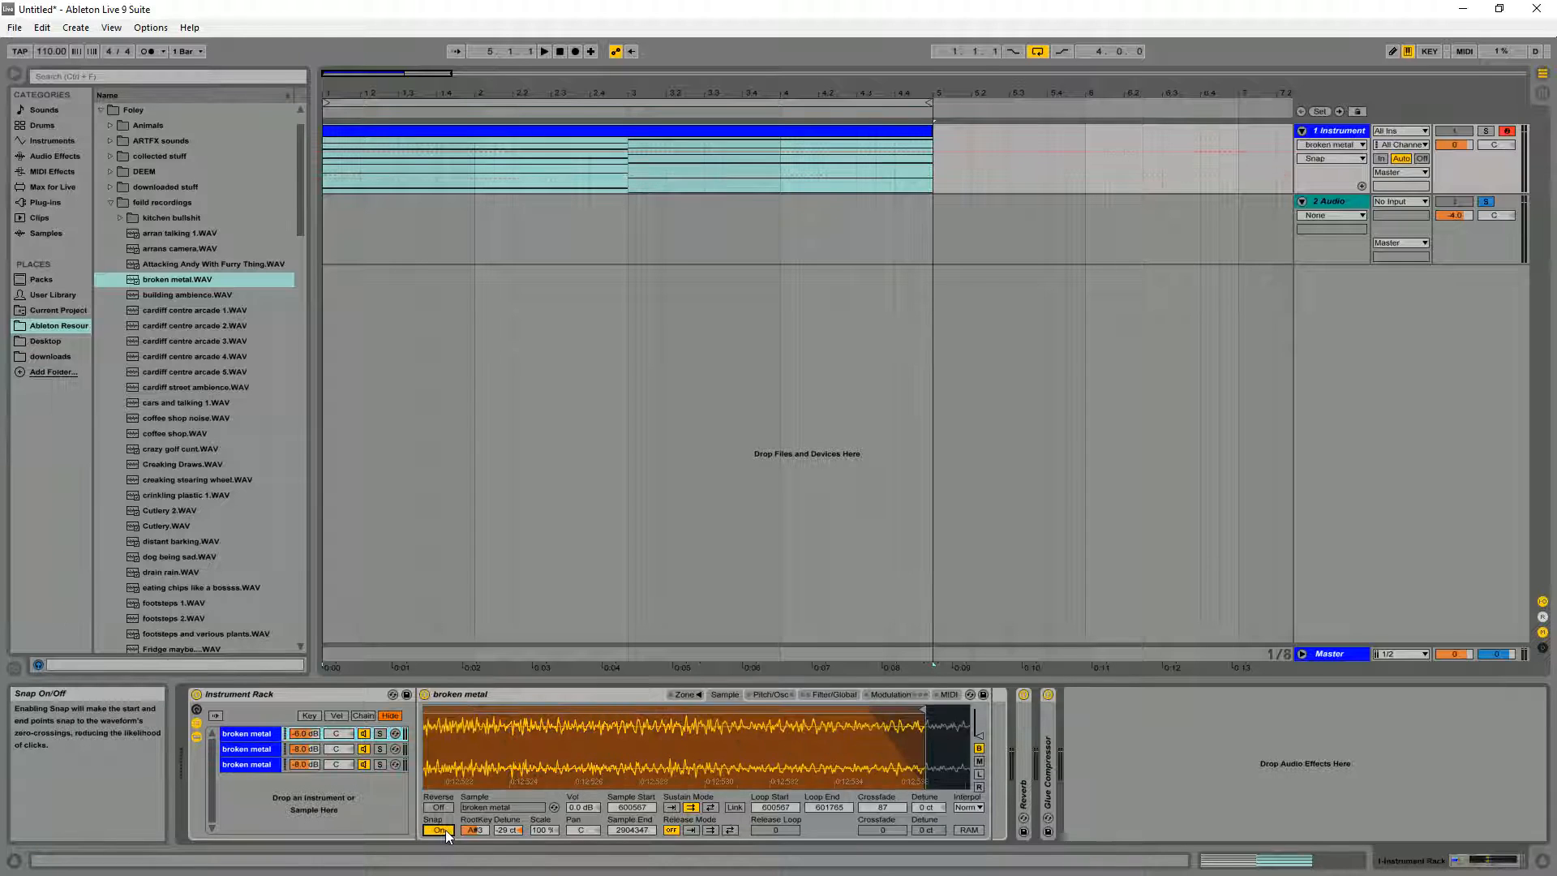
pyautogui.click(446, 830)
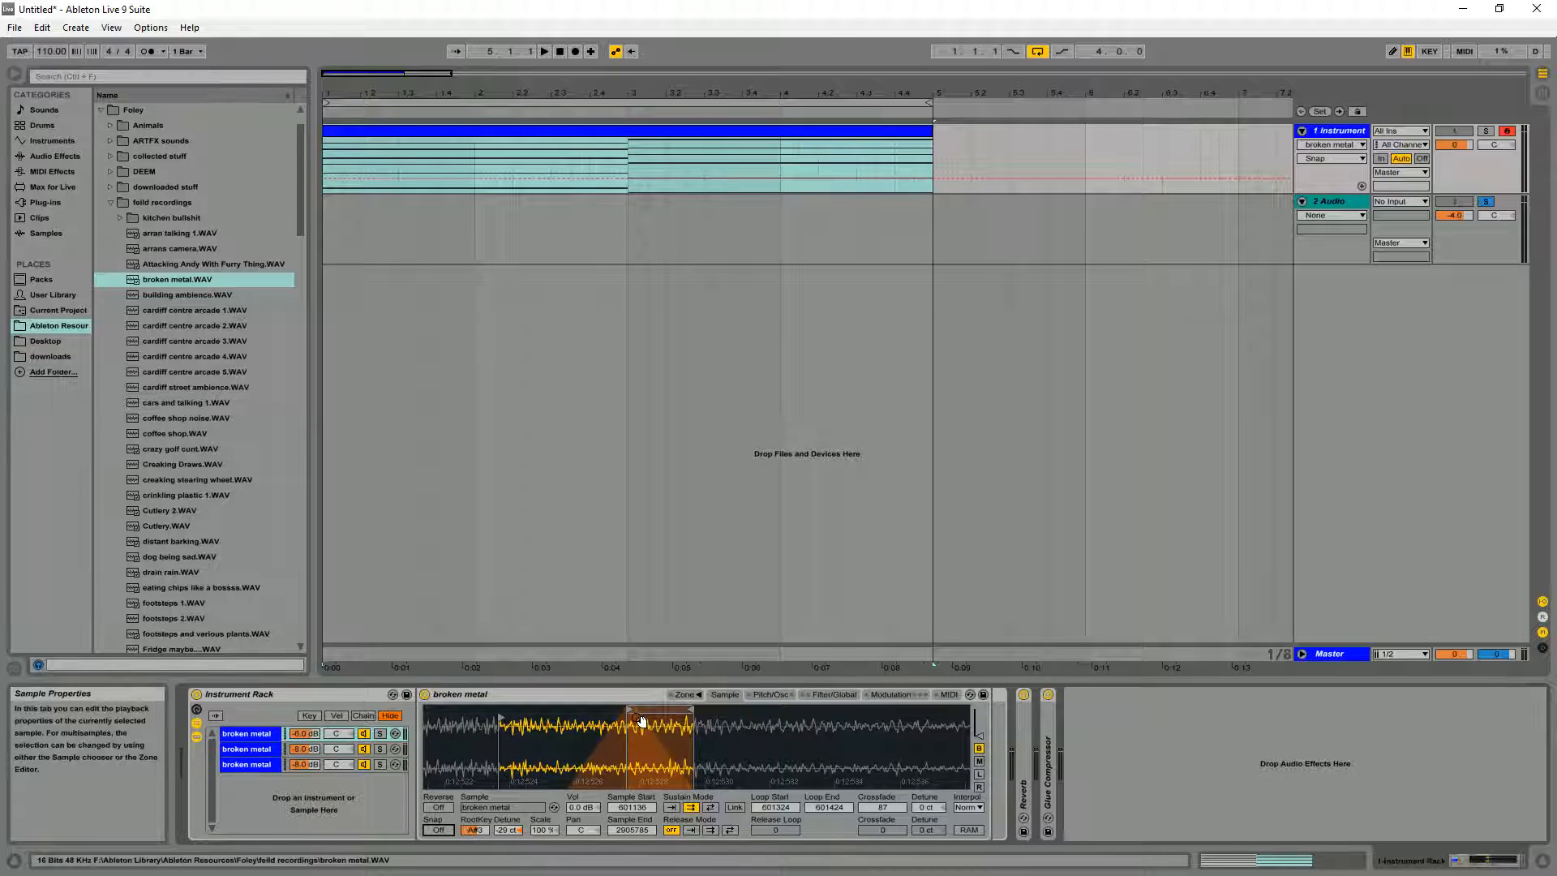
pyautogui.moveTo(723, 780); pyautogui.dragTo(723, 761)
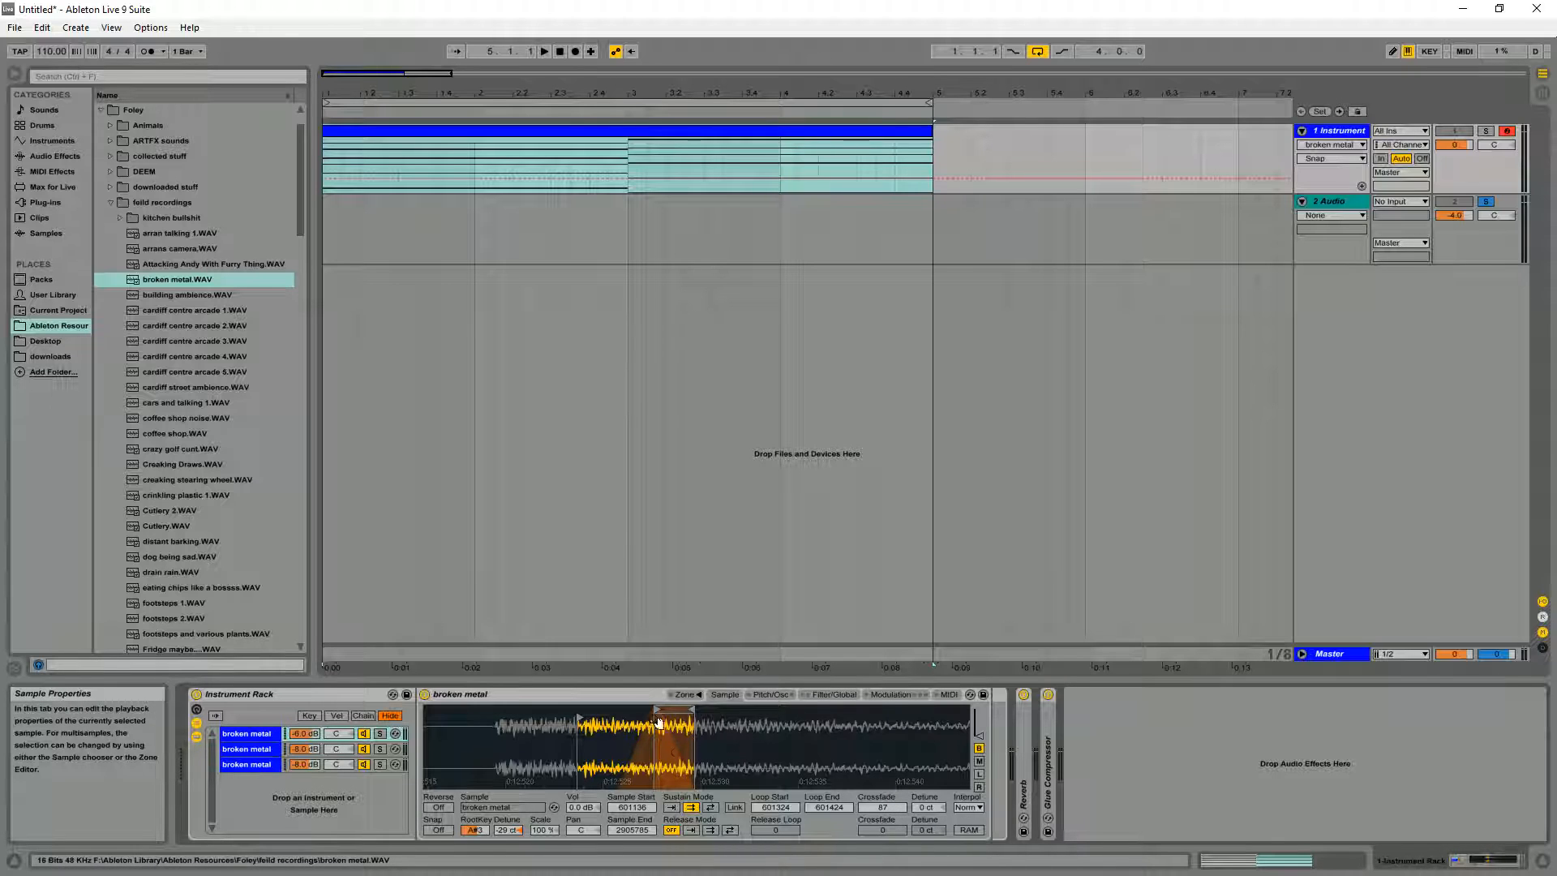
# Deactivate the Reverb and Glue Compressor and solo the first broken metal chain in the Instrument Rack
pyautogui.click(1024, 695)
pyautogui.click(1047, 695)
pyautogui.click(379, 733)
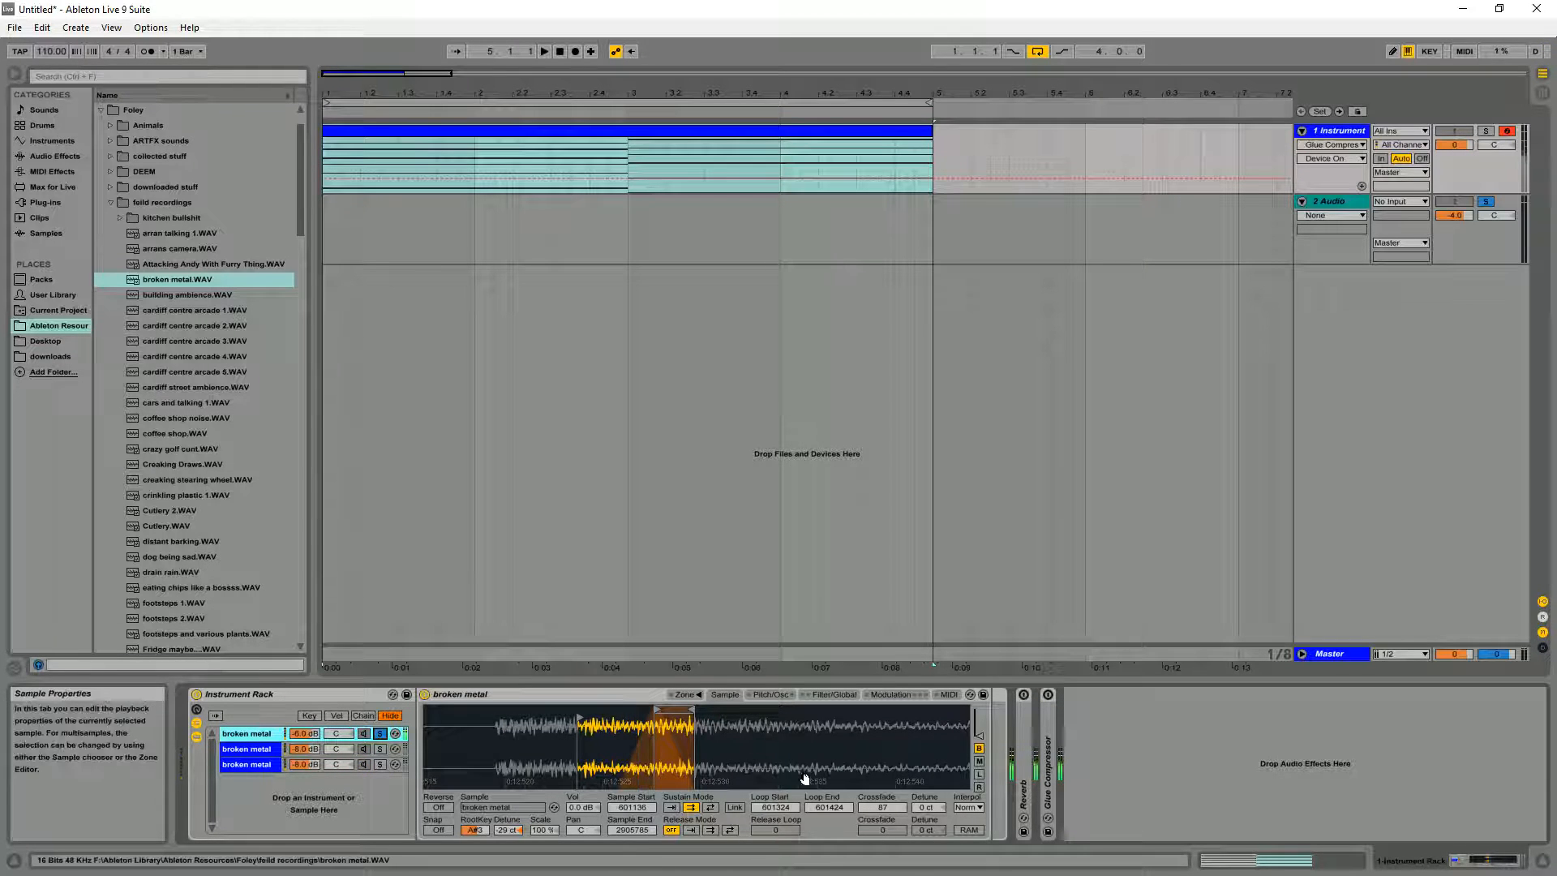
# Solo the instrument track instead of the audio track and delete the empty audio track
pyautogui.click(1486, 131)
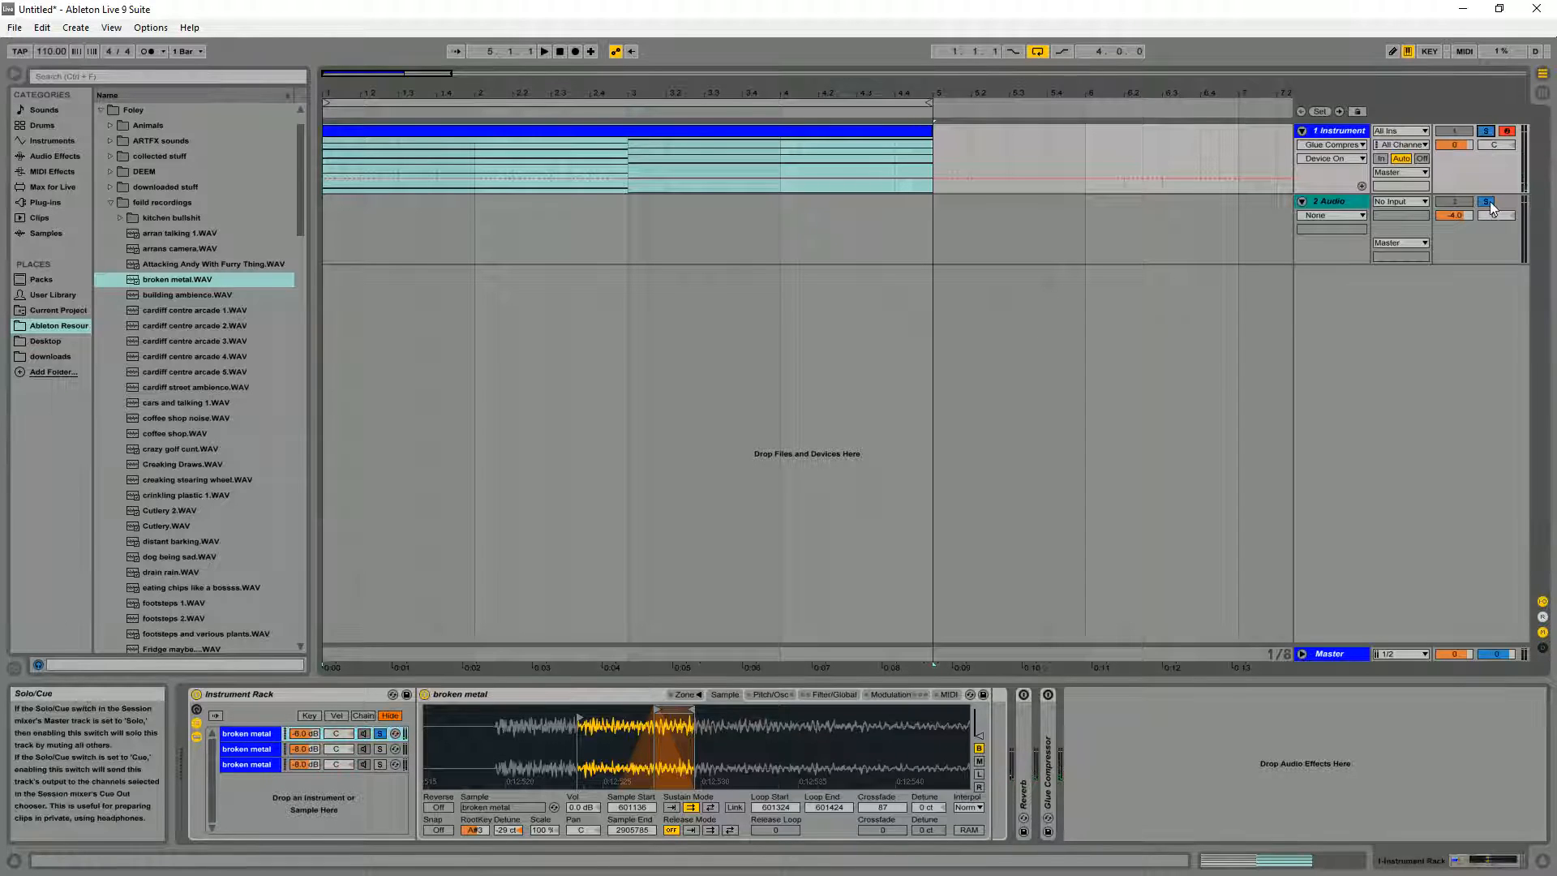
pyautogui.click(1489, 201)
pyautogui.click(1349, 202)
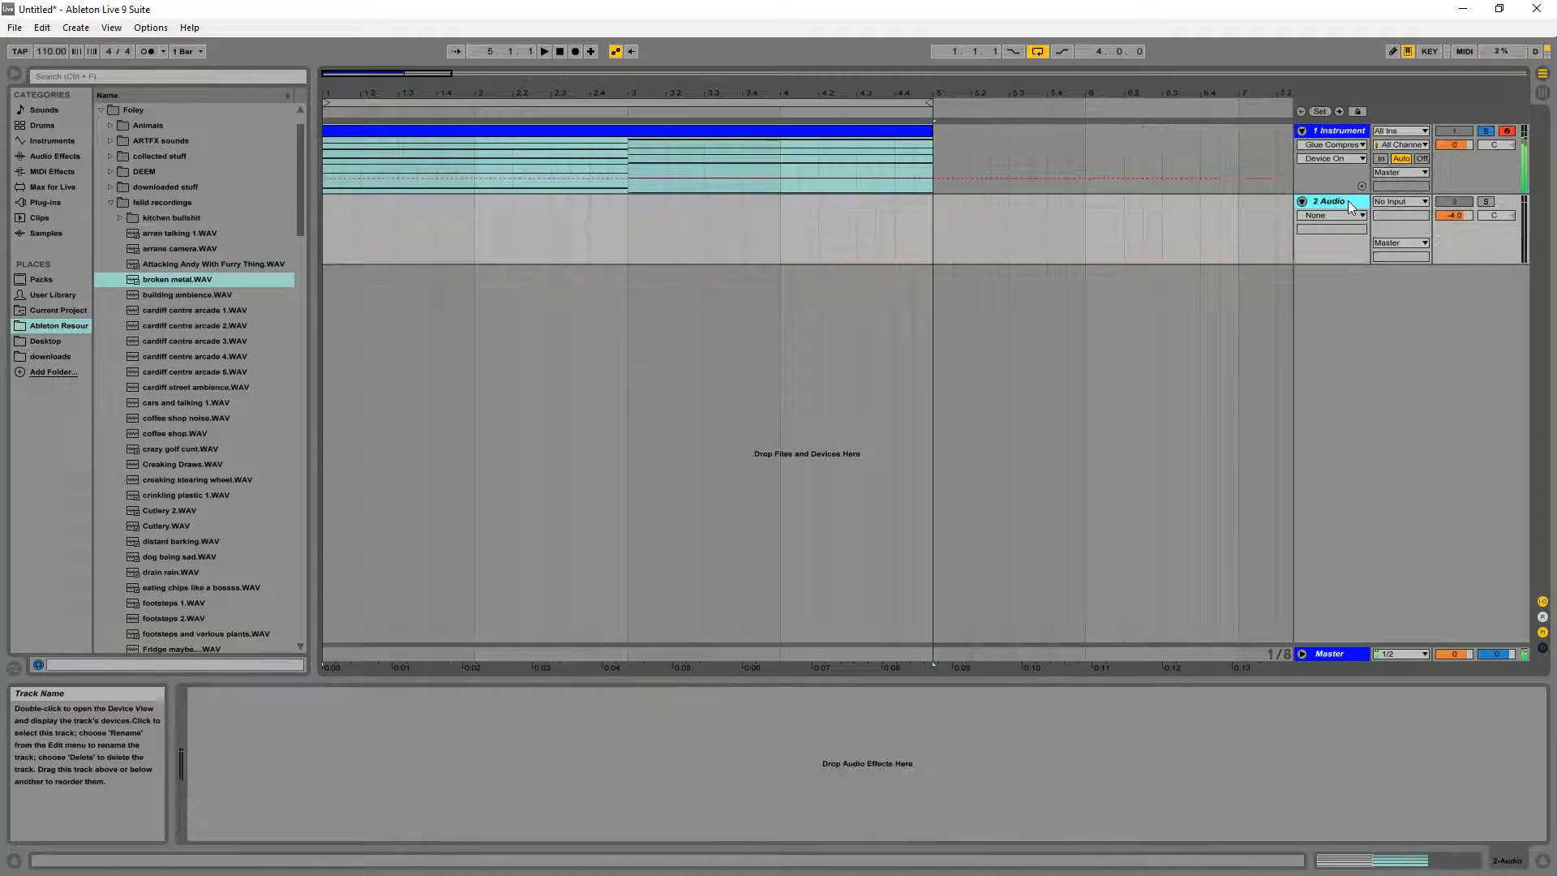
pyautogui.press('Delete')
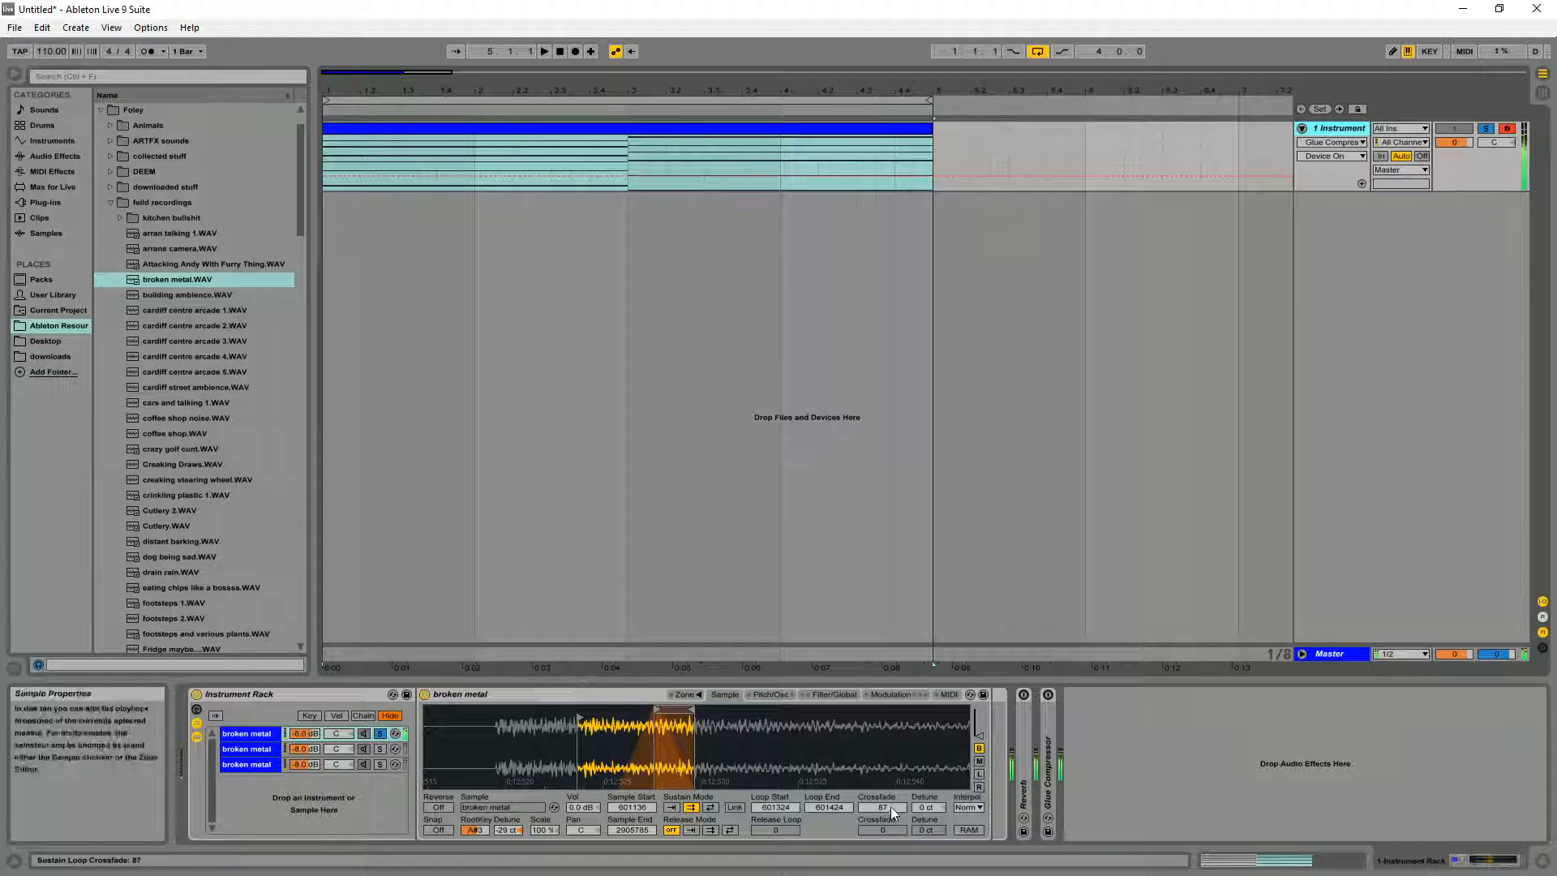
# Try the first broken metal chain's sustain loop with its crossfade at 0, then undo that change
pyautogui.moveTo(890, 807); pyautogui.dragTo(890, 873)
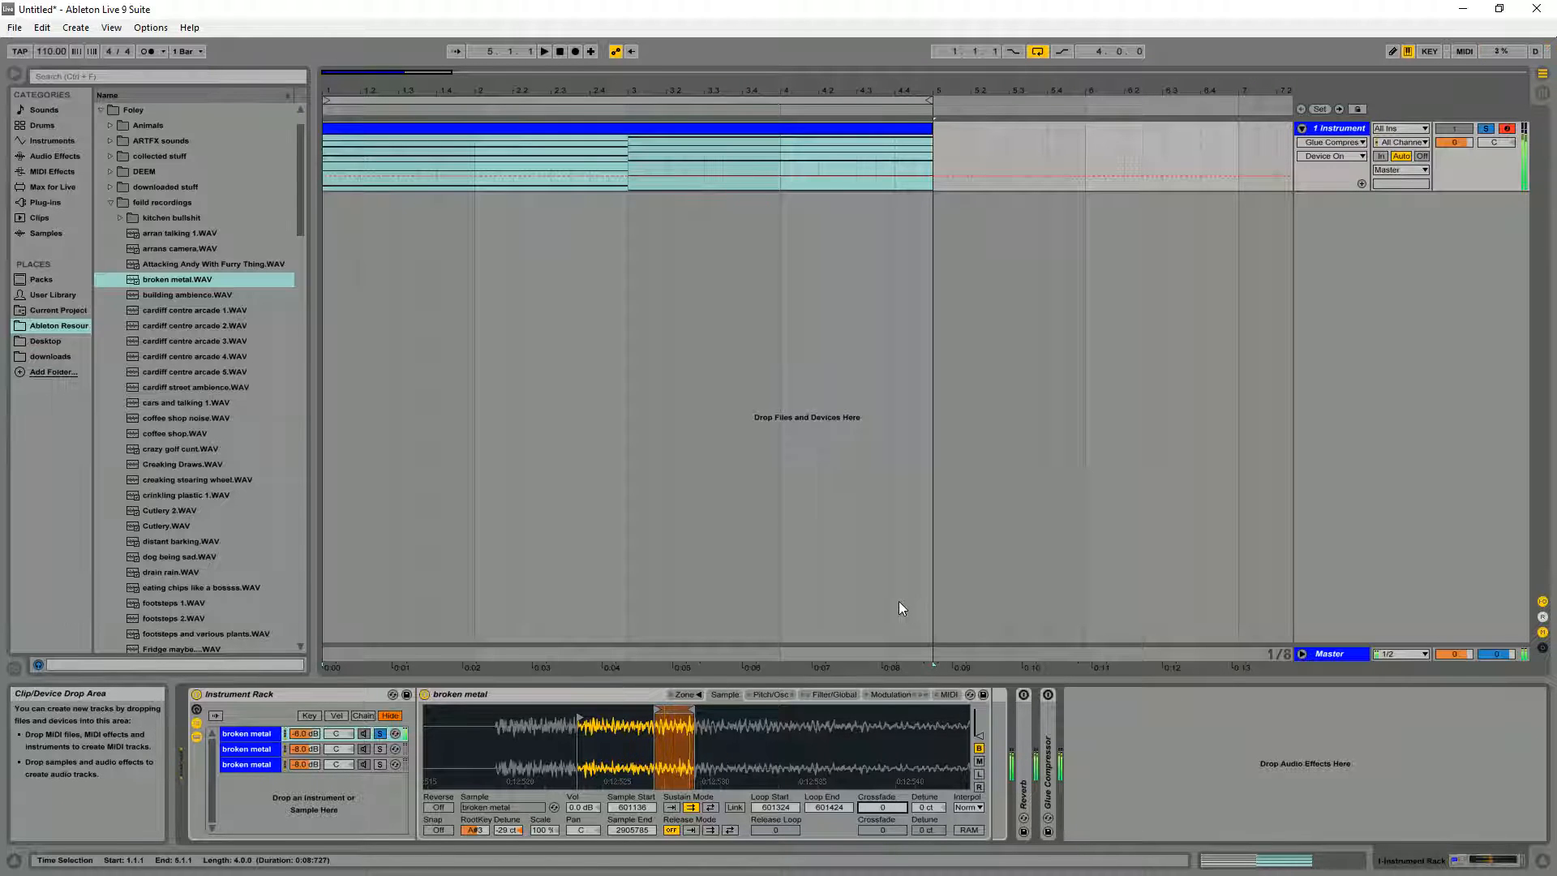
pyautogui.hotkey('ctrl', 'z')
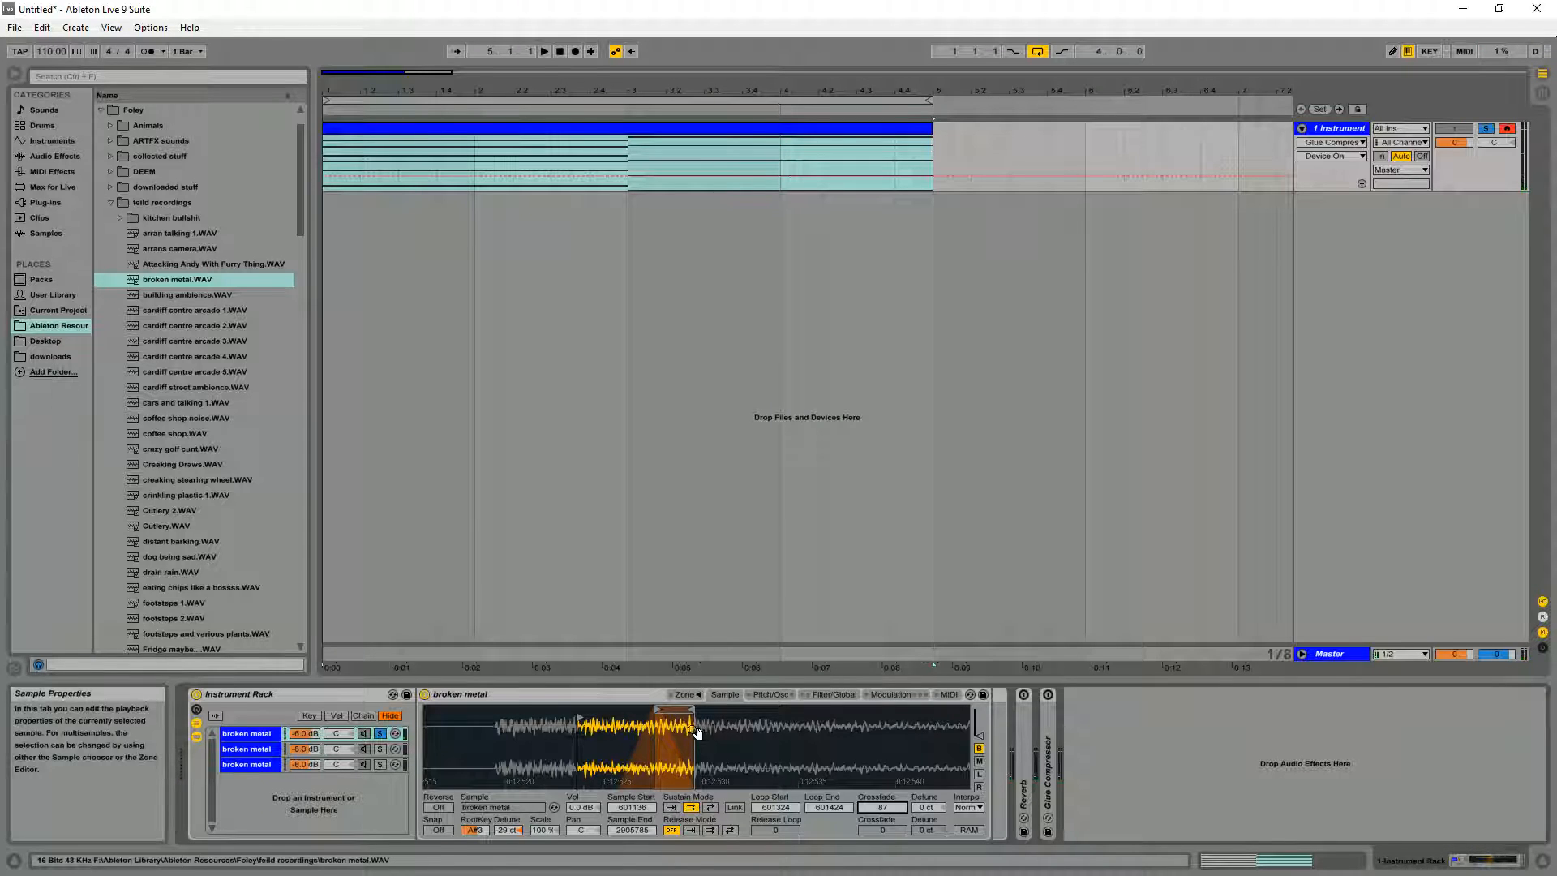
pyautogui.moveTo(623, 731); pyautogui.dragTo(755, 727)
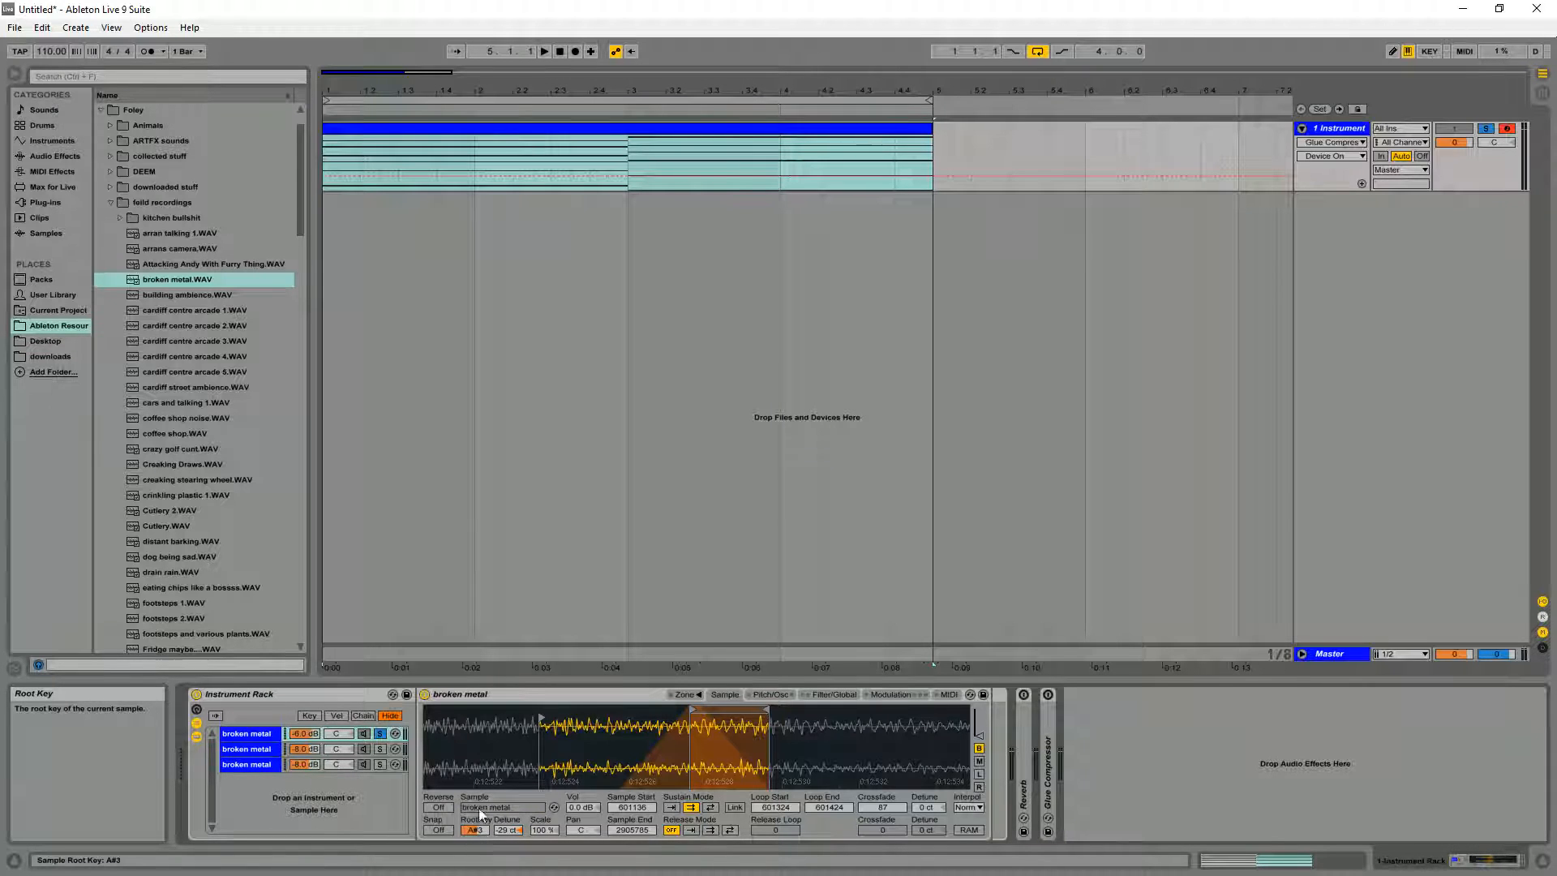
# Add an Operator with a Tri waveform on a new track, and arm and solo it alongside the instrument track
pyautogui.click(51, 140)
pyautogui.click(138, 217)
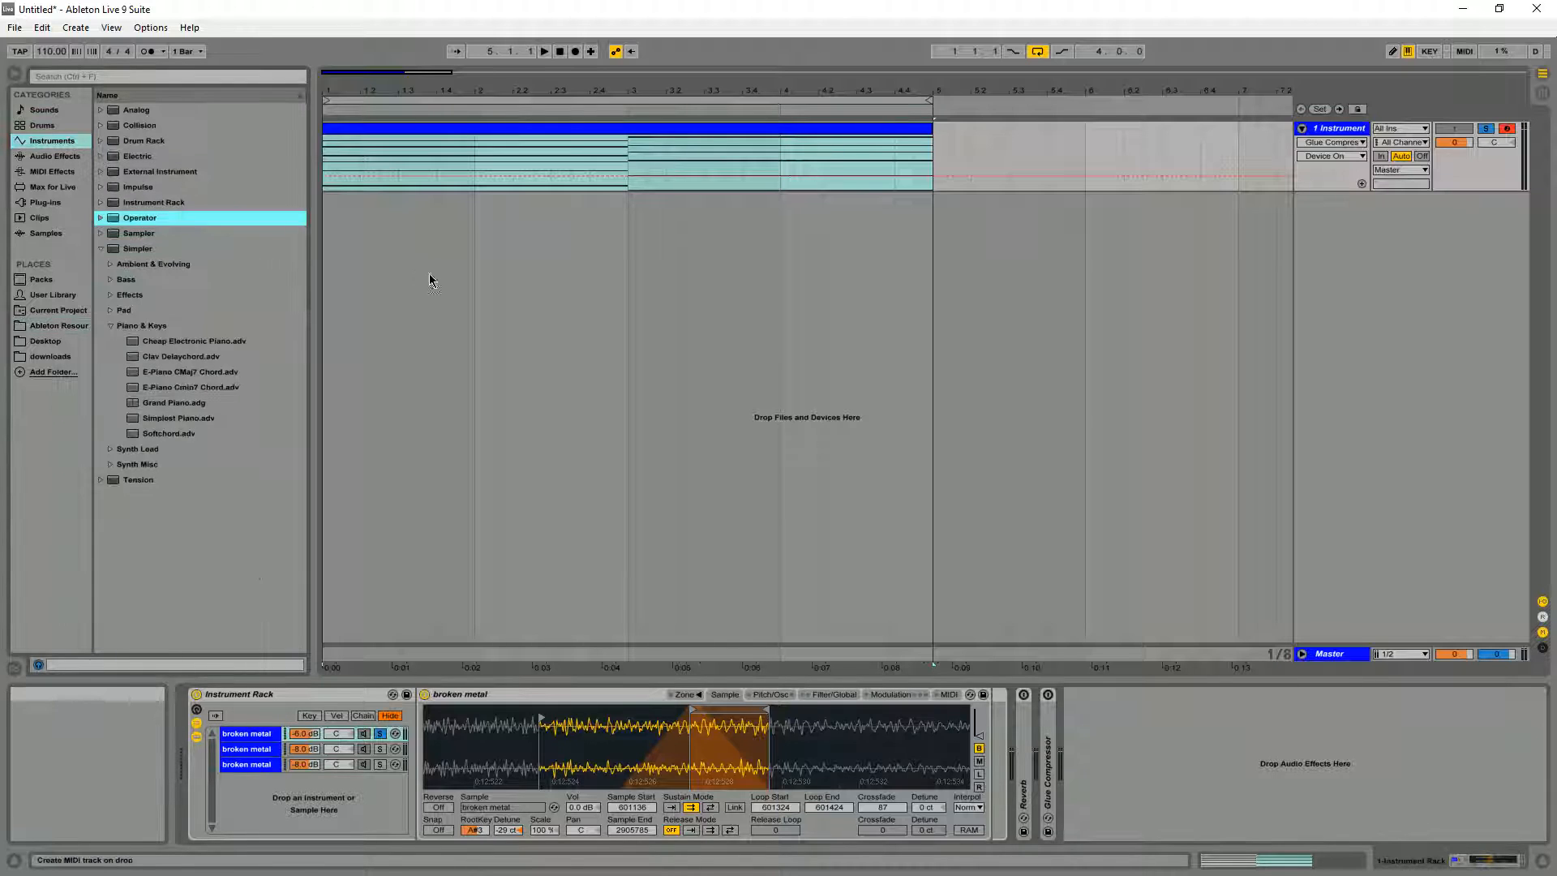
pyautogui.moveTo(430, 281); pyautogui.dragTo(434, 284)
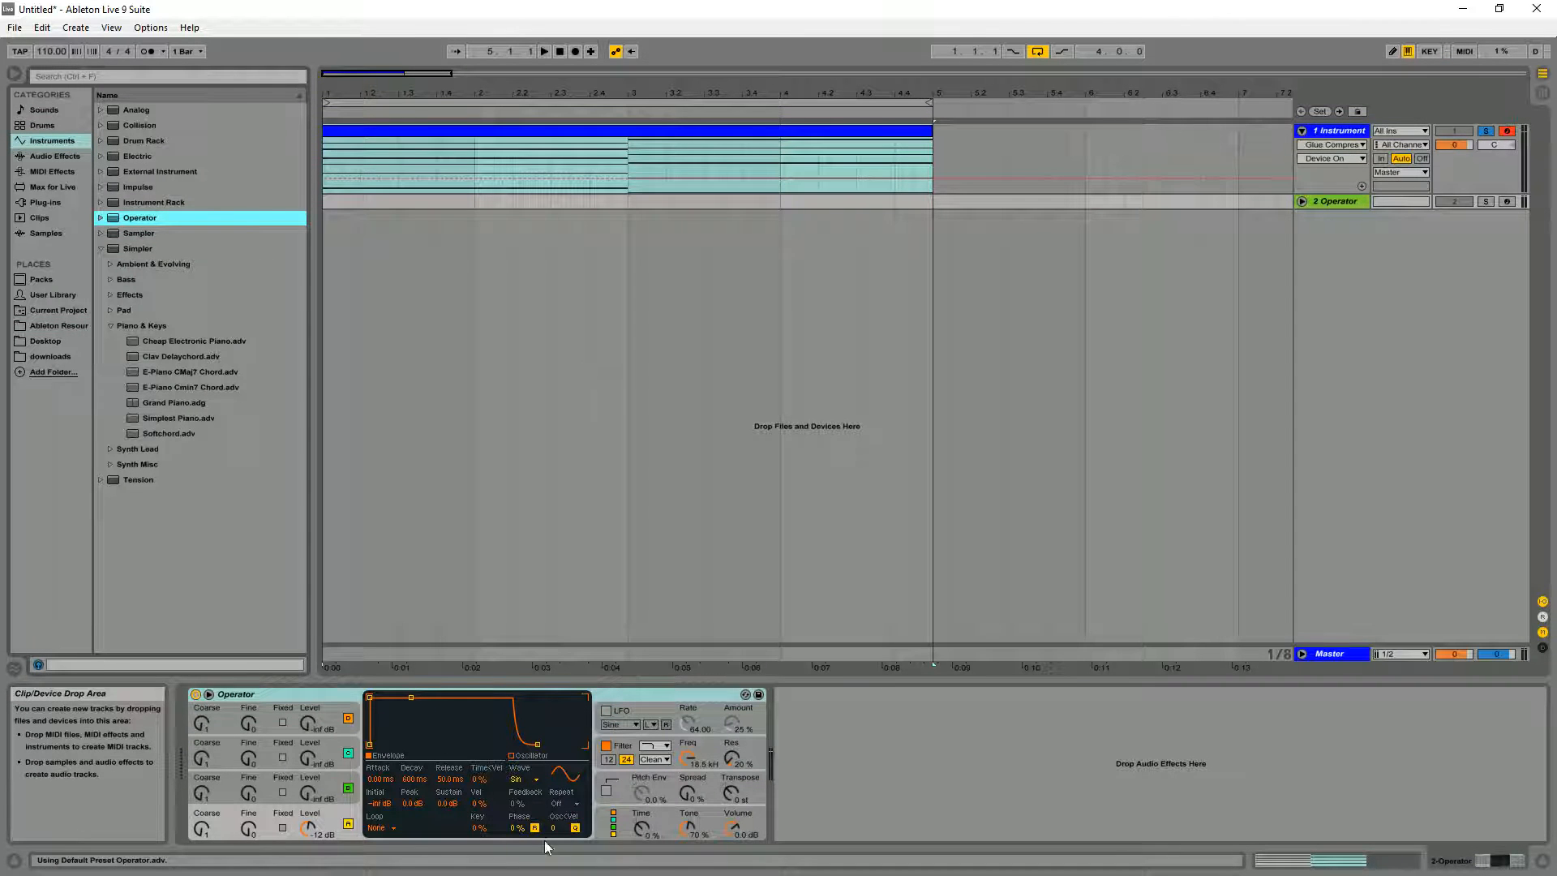
pyautogui.click(519, 779)
pyautogui.click(523, 740)
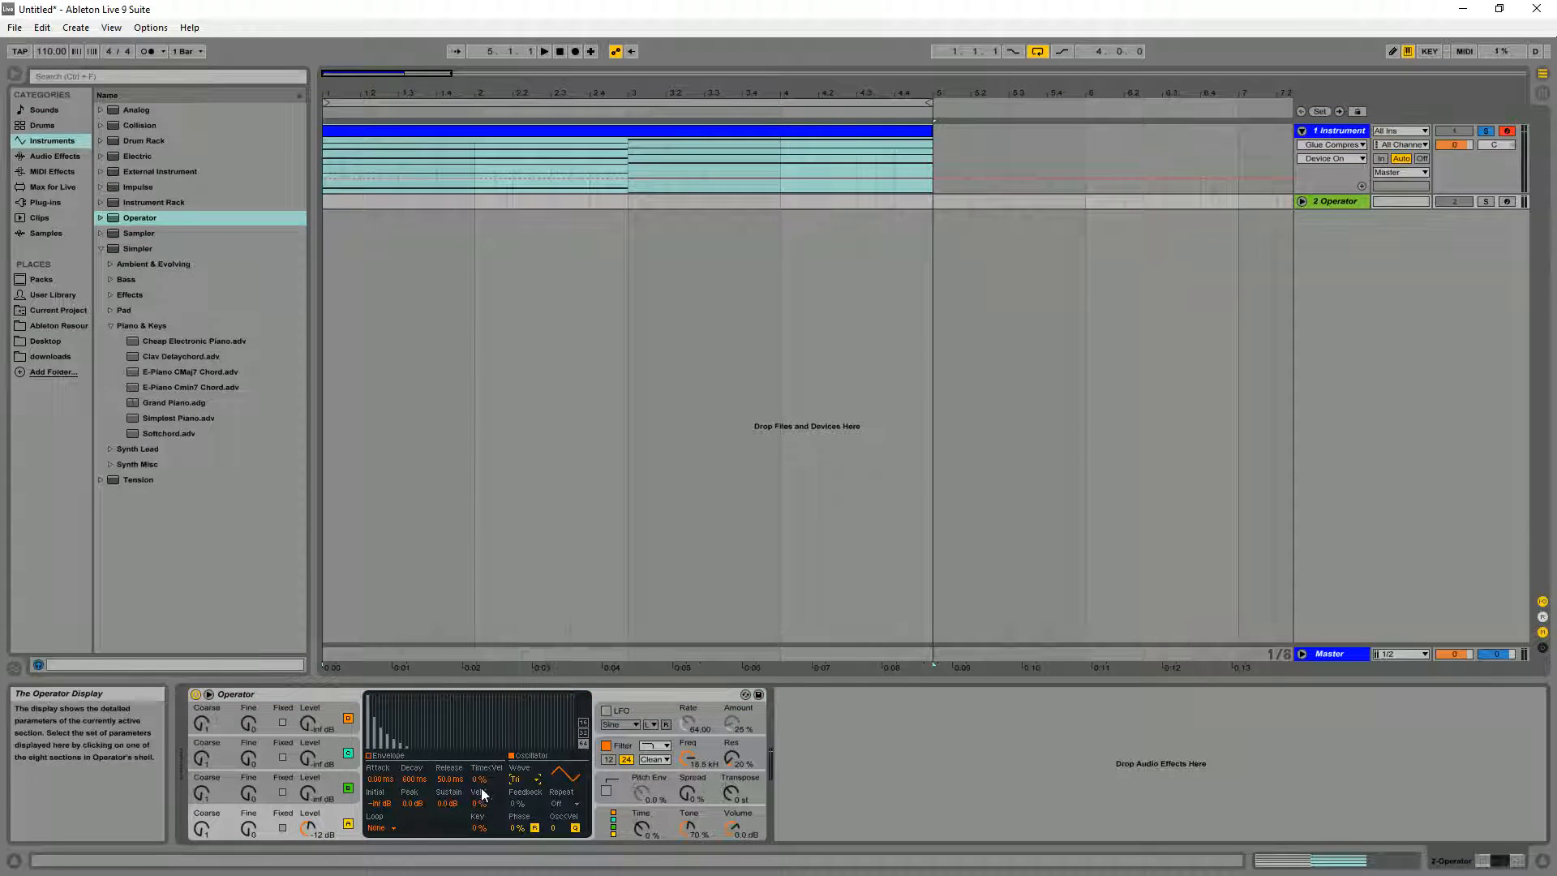
pyautogui.click(1507, 201)
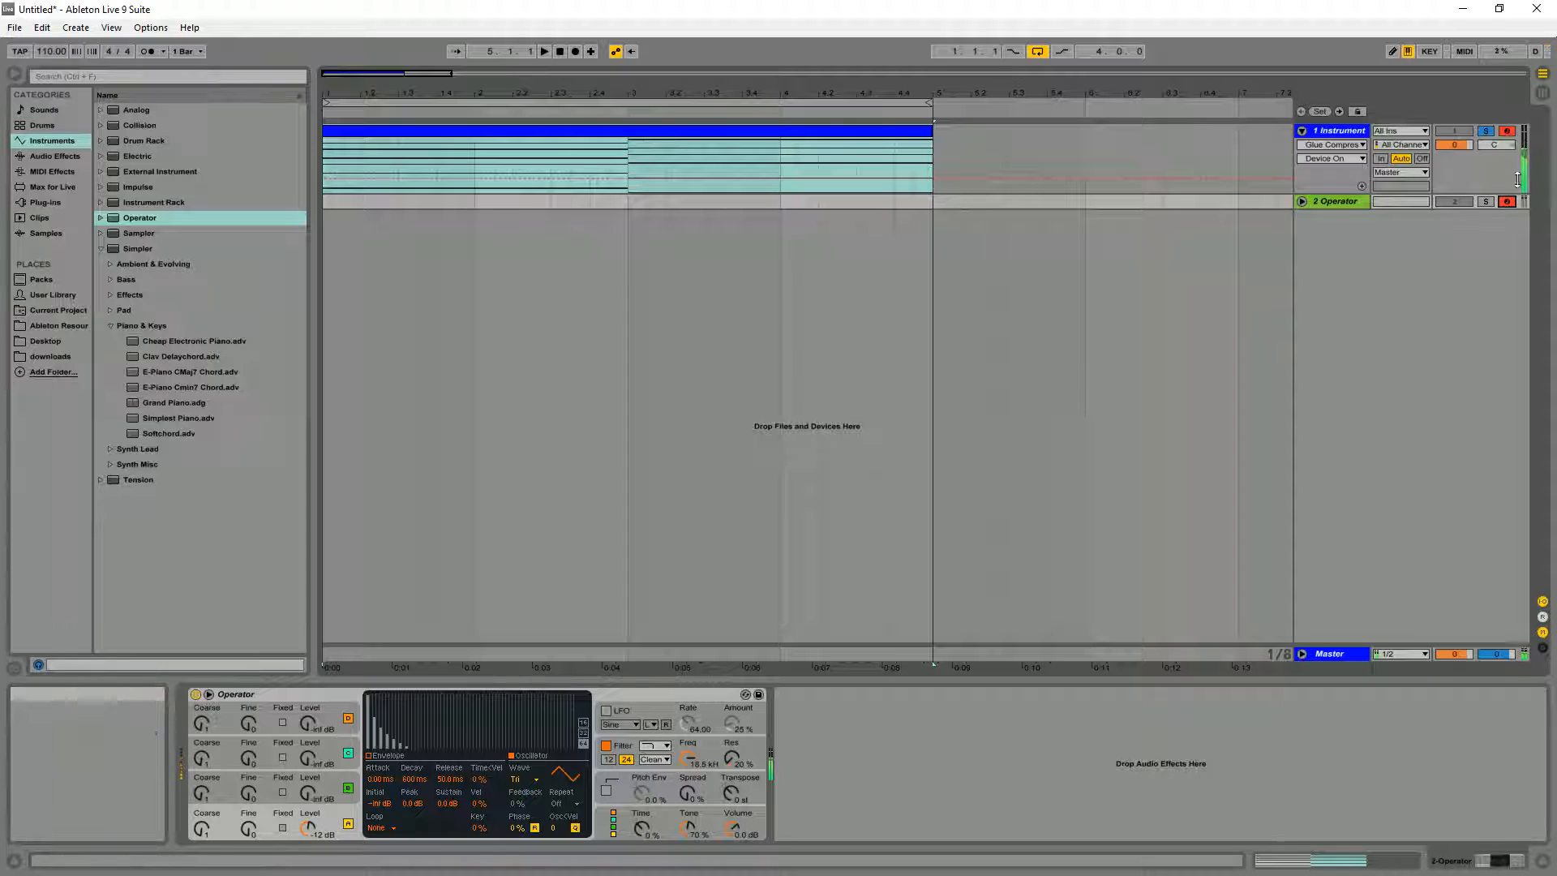
pyautogui.keyDown('ctrl'); pyautogui.click(1487, 203); pyautogui.keyUp('ctrl')
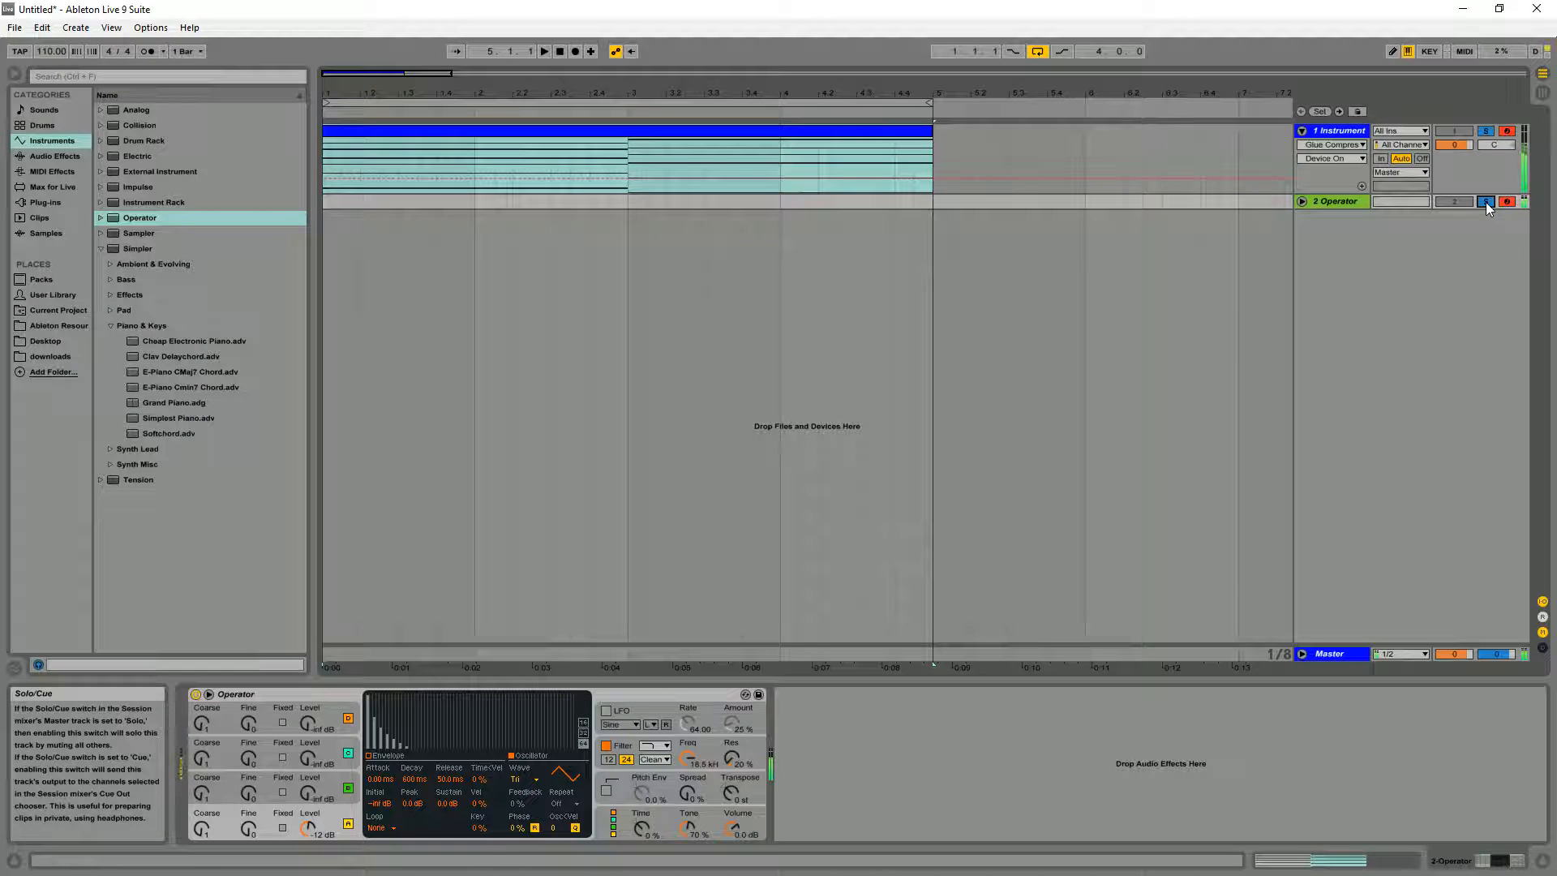
# Reset the first chain's sample to root key C3 and detune 0 ct, then restore A#3 and -29 ct
pyautogui.click(1343, 131)
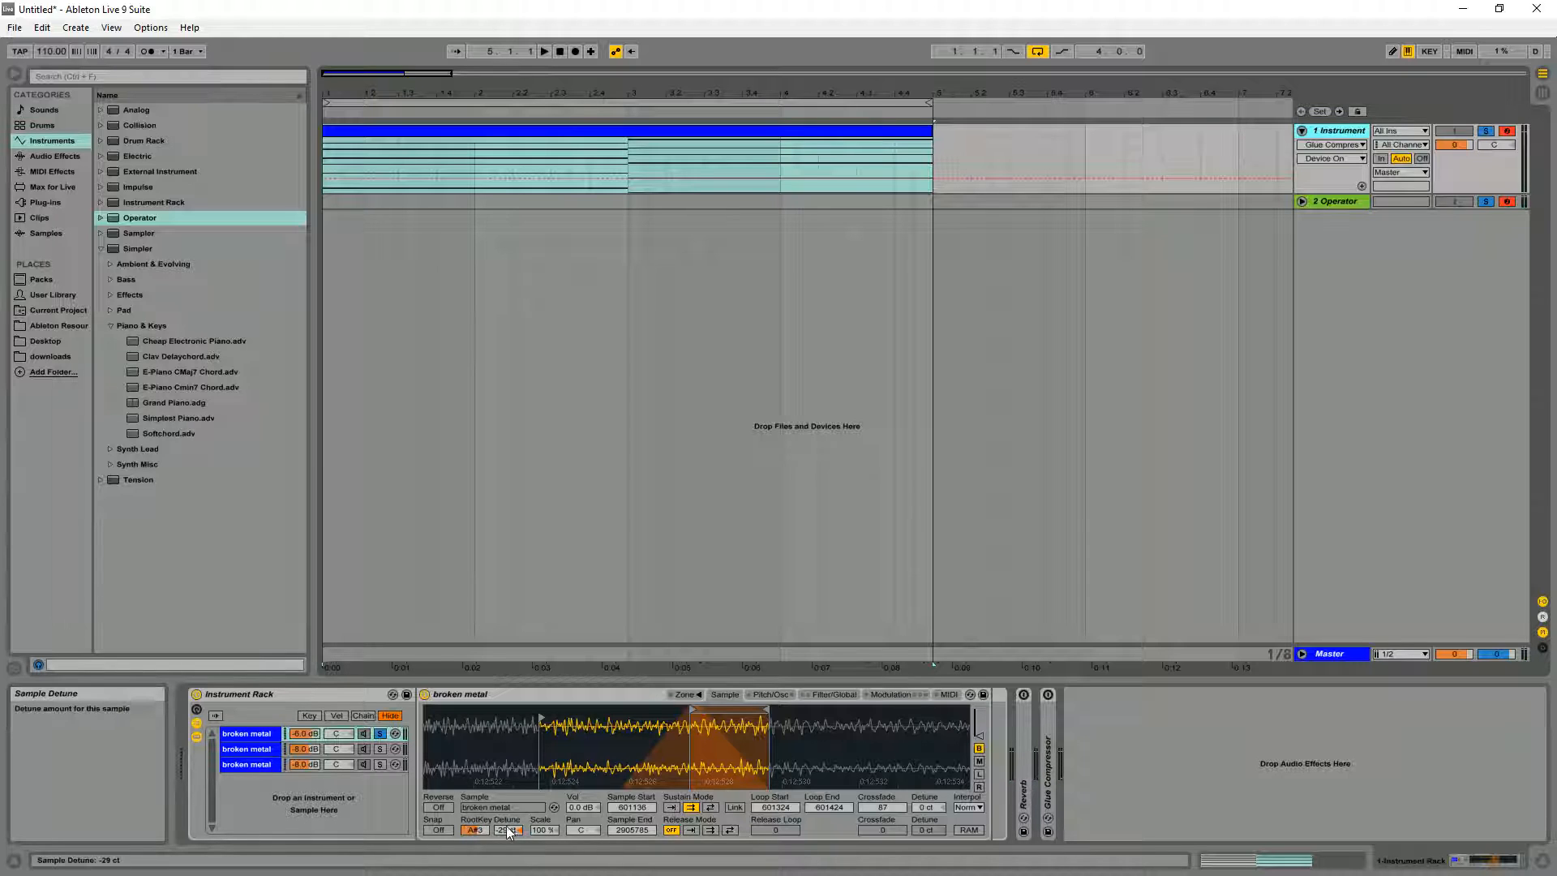
pyautogui.moveTo(500, 825); pyautogui.dragTo(505, 834)
pyautogui.click(477, 829)
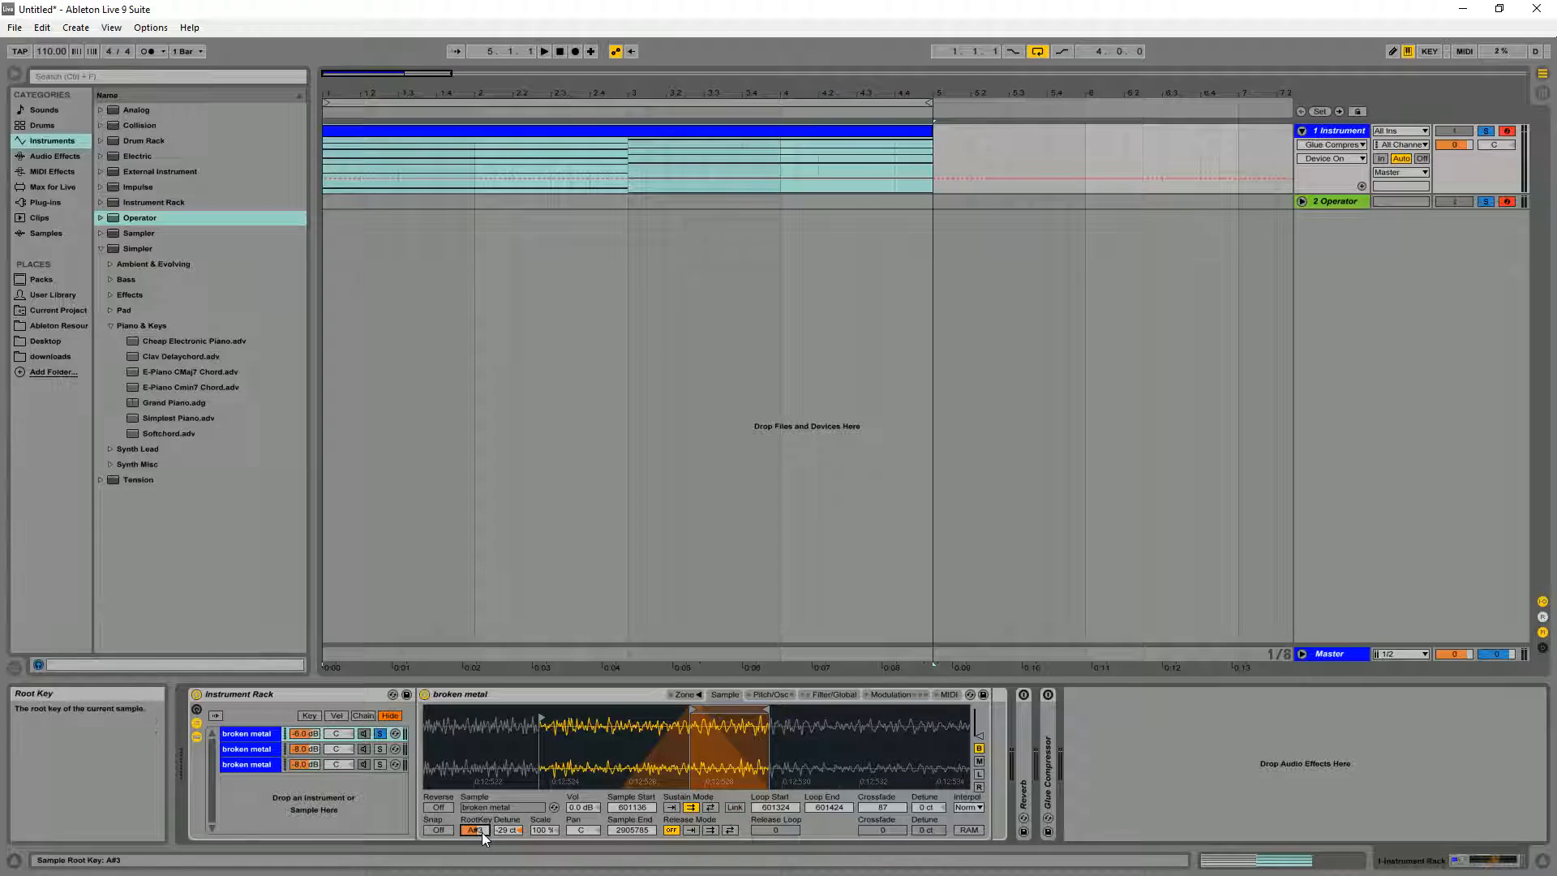
pyautogui.rightClick(482, 832)
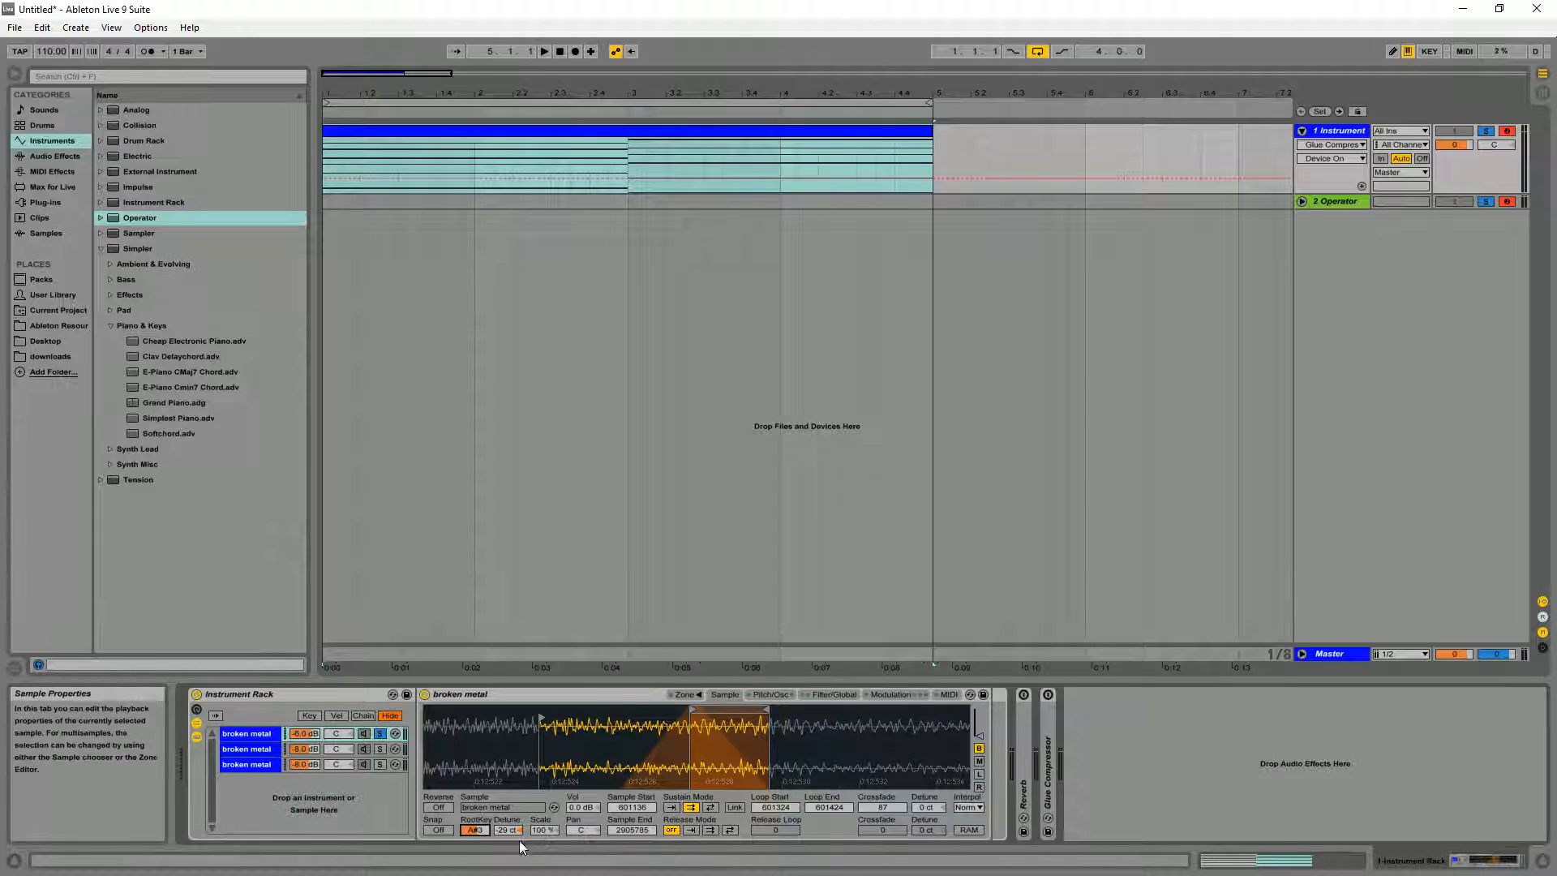
pyautogui.click(508, 841)
pyautogui.rightClick(515, 833)
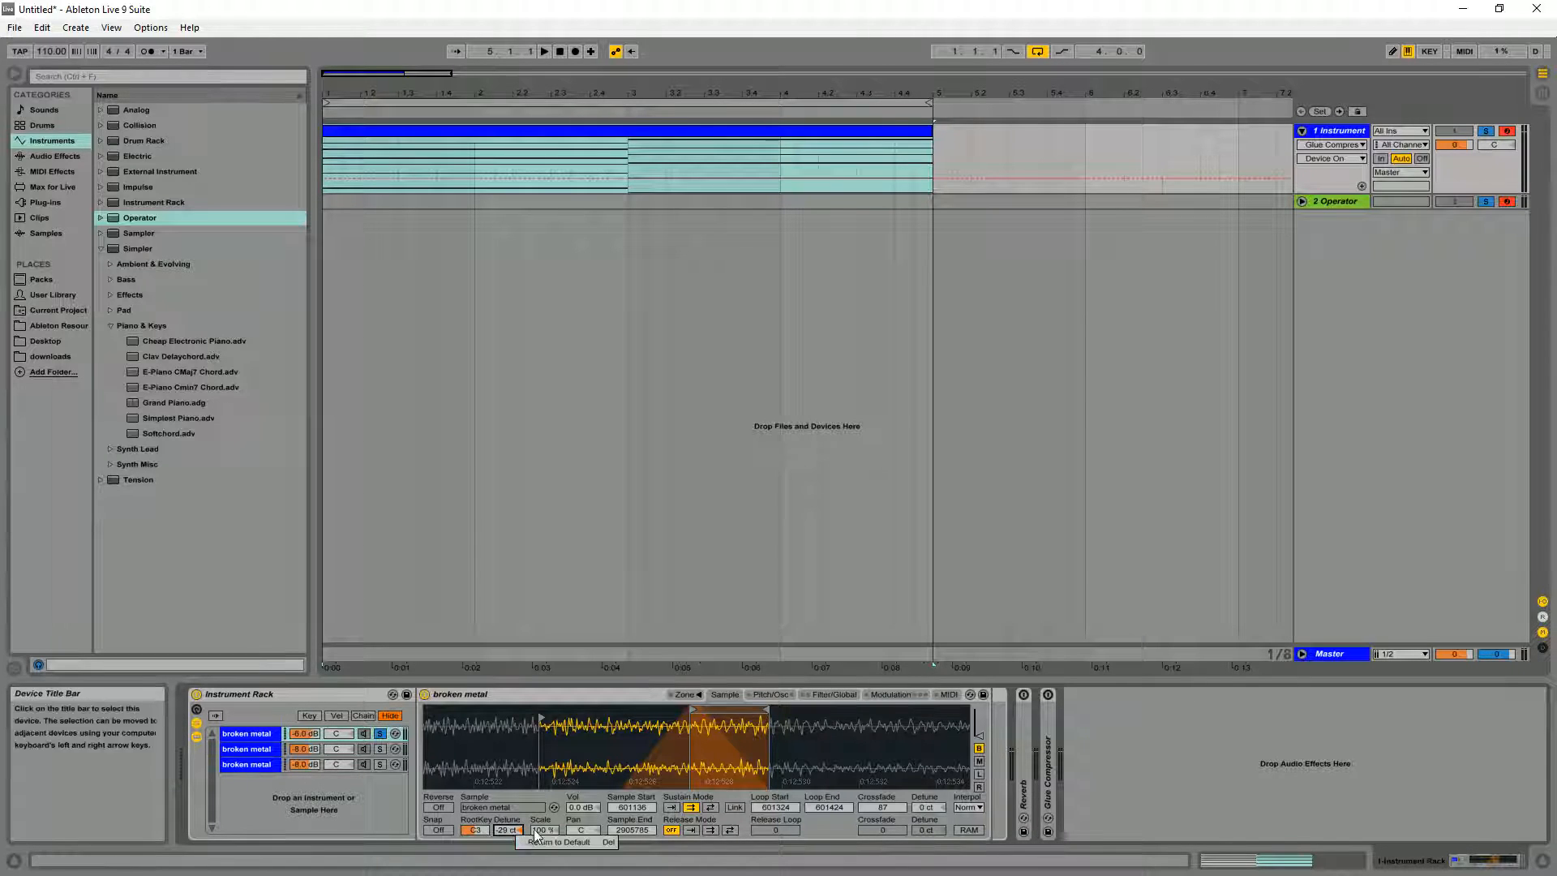
pyautogui.click(554, 843)
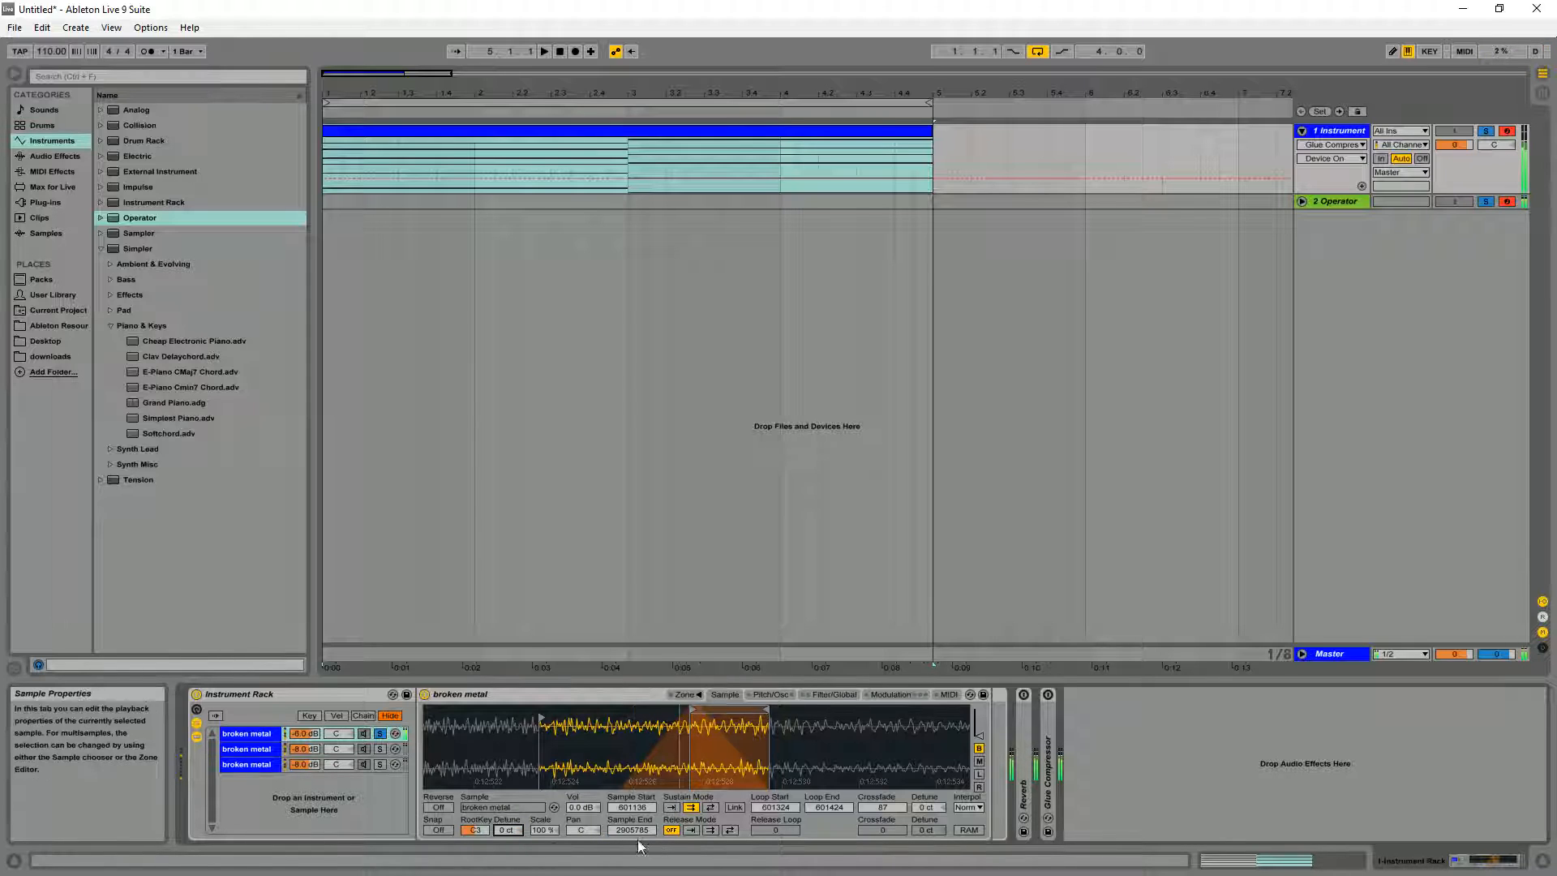
pyautogui.moveTo(479, 833); pyautogui.dragTo(480, 801)
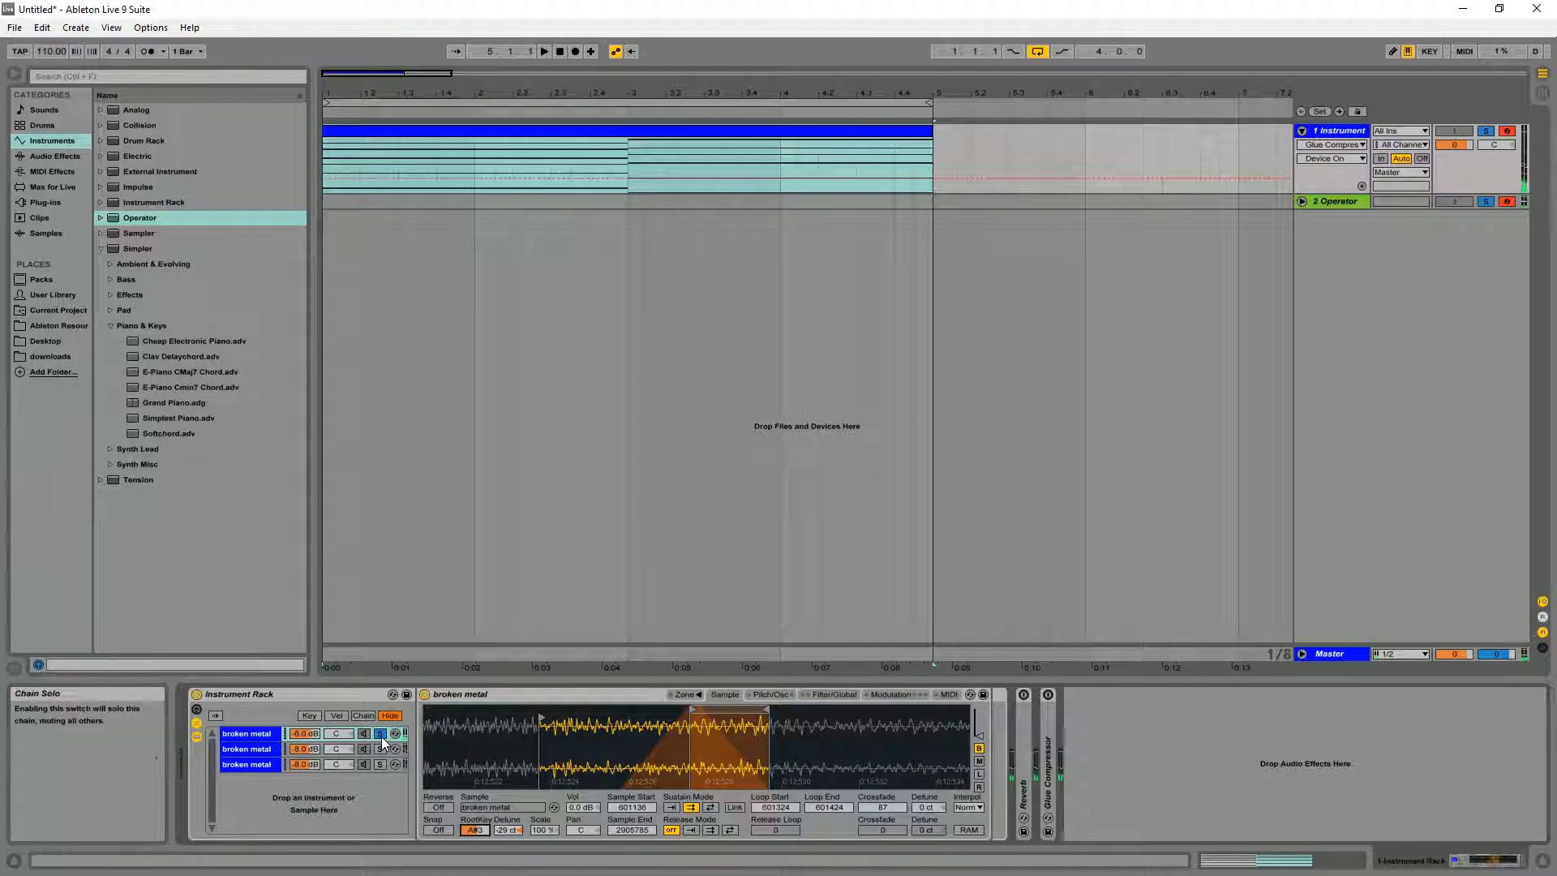
# Delete the Operator track and unsolo the first broken metal chain in the Instrument Rack
pyautogui.click(1340, 202)
pyautogui.press('Delete')
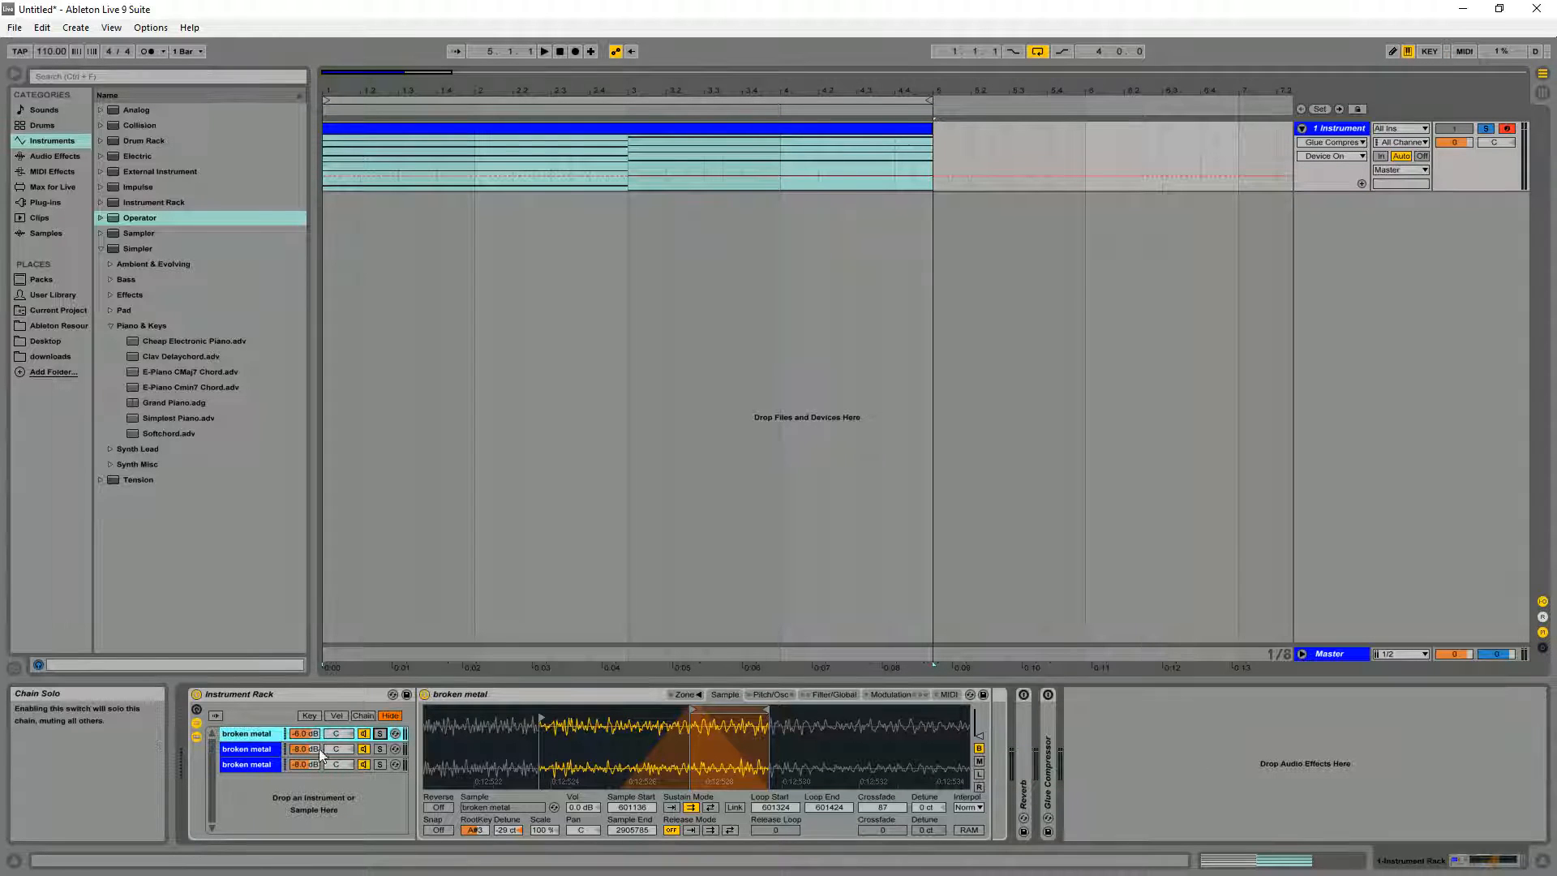
# Compare the sample detune and pan settings of the second and third broken metal chains
pyautogui.click(248, 749)
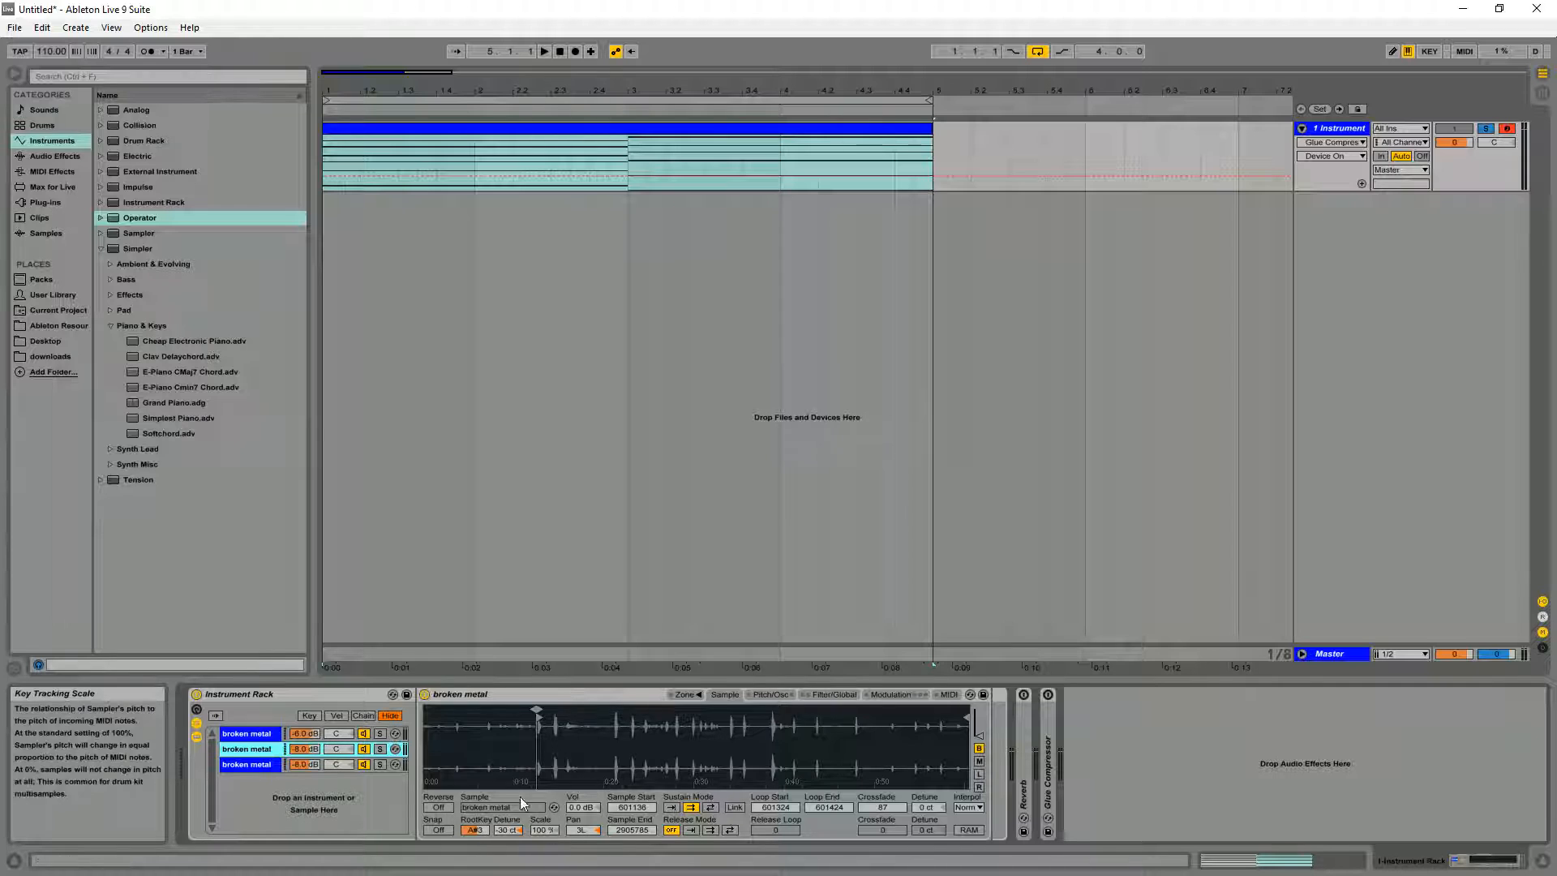
pyautogui.moveTo(550, 757); pyautogui.dragTo(488, 845)
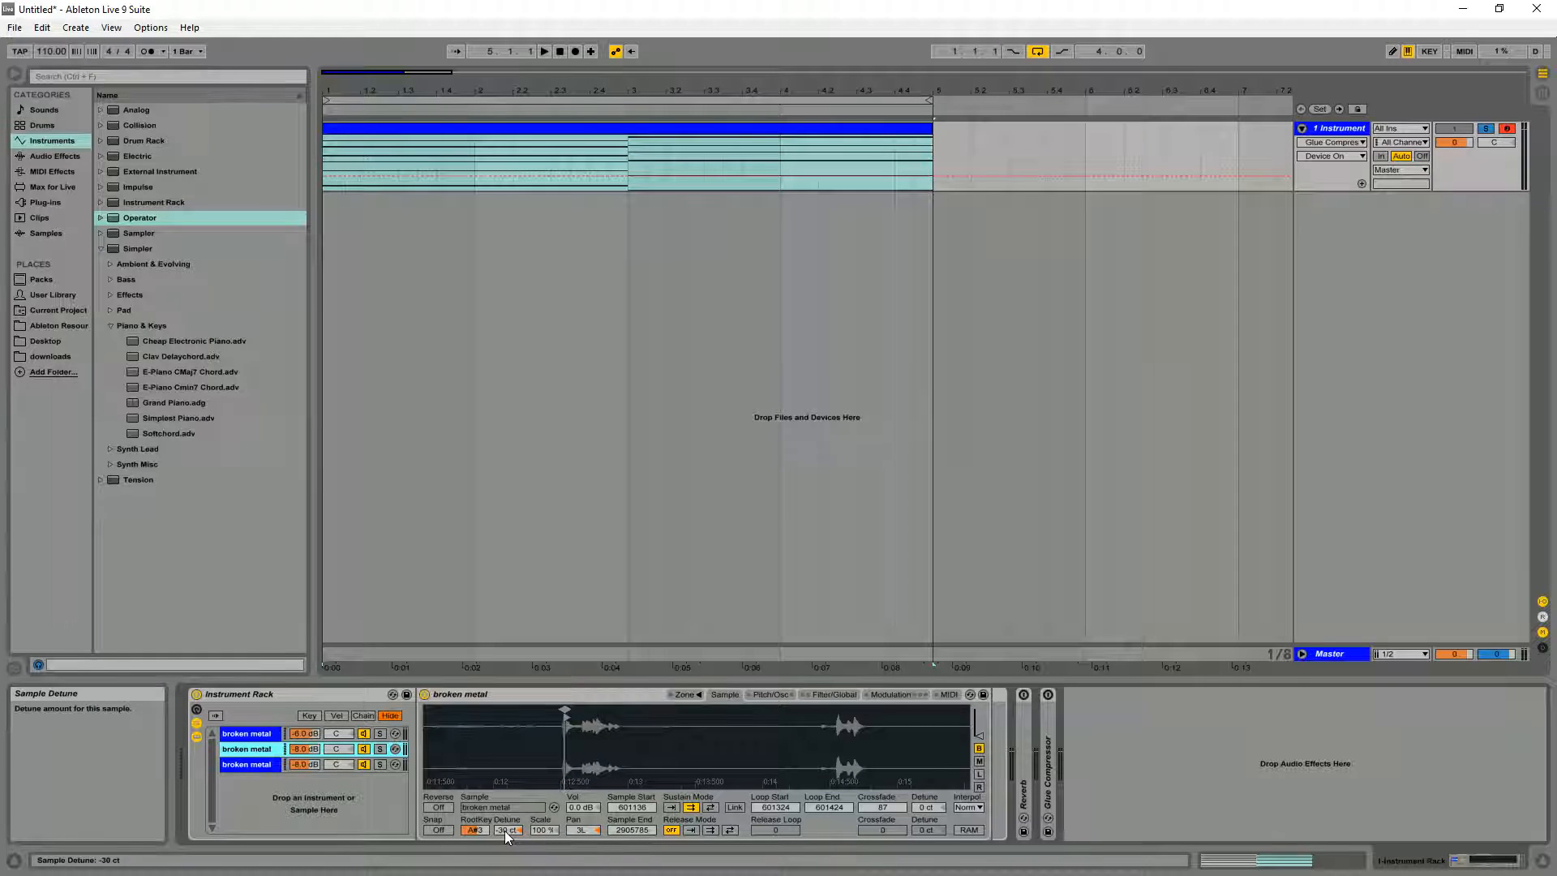
pyautogui.click(286, 764)
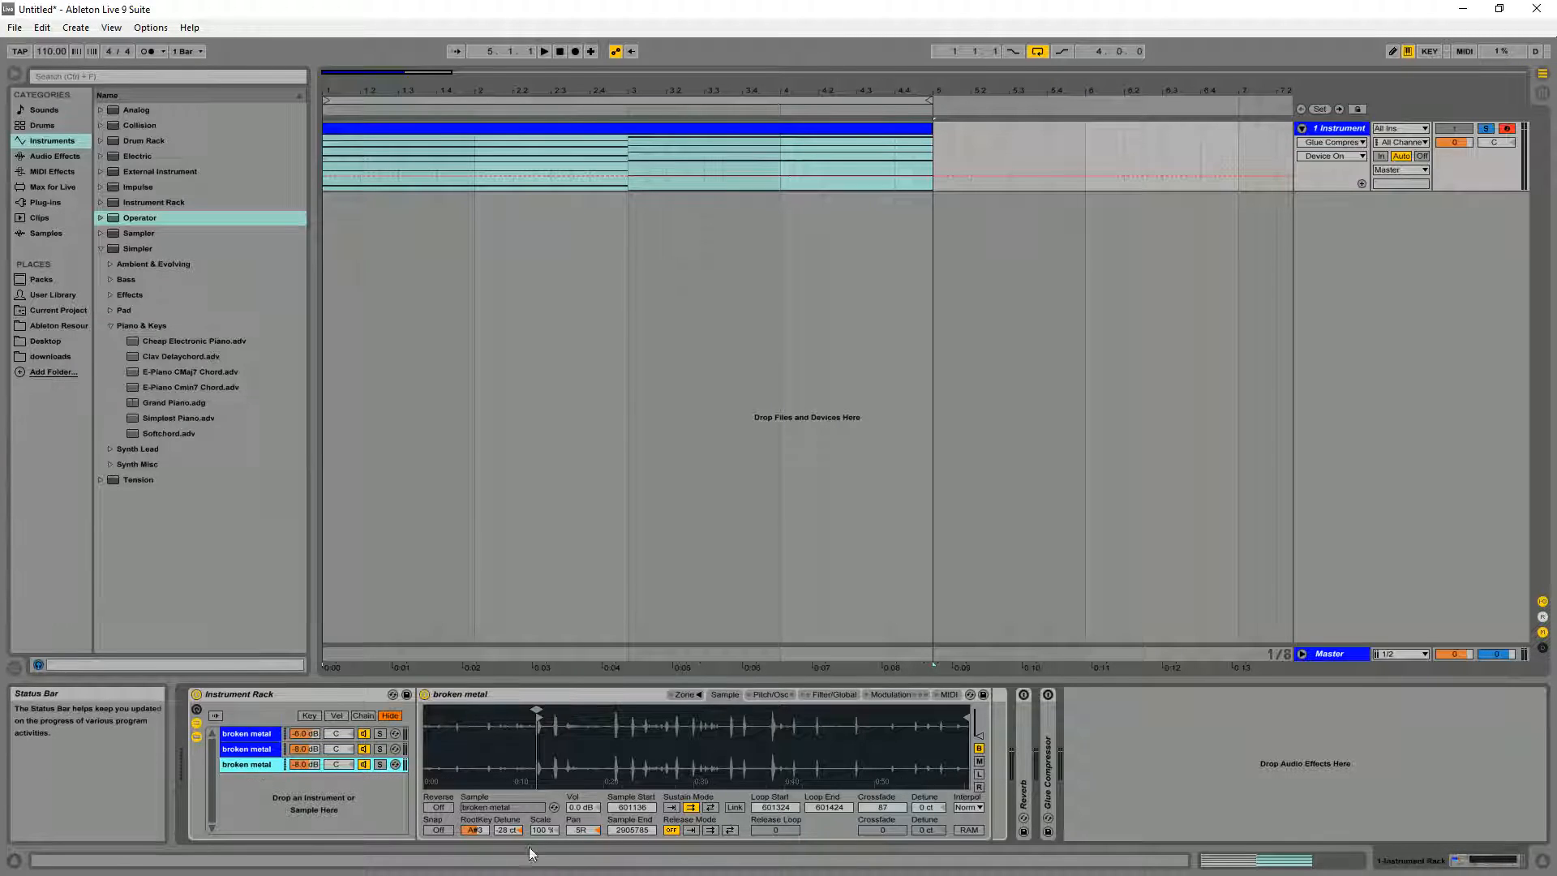
pyautogui.click(258, 748)
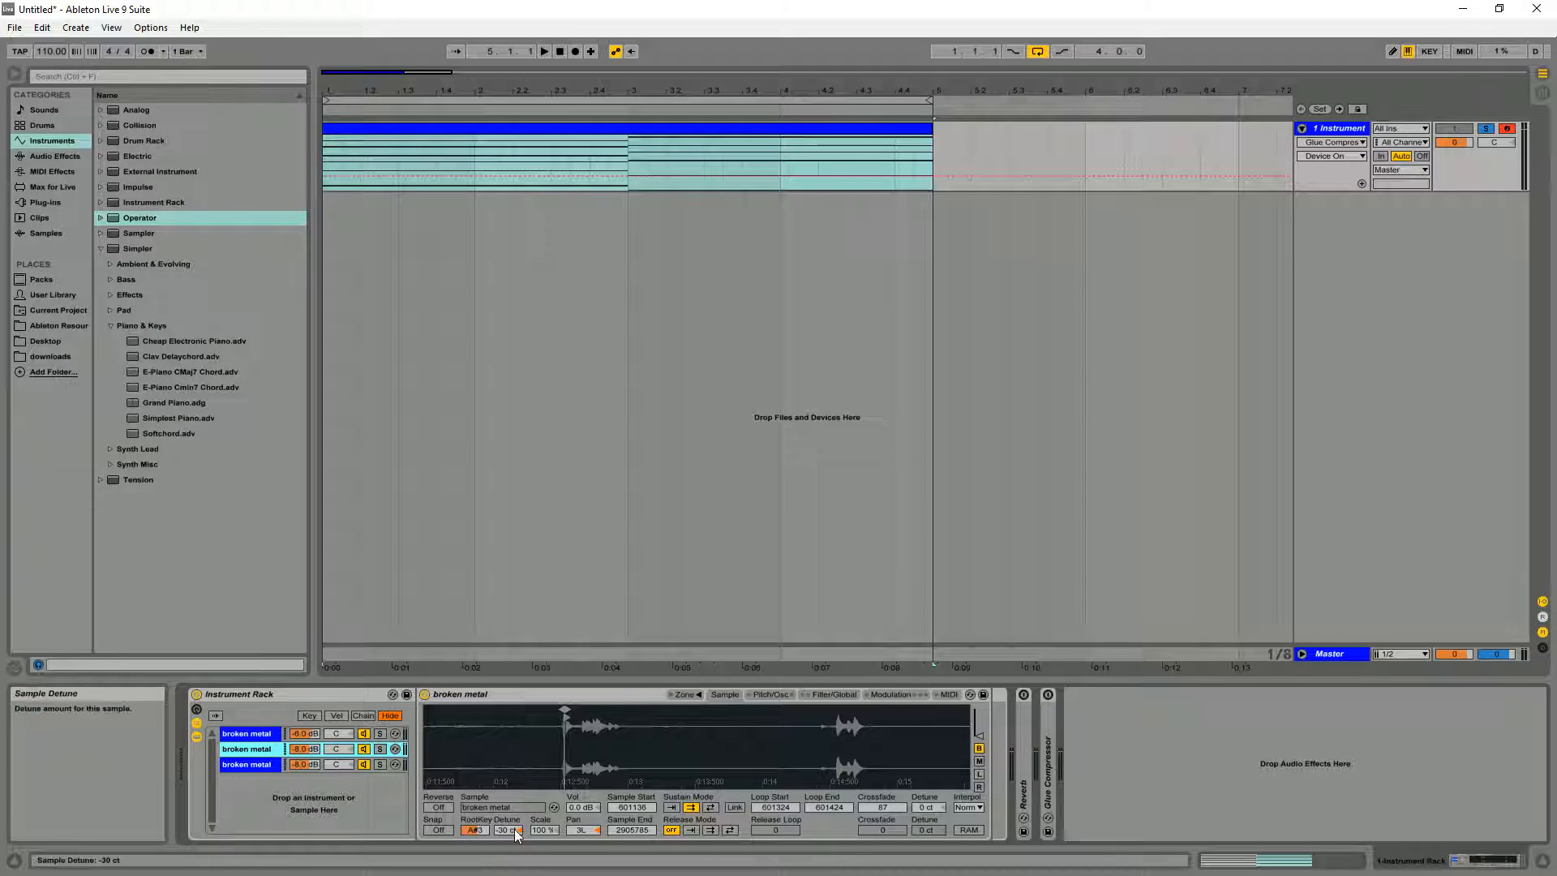
pyautogui.click(297, 765)
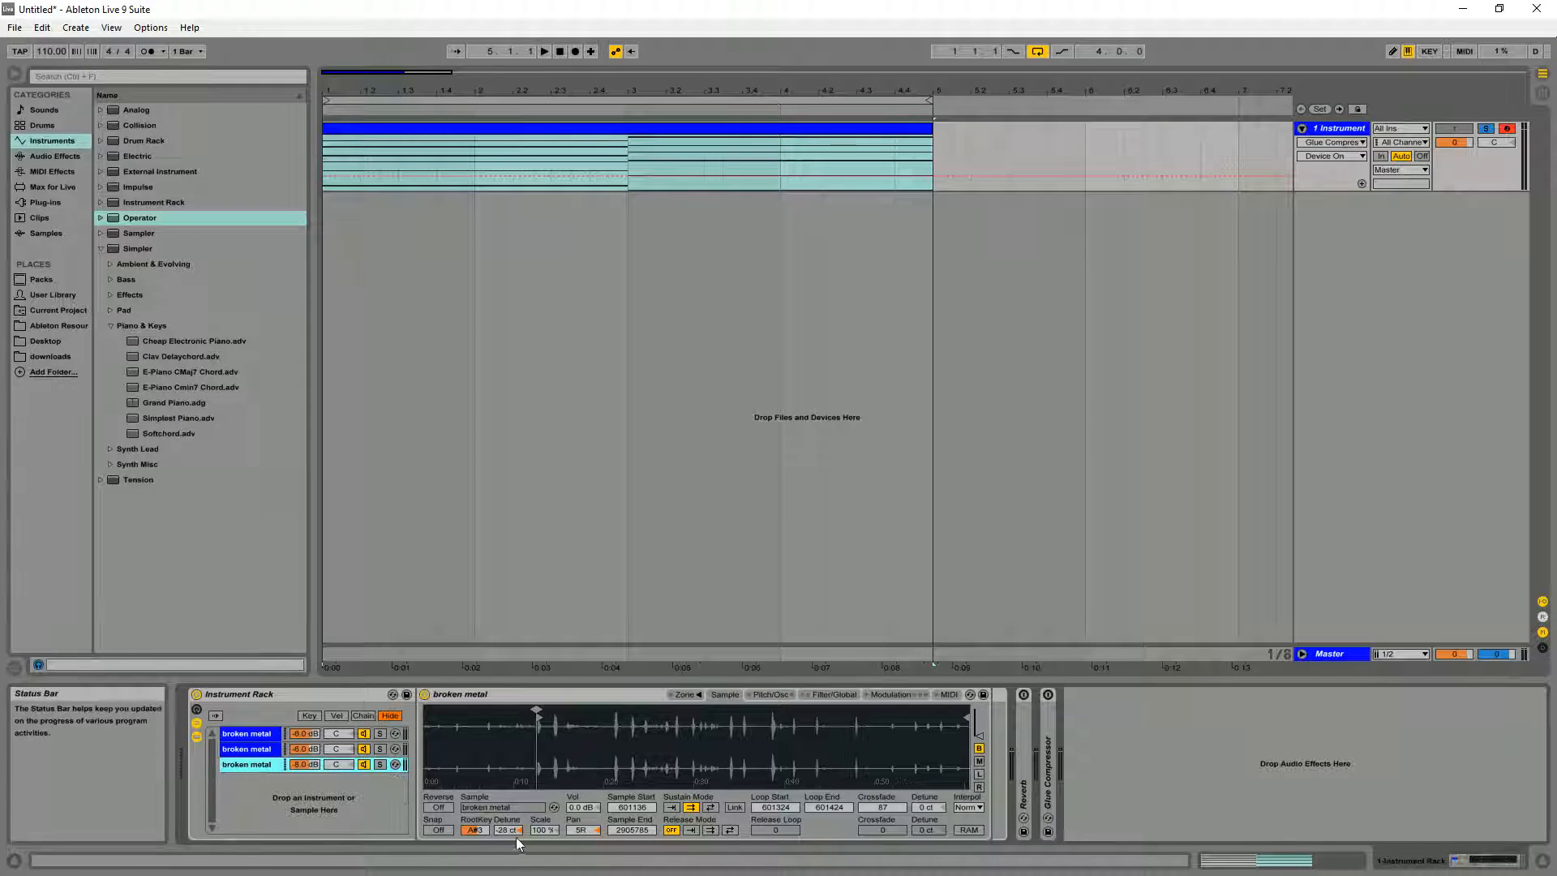
pyautogui.click(252, 748)
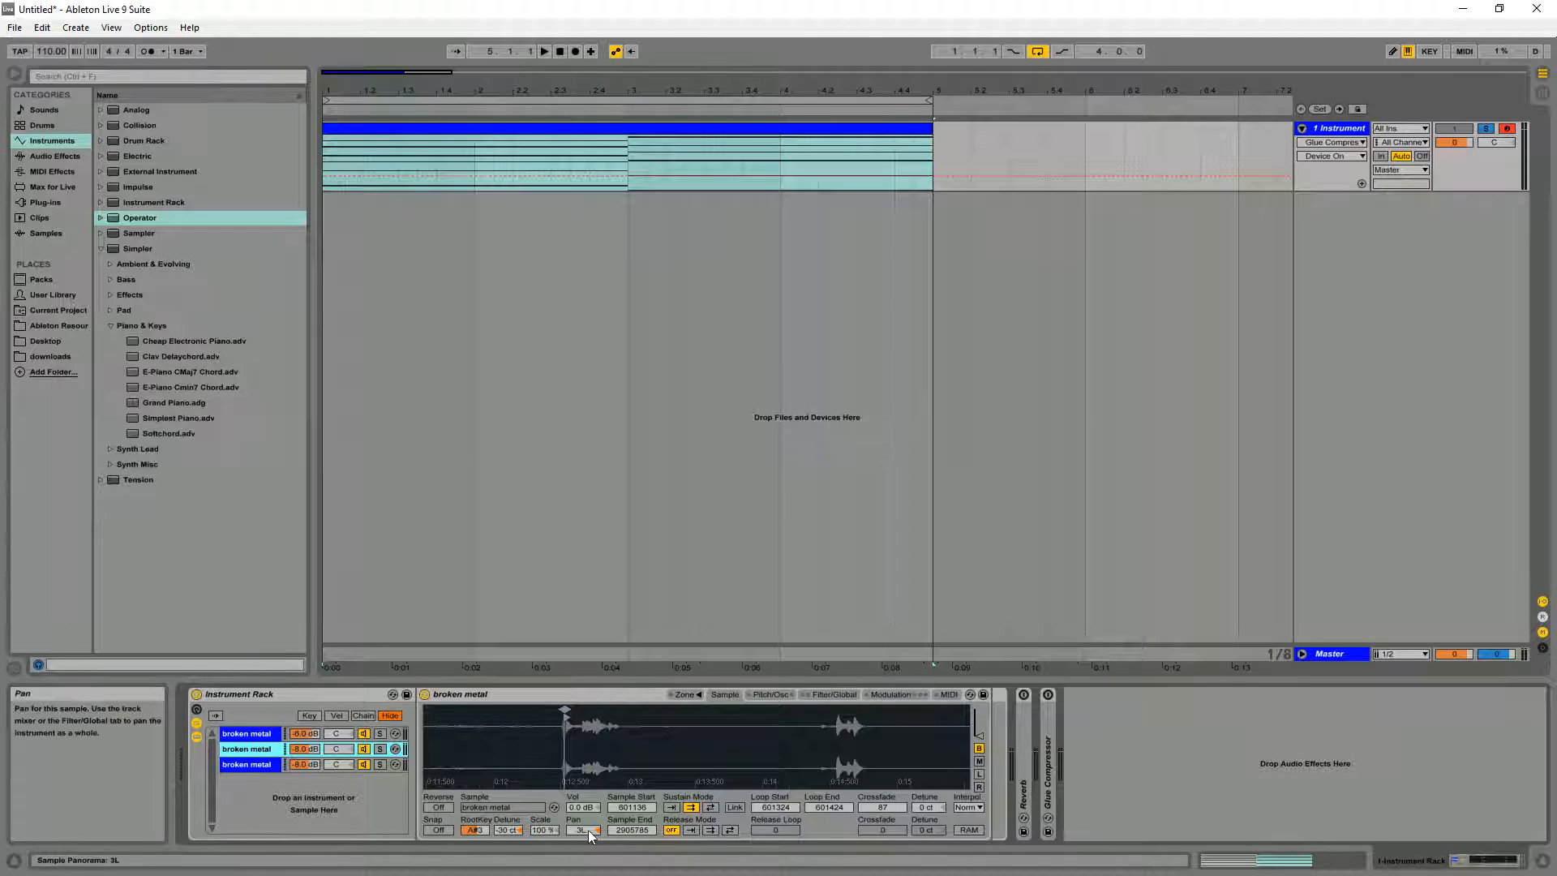
pyautogui.click(295, 765)
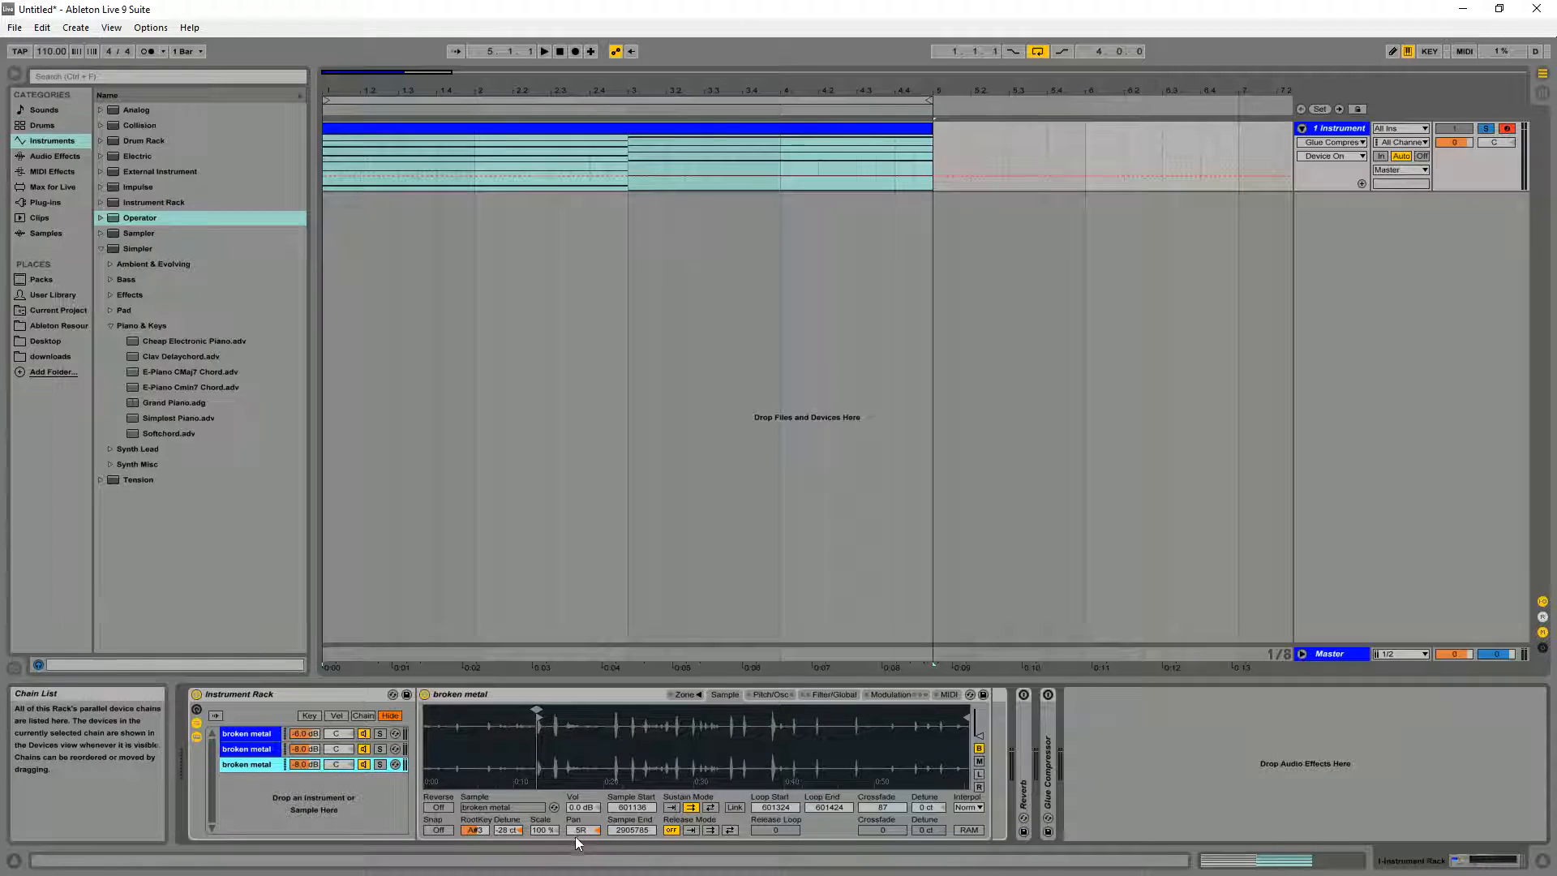
# Review the broken metal Sampler's Pitch/Osc, Filter/Global, Modulation and MIDI settings, checking the chains in the rack
pyautogui.click(247, 735)
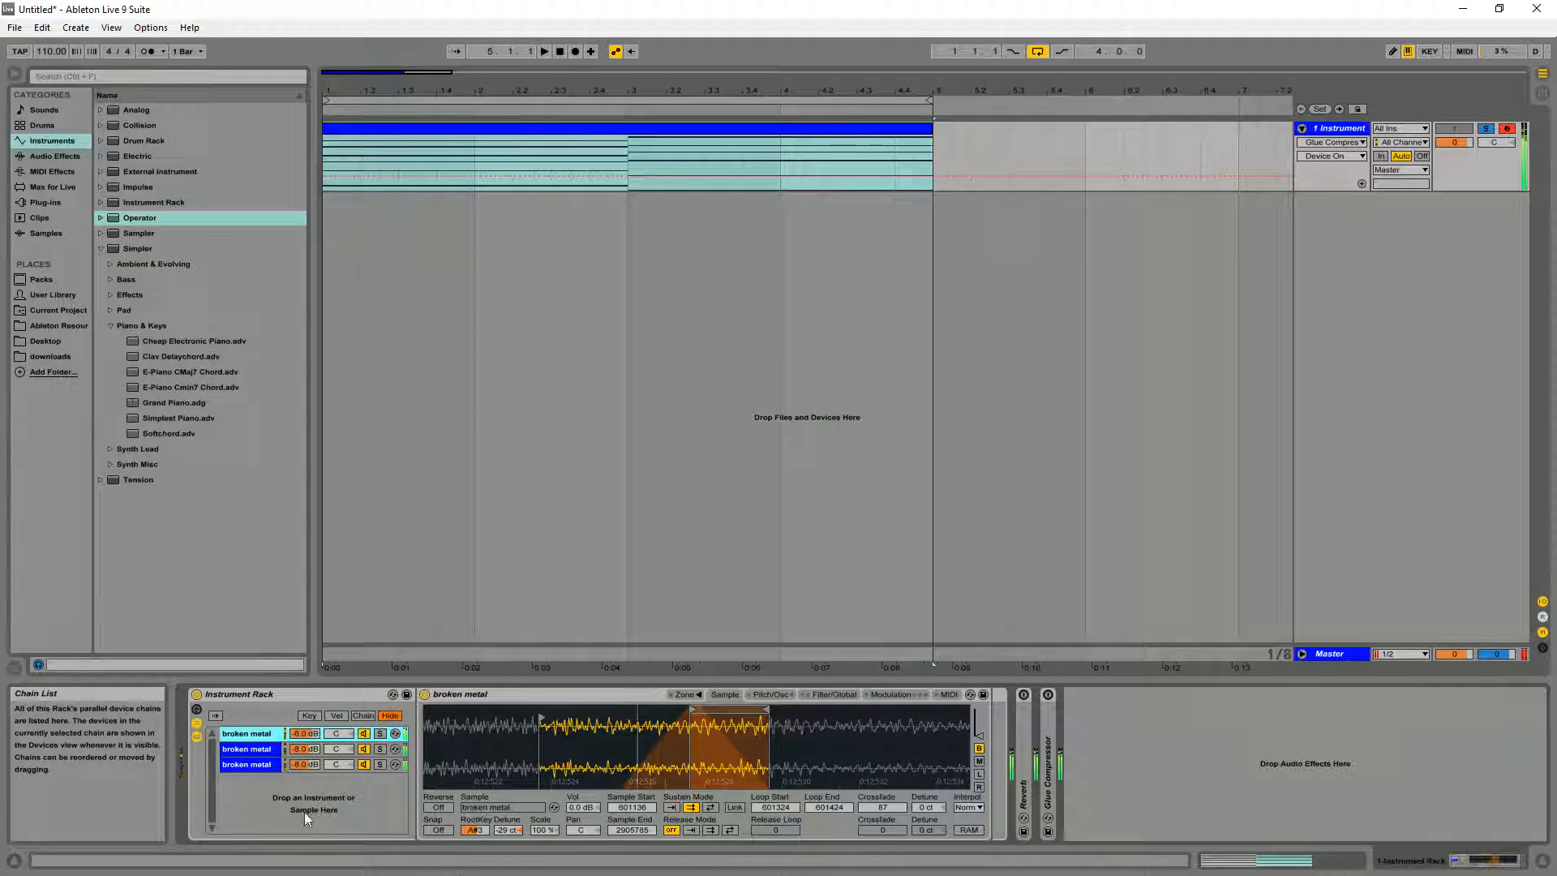
pyautogui.click(769, 695)
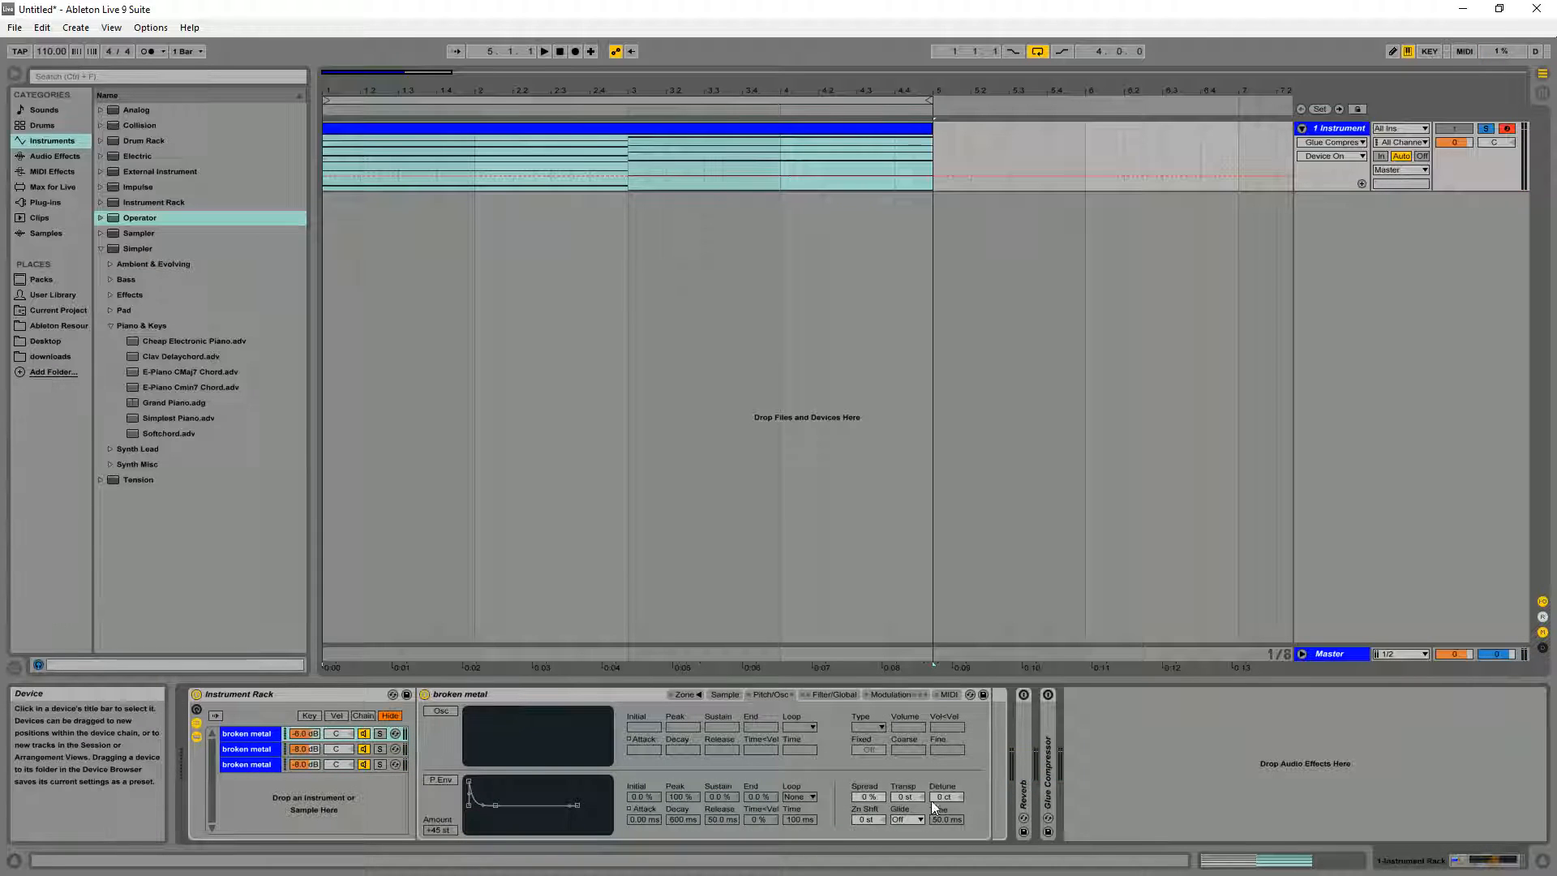
pyautogui.click(264, 749)
pyautogui.click(260, 766)
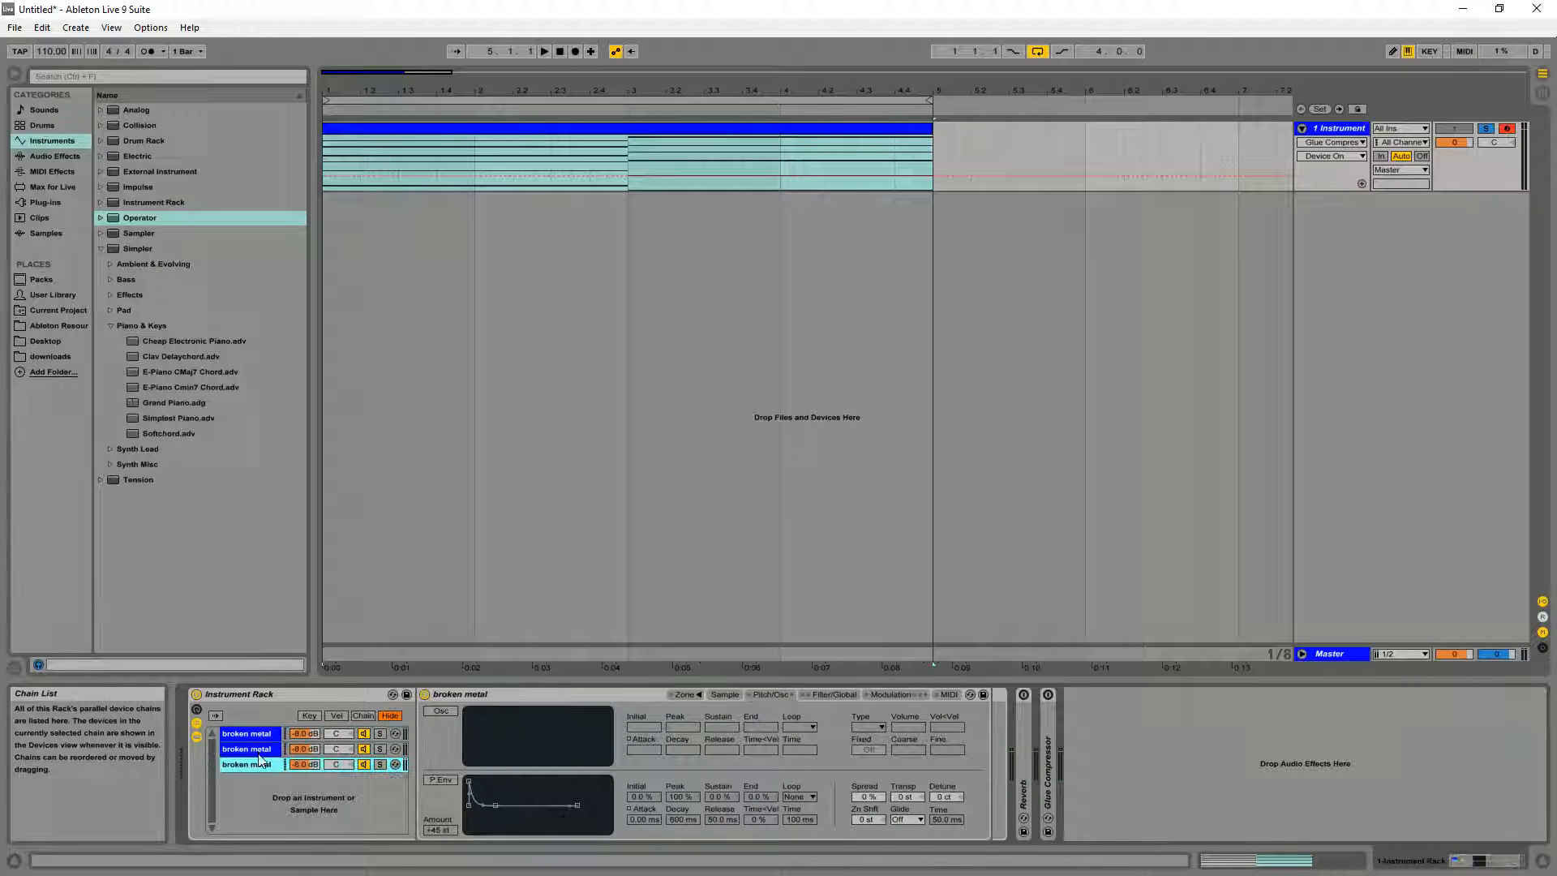
pyautogui.click(725, 695)
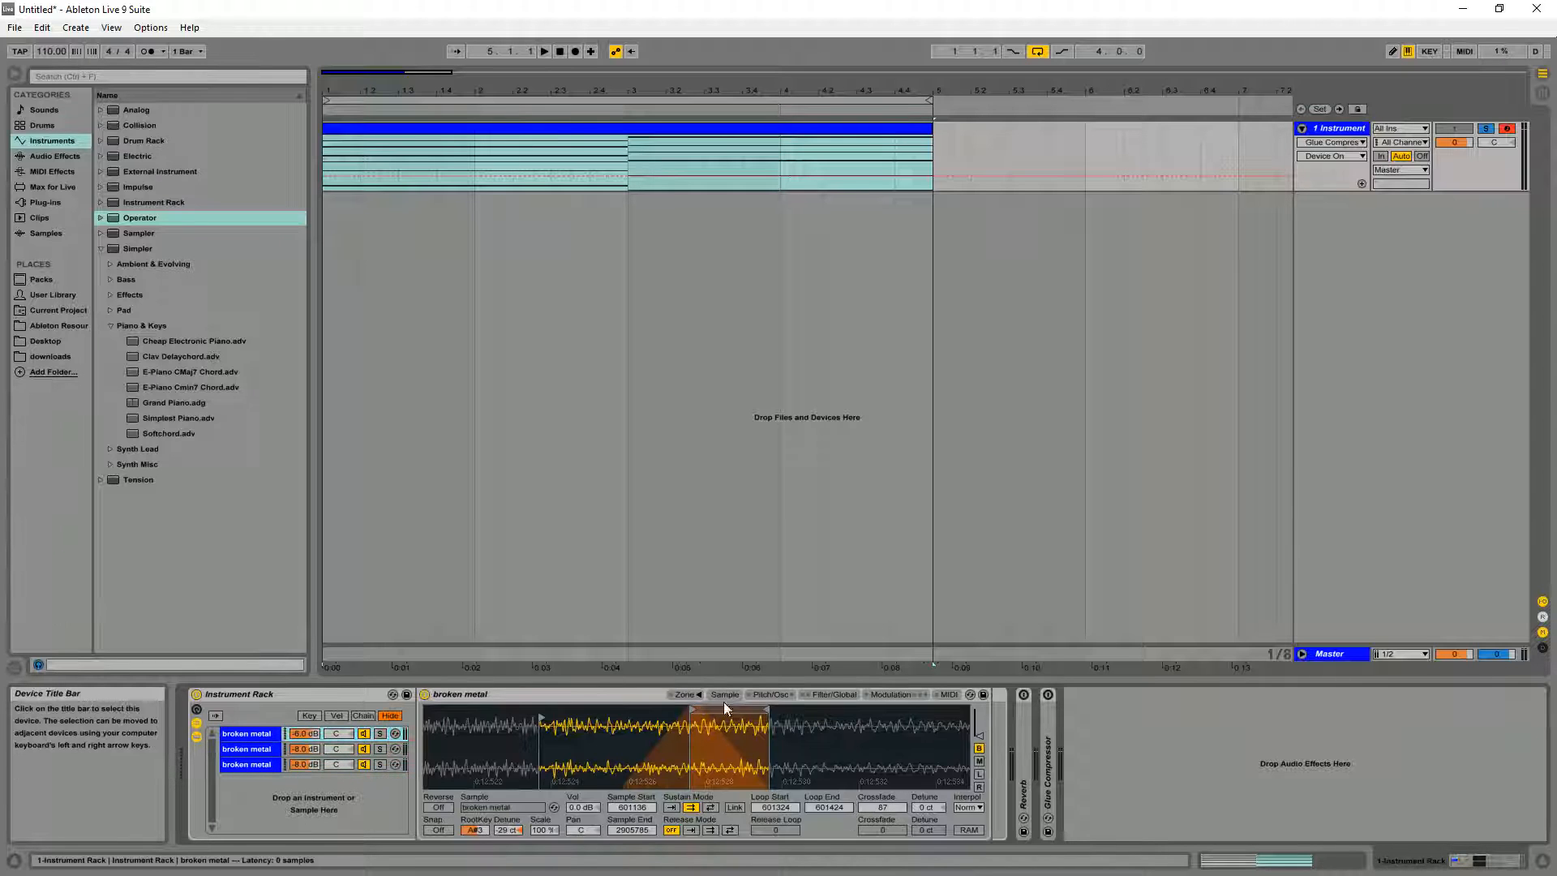
pyautogui.click(836, 694)
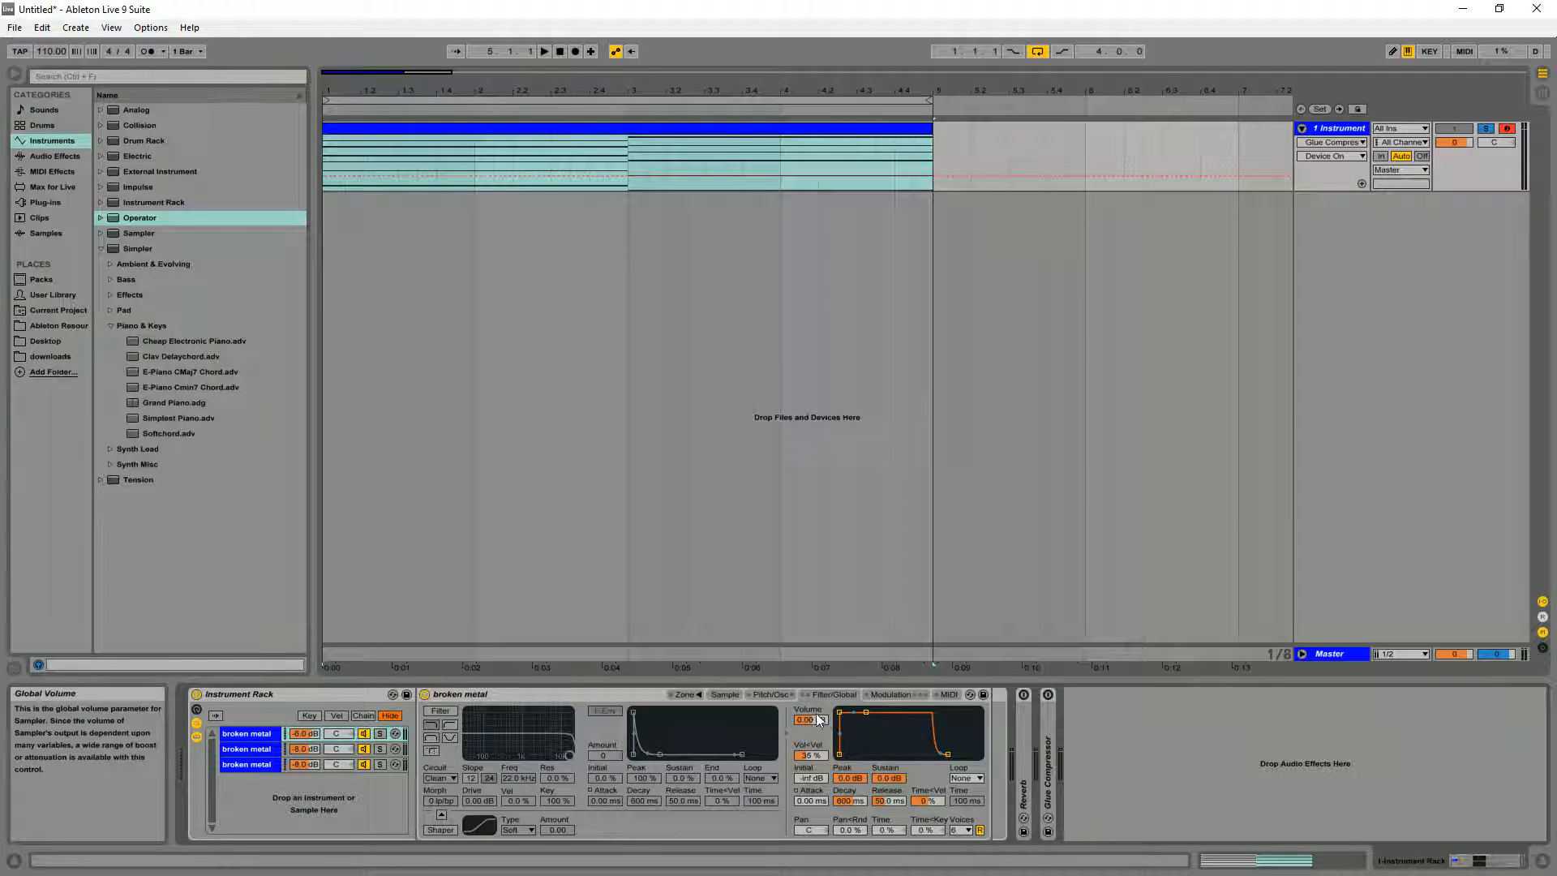
pyautogui.click(892, 694)
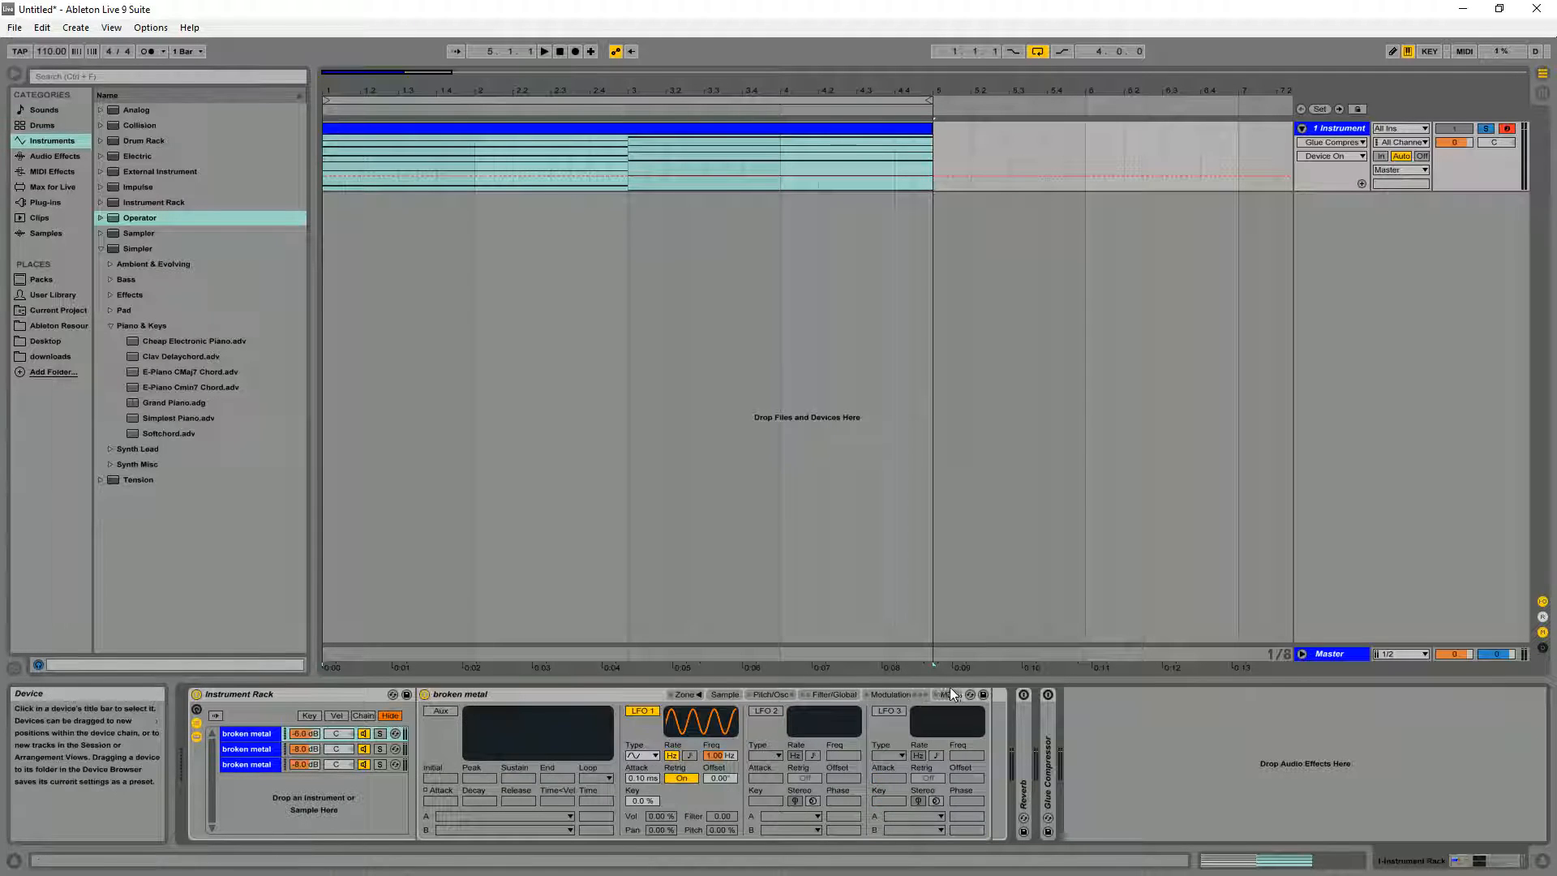
pyautogui.click(949, 694)
pyautogui.click(896, 696)
# Unfold and activate the Reverb after the Instrument Rack, keeping its Quality at Eco
pyautogui.doubleClick(1022, 768)
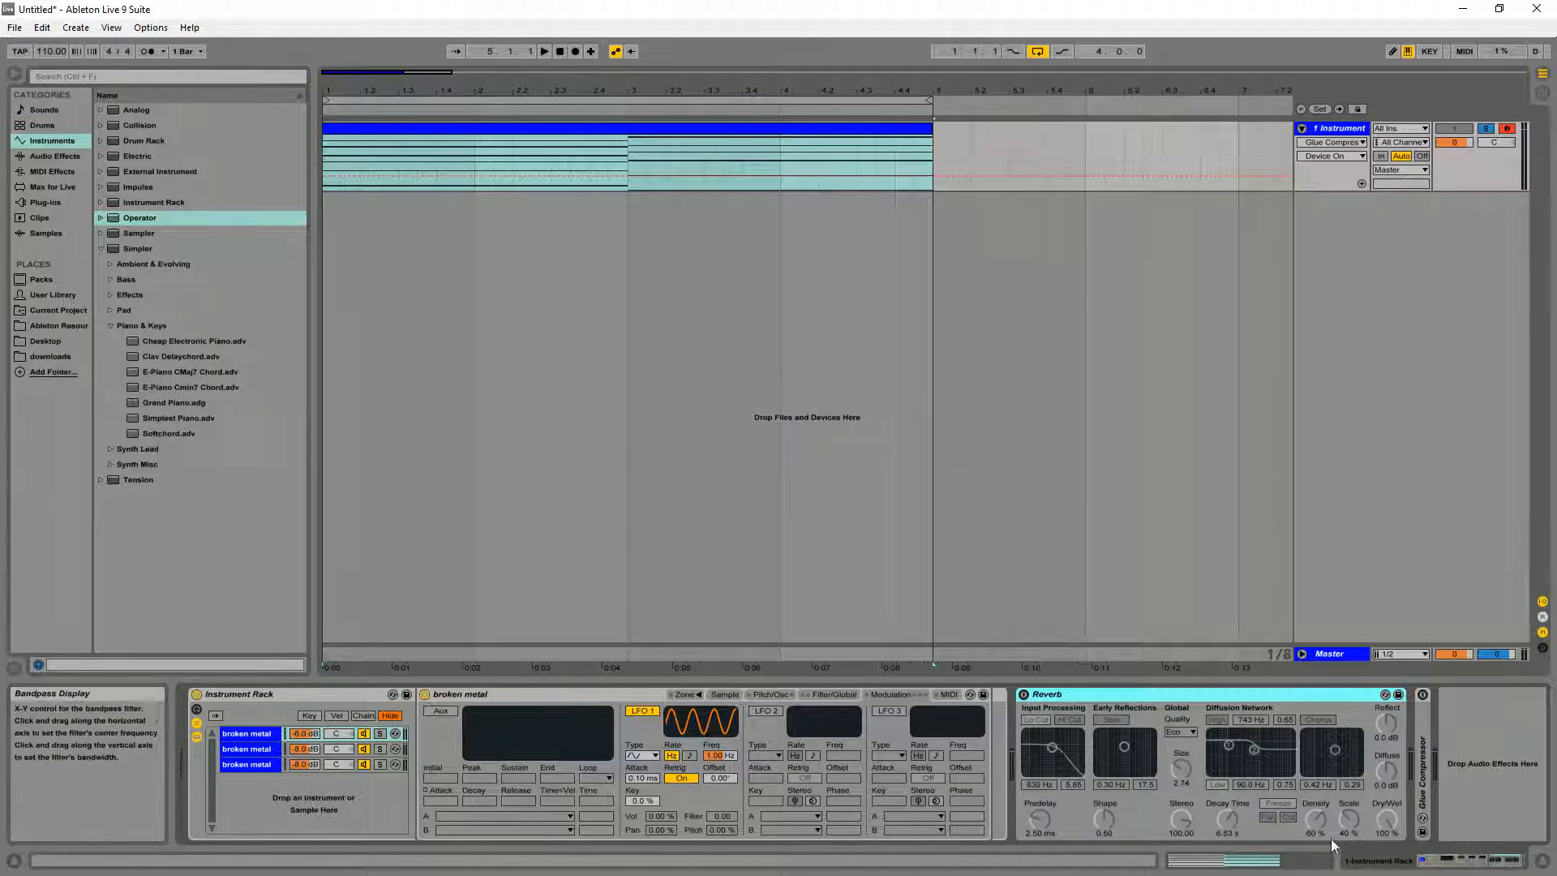
pyautogui.click(1024, 695)
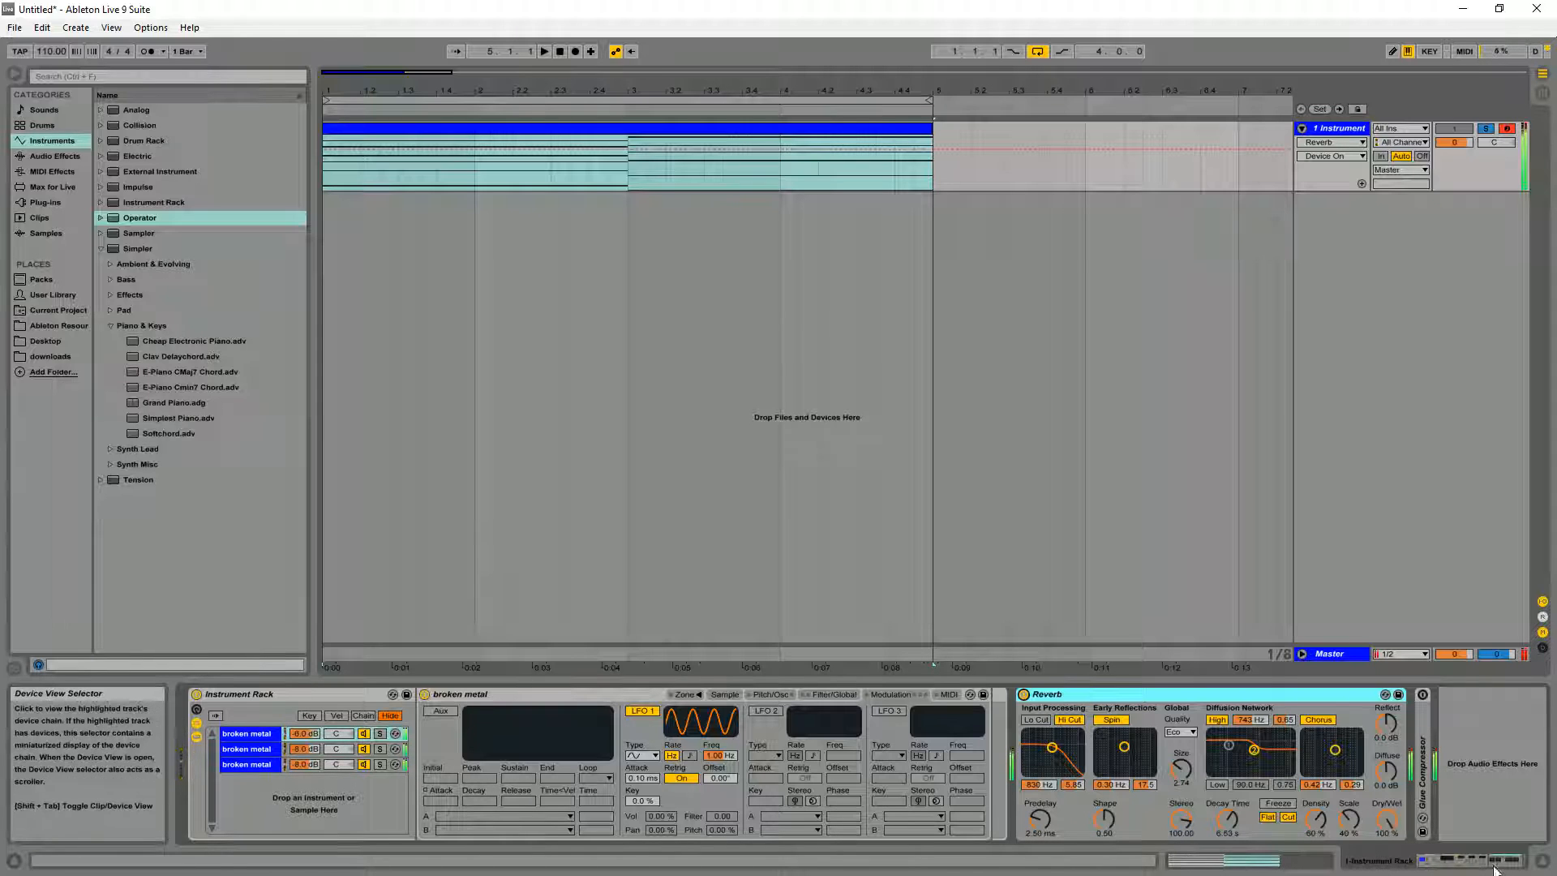
pyautogui.click(1182, 732)
pyautogui.click(1183, 742)
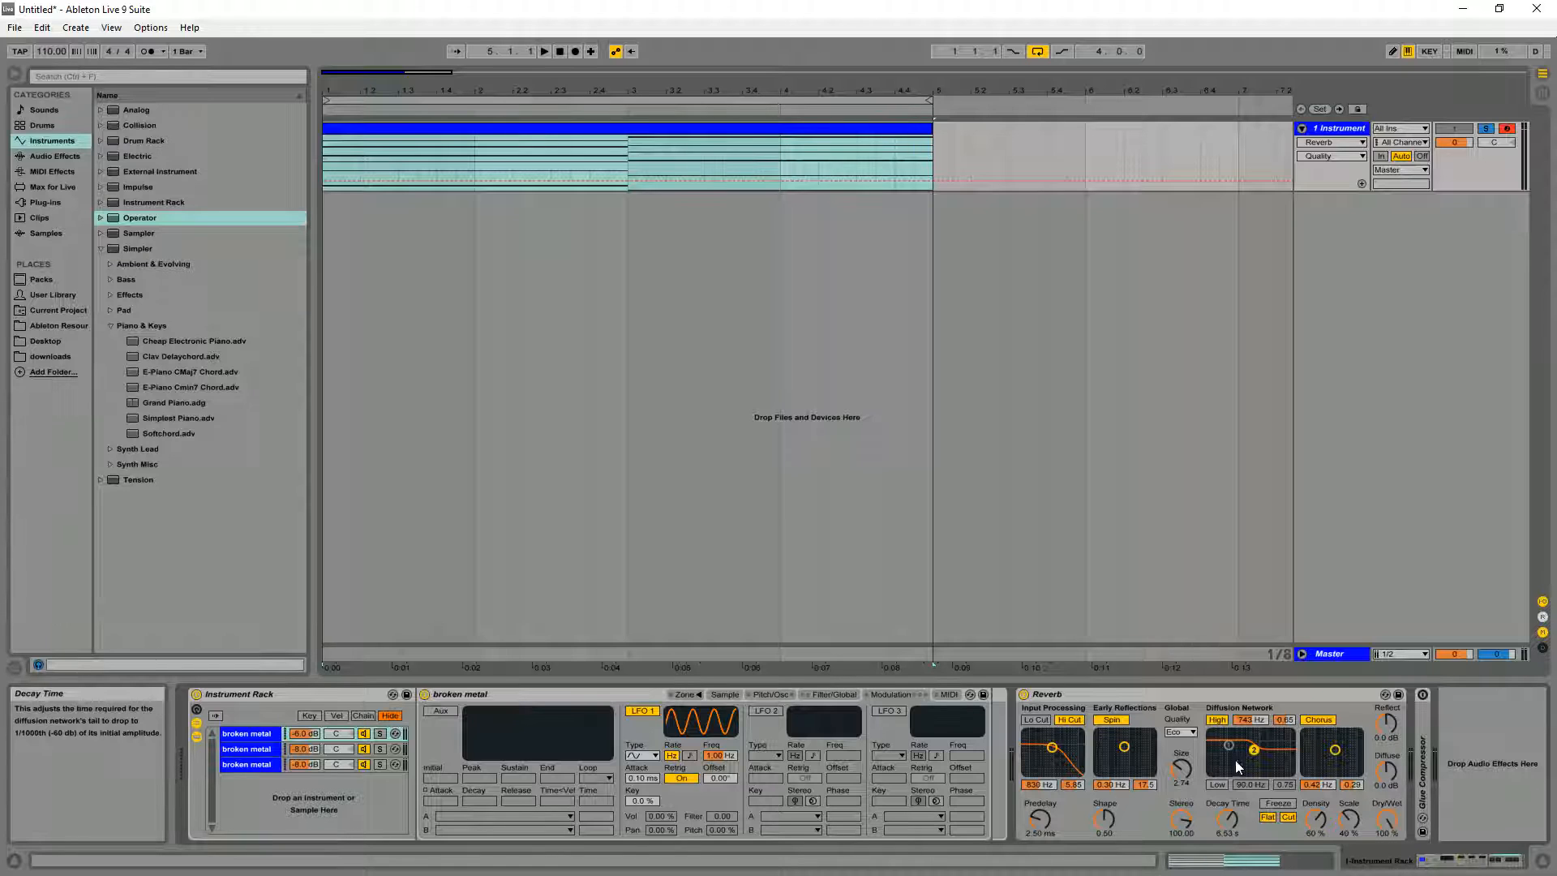
# Try a very small room size in the Reverb, then set the Size to about 2.91
pyautogui.moveTo(1187, 766); pyautogui.dragTo(1181, 834)
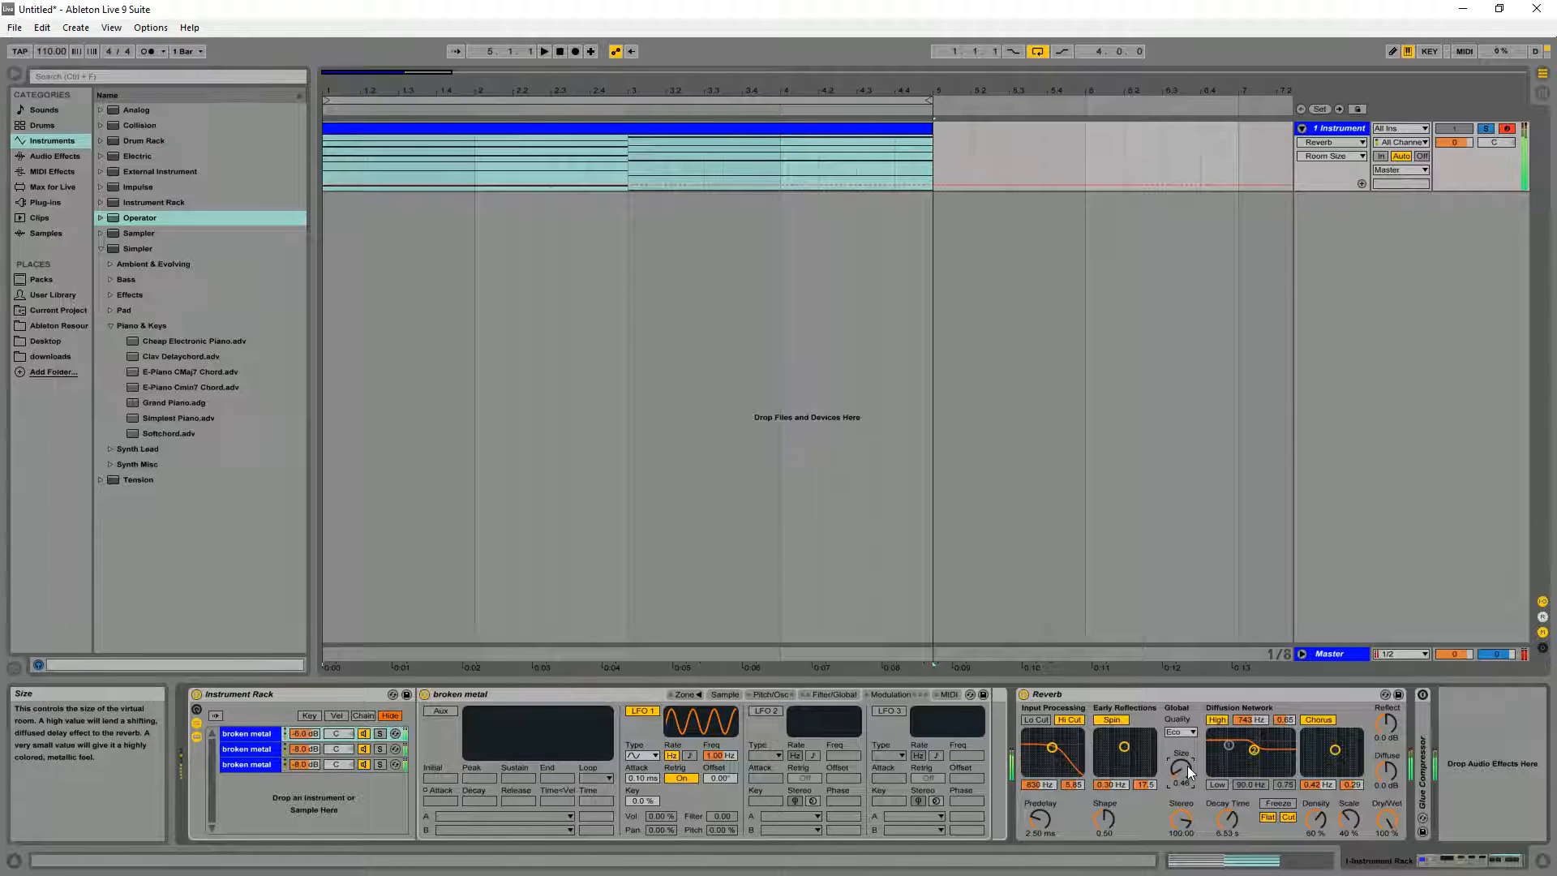
pyautogui.moveTo(1186, 772); pyautogui.dragTo(1185, 851)
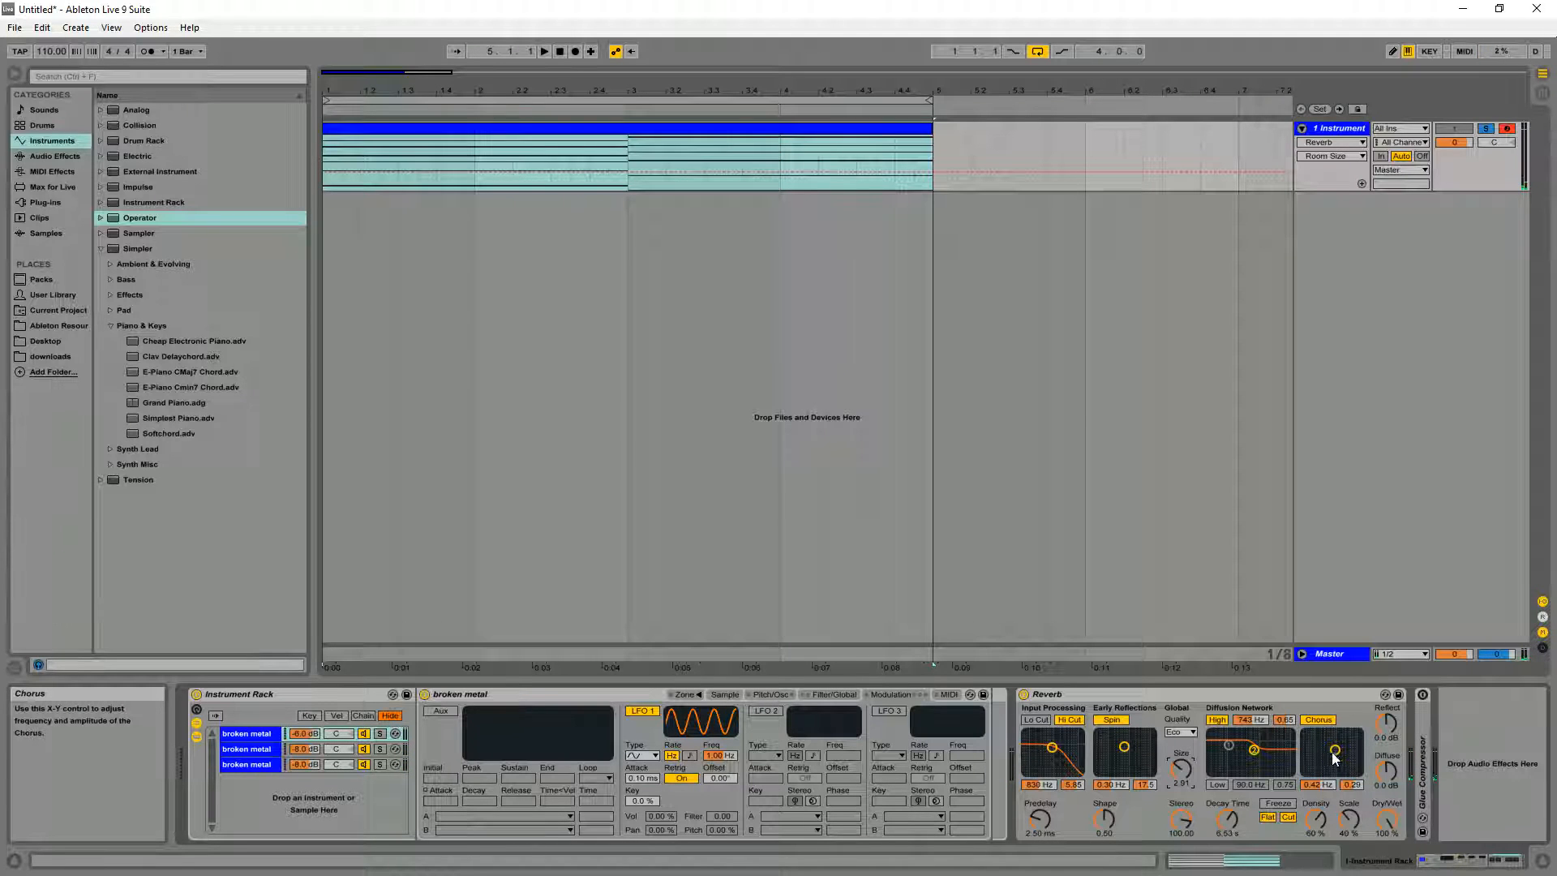
# Unfold the Glue Compressor at the end of the device chain and activate it
pyautogui.doubleClick(1426, 791)
pyautogui.click(1509, 860)
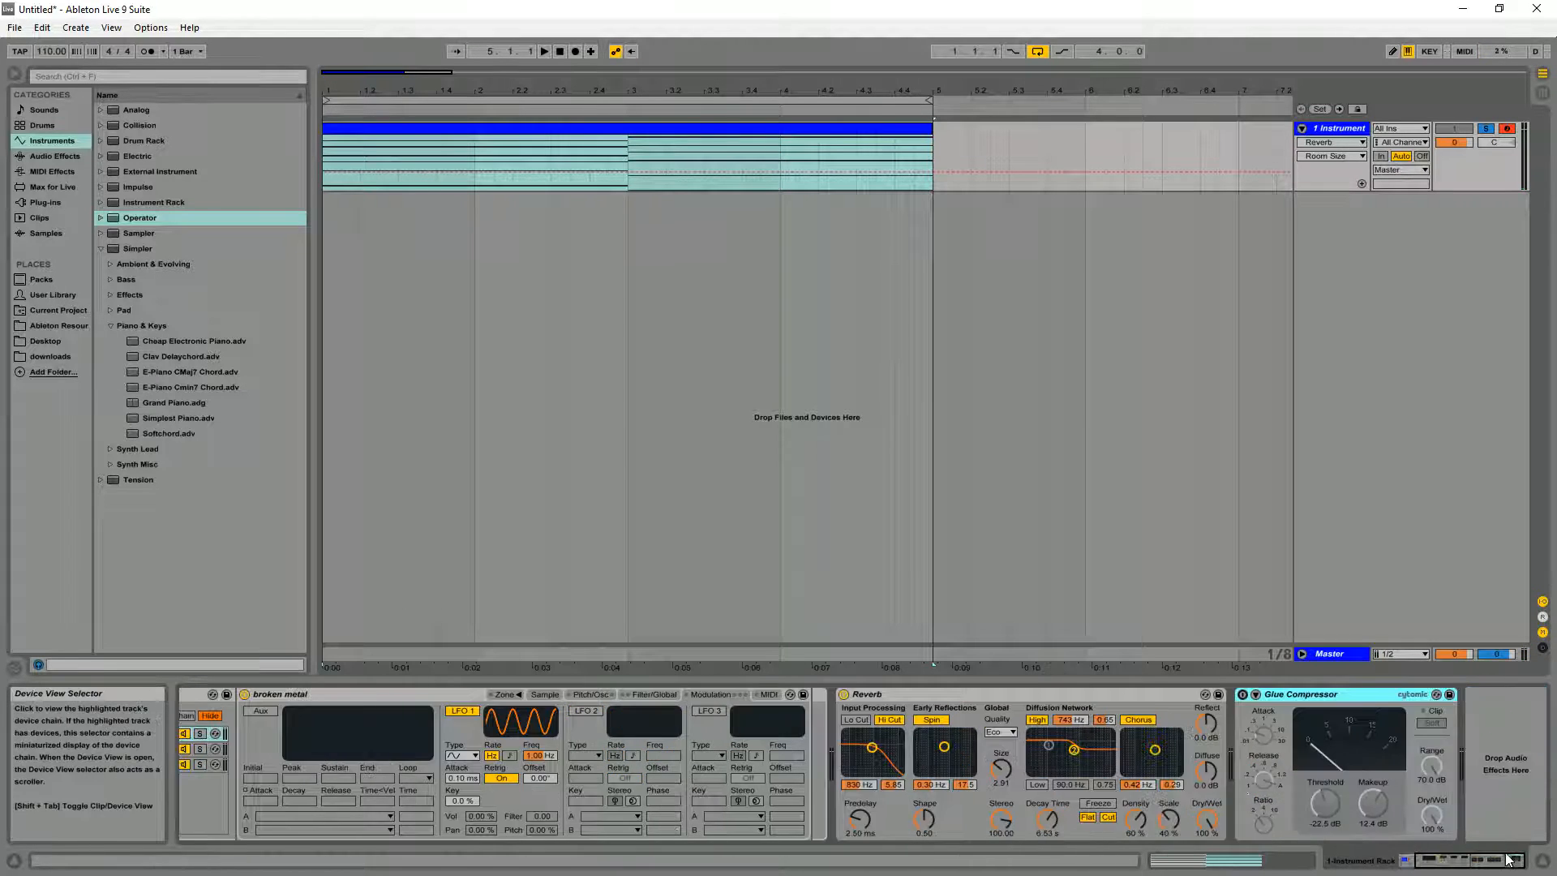
pyautogui.click(1242, 695)
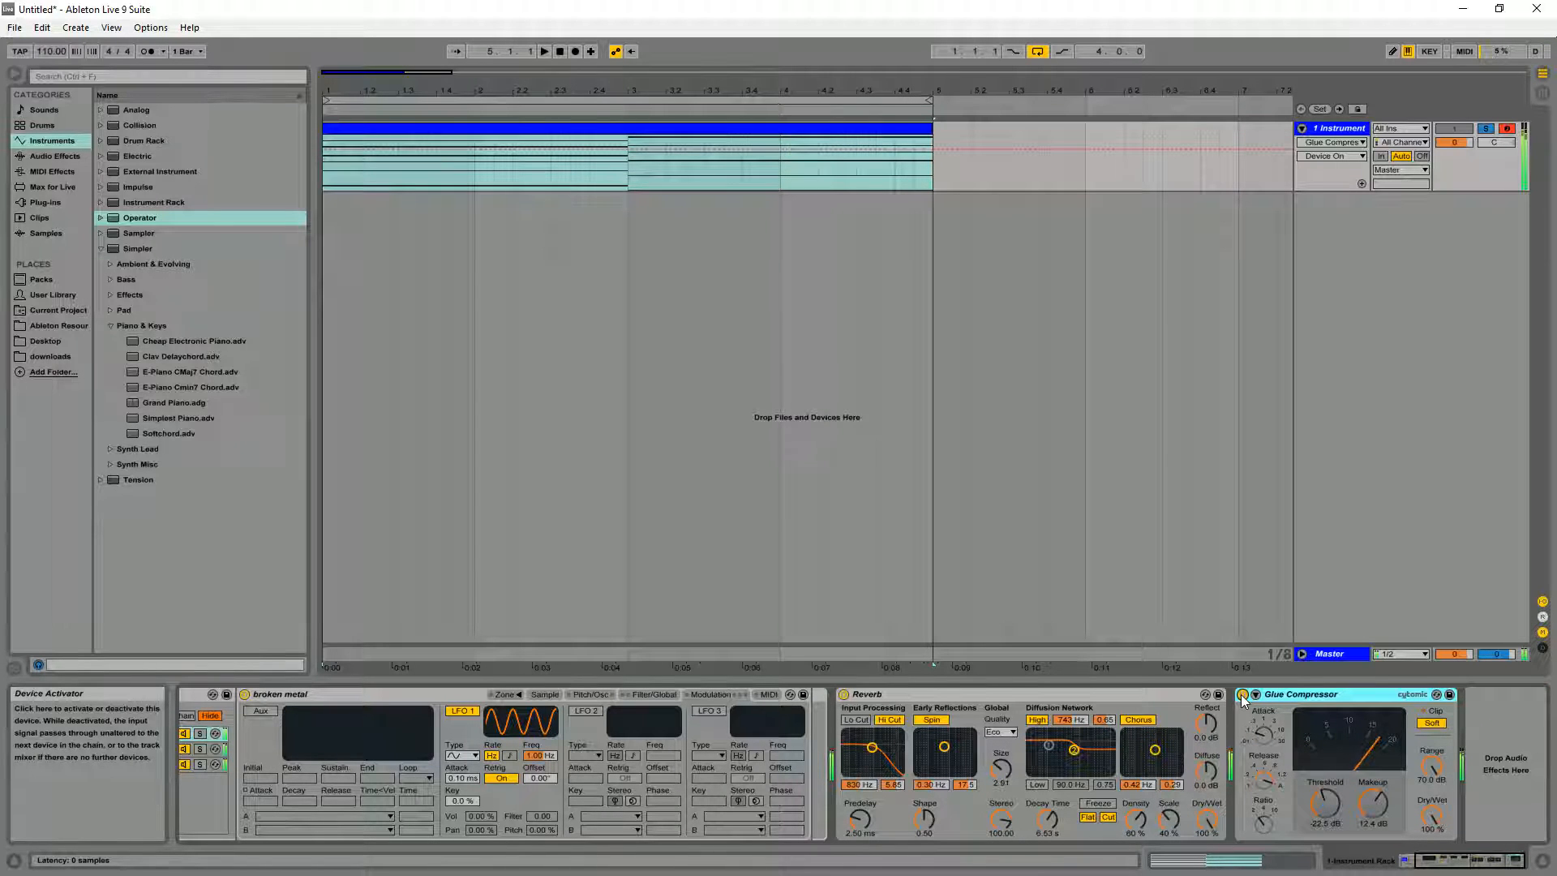
# Show the Sample settings of the first broken metal chain in the Instrument Rack and solo that chain
pyautogui.click(1415, 864)
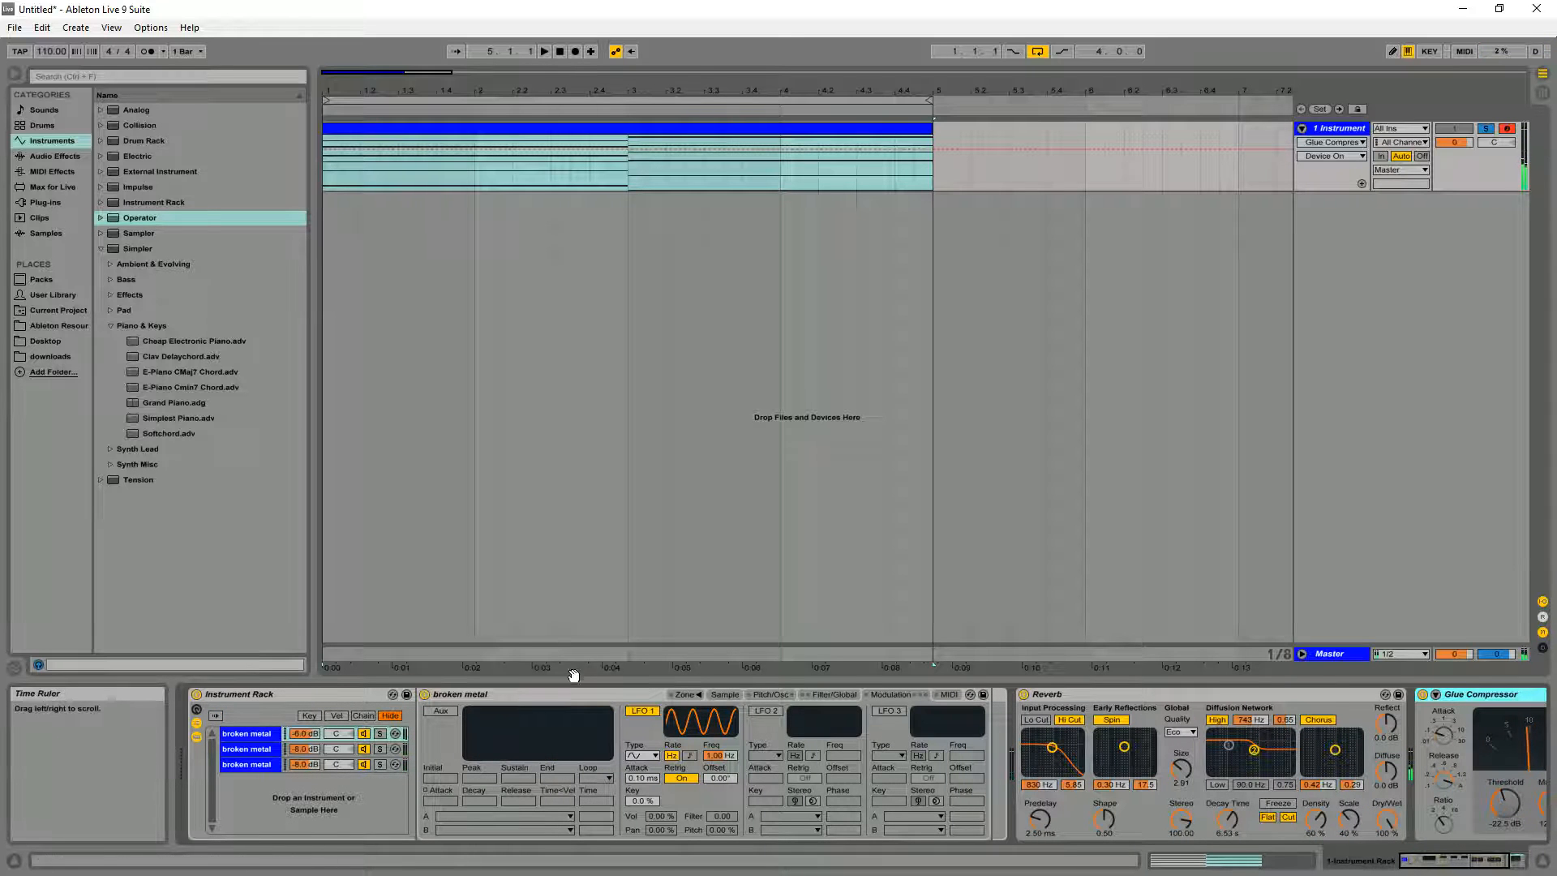
pyautogui.click(718, 694)
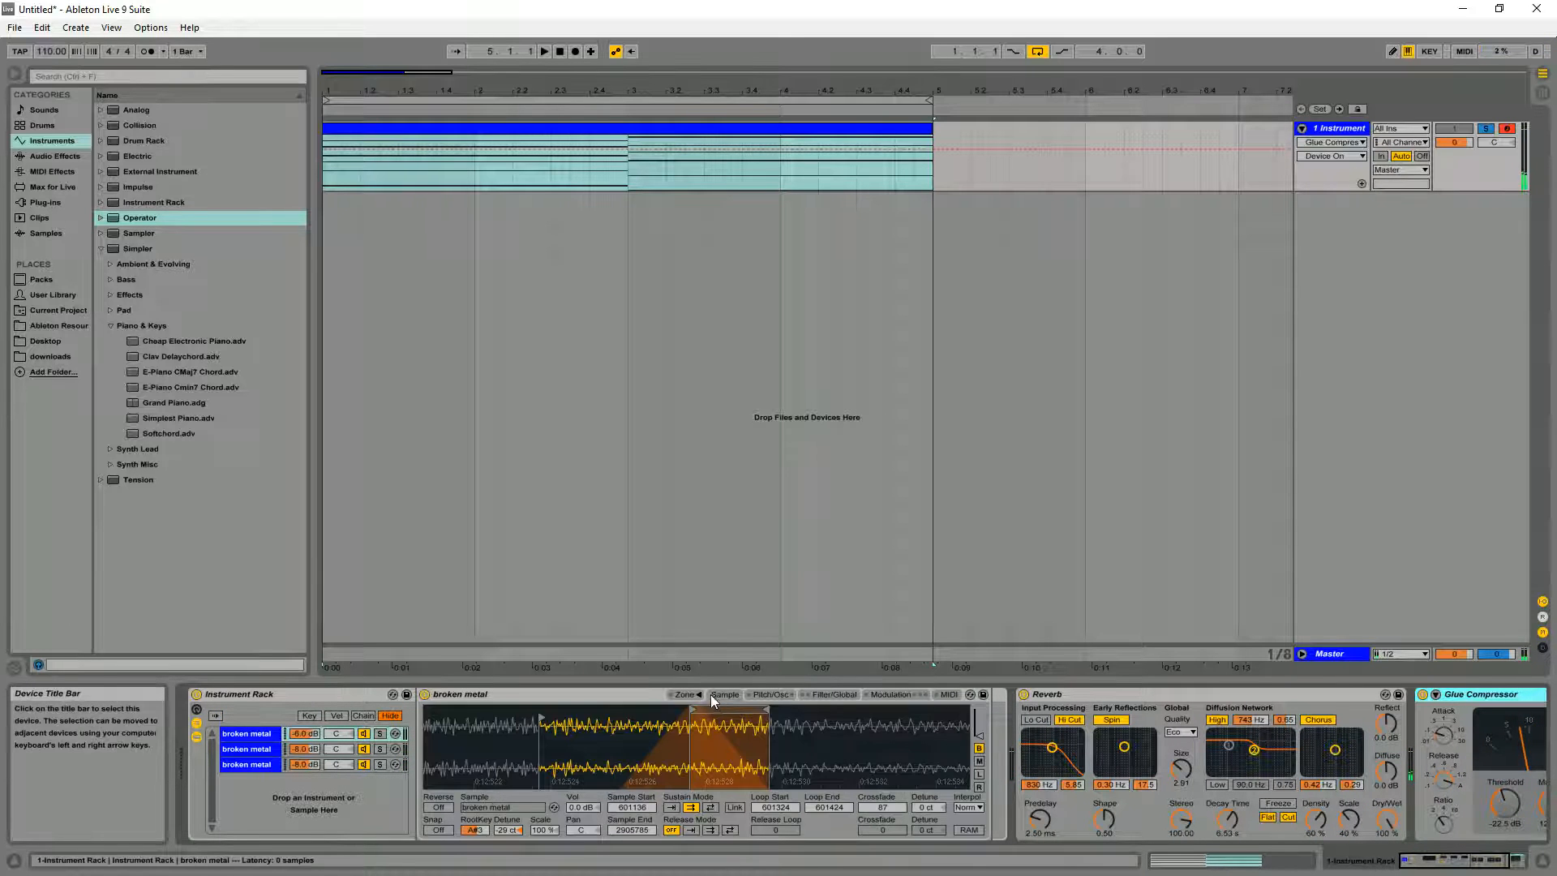
pyautogui.click(381, 735)
# Replace the soloed chain's sample with mud squelch 5.WAV from the field recordings folder in the Ableton Resources place
pyautogui.click(60, 327)
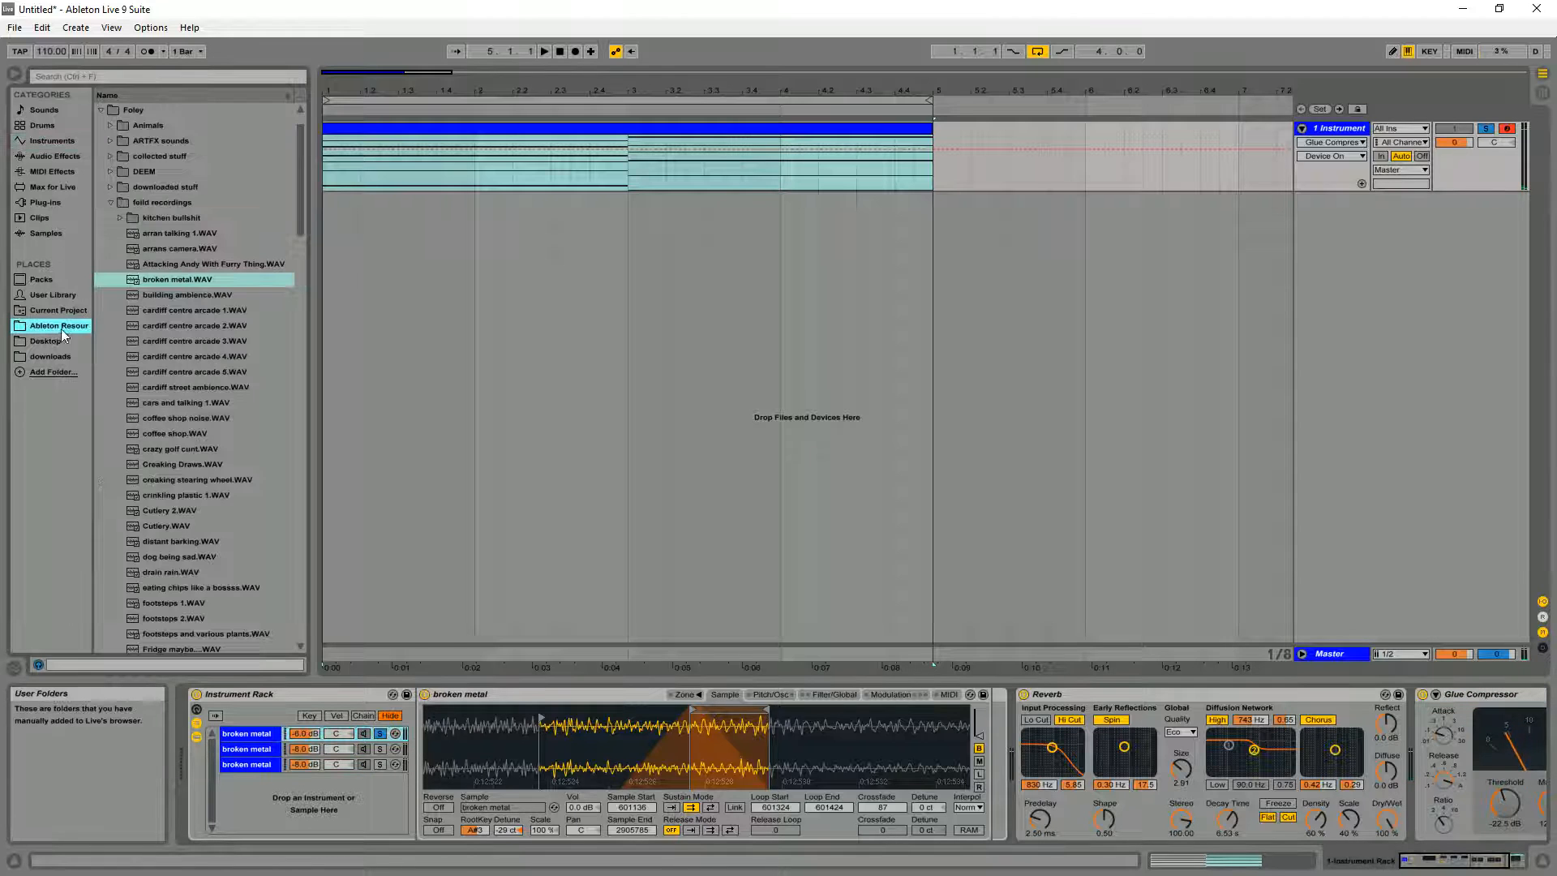
pyautogui.scroll(-2, 167, 320)
pyautogui.scroll(-3, 230, 341)
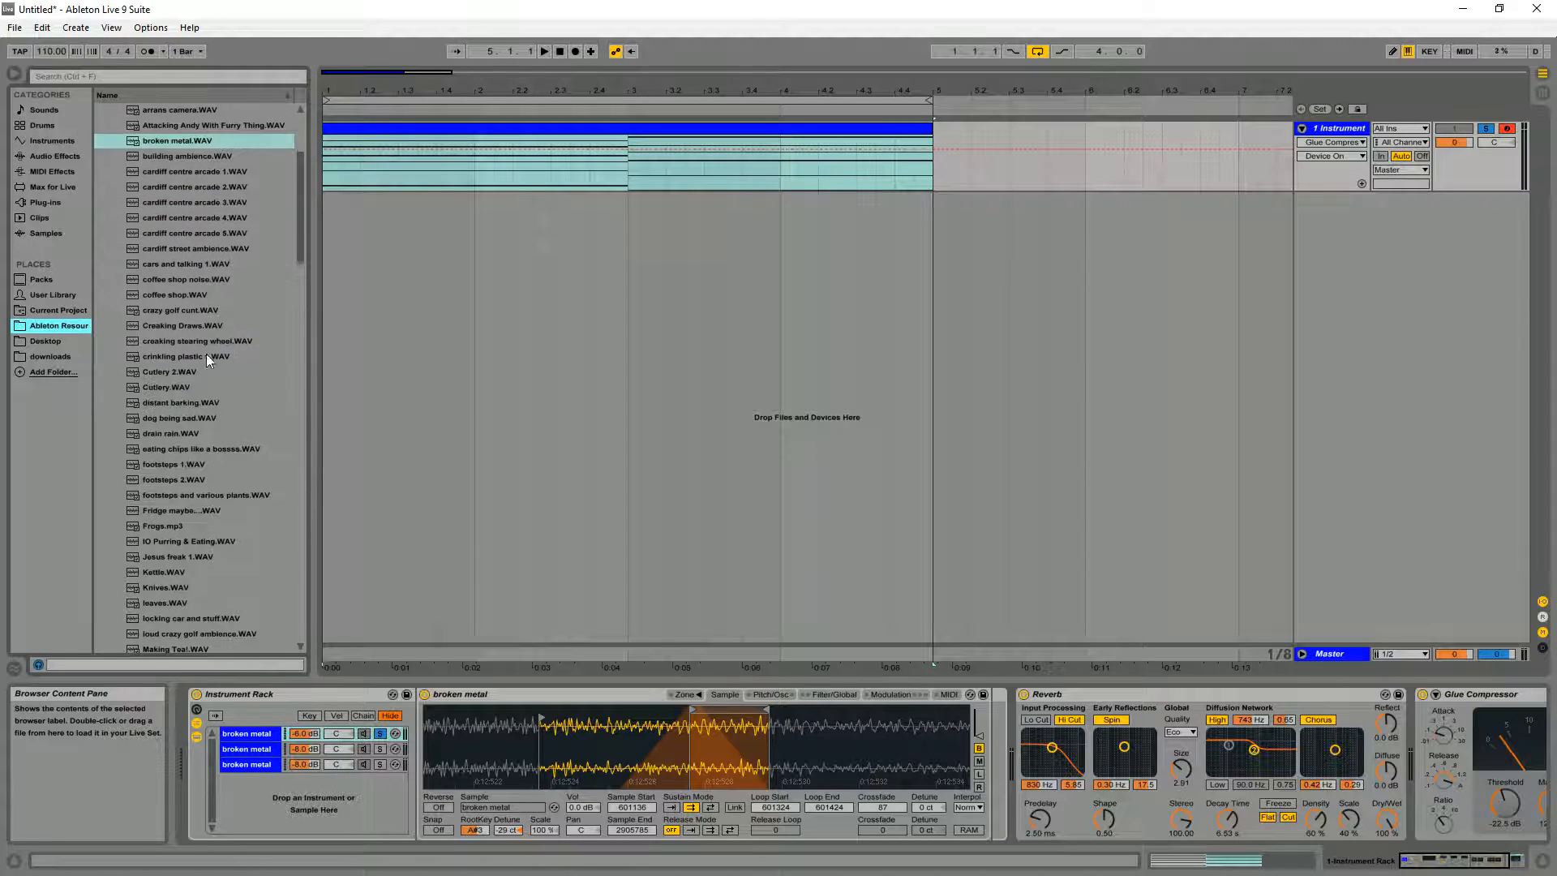
pyautogui.scroll(-1, 213, 398)
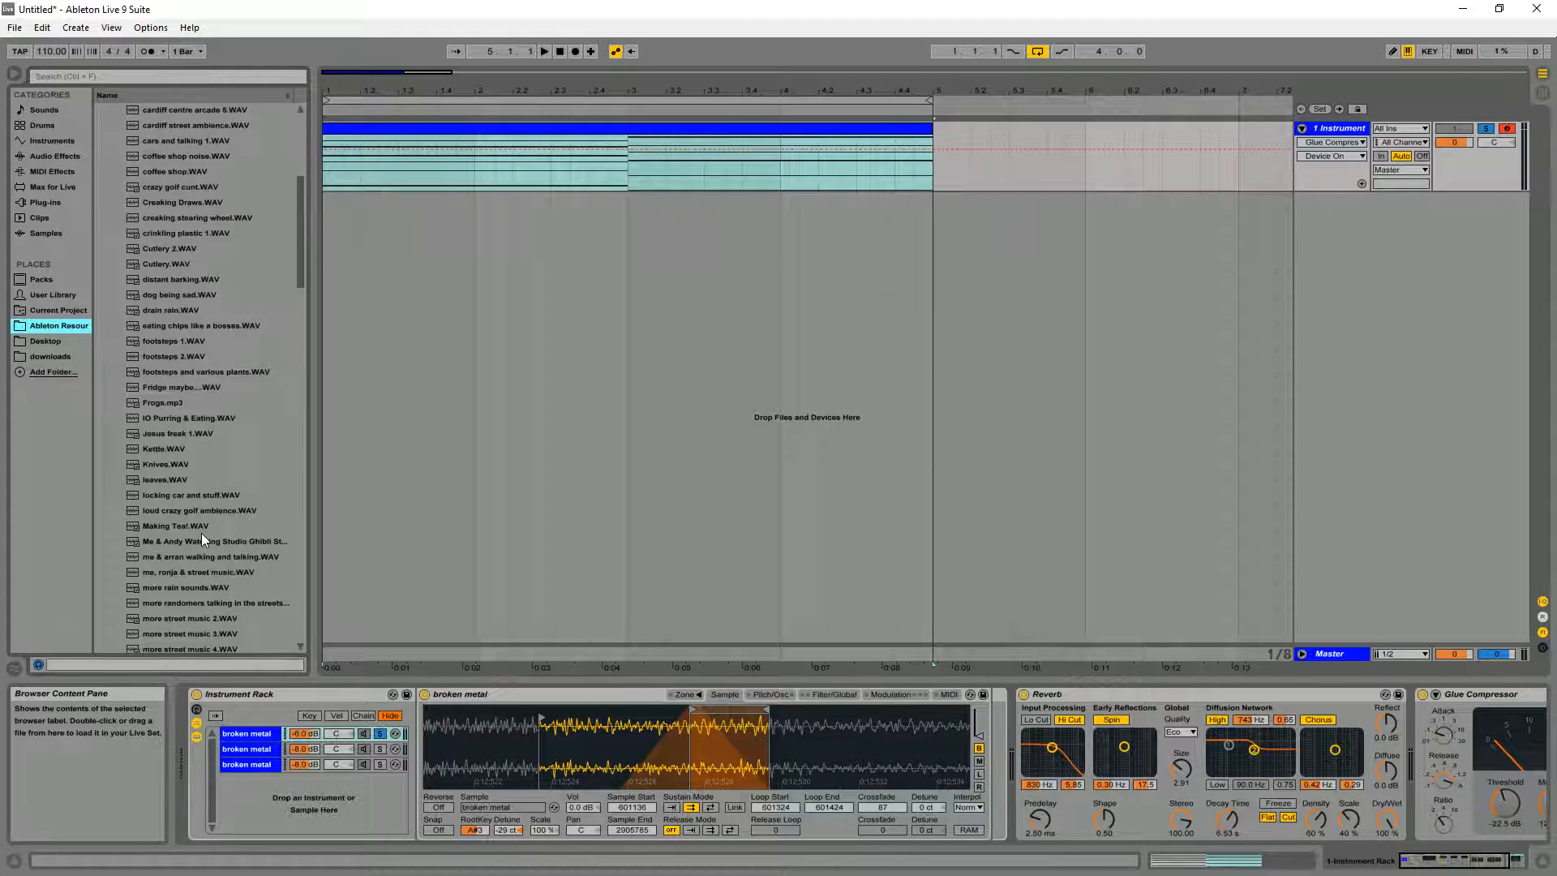
pyautogui.scroll(-5, 202, 531)
pyautogui.scroll(-2, 202, 533)
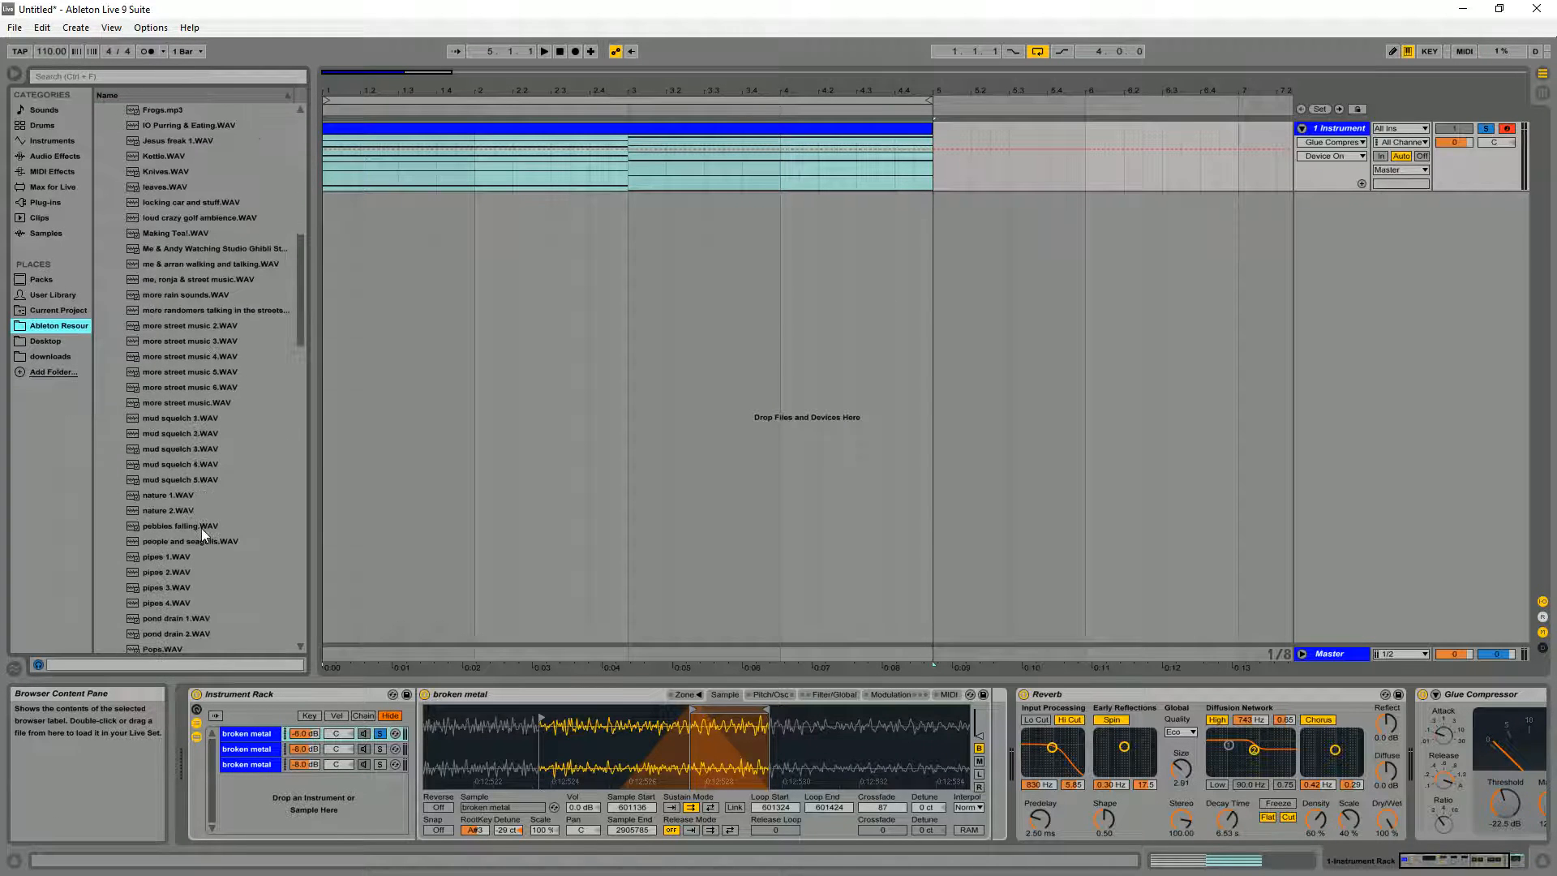
pyautogui.moveTo(474, 663); pyautogui.dragTo(649, 742)
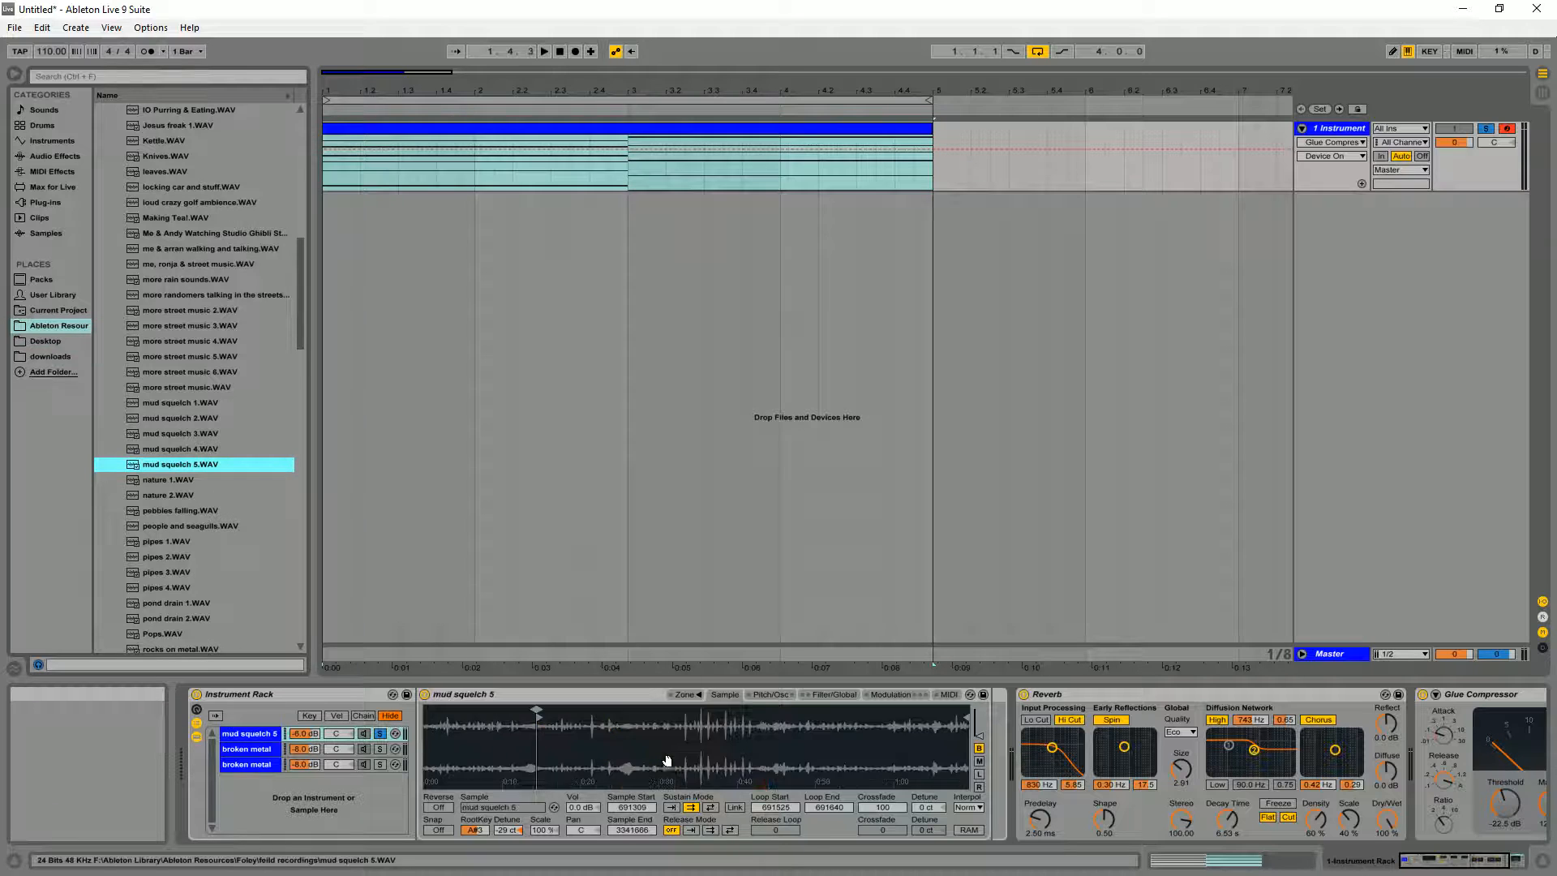
# Set a tiny loop in the mud squelch 5 sample from 454092 to 454207, with the sample start at 454010
pyautogui.moveTo(748, 746)
pyautogui.mouseDown()
pyautogui.moveTo(765, 727)
pyautogui.moveTo(775, 751)
pyautogui.moveTo(775, 710)
pyautogui.moveTo(811, 722)
pyautogui.moveTo(736, 699)
pyautogui.moveTo(726, 718)
pyautogui.moveTo(625, 725)
pyautogui.mouseUp()
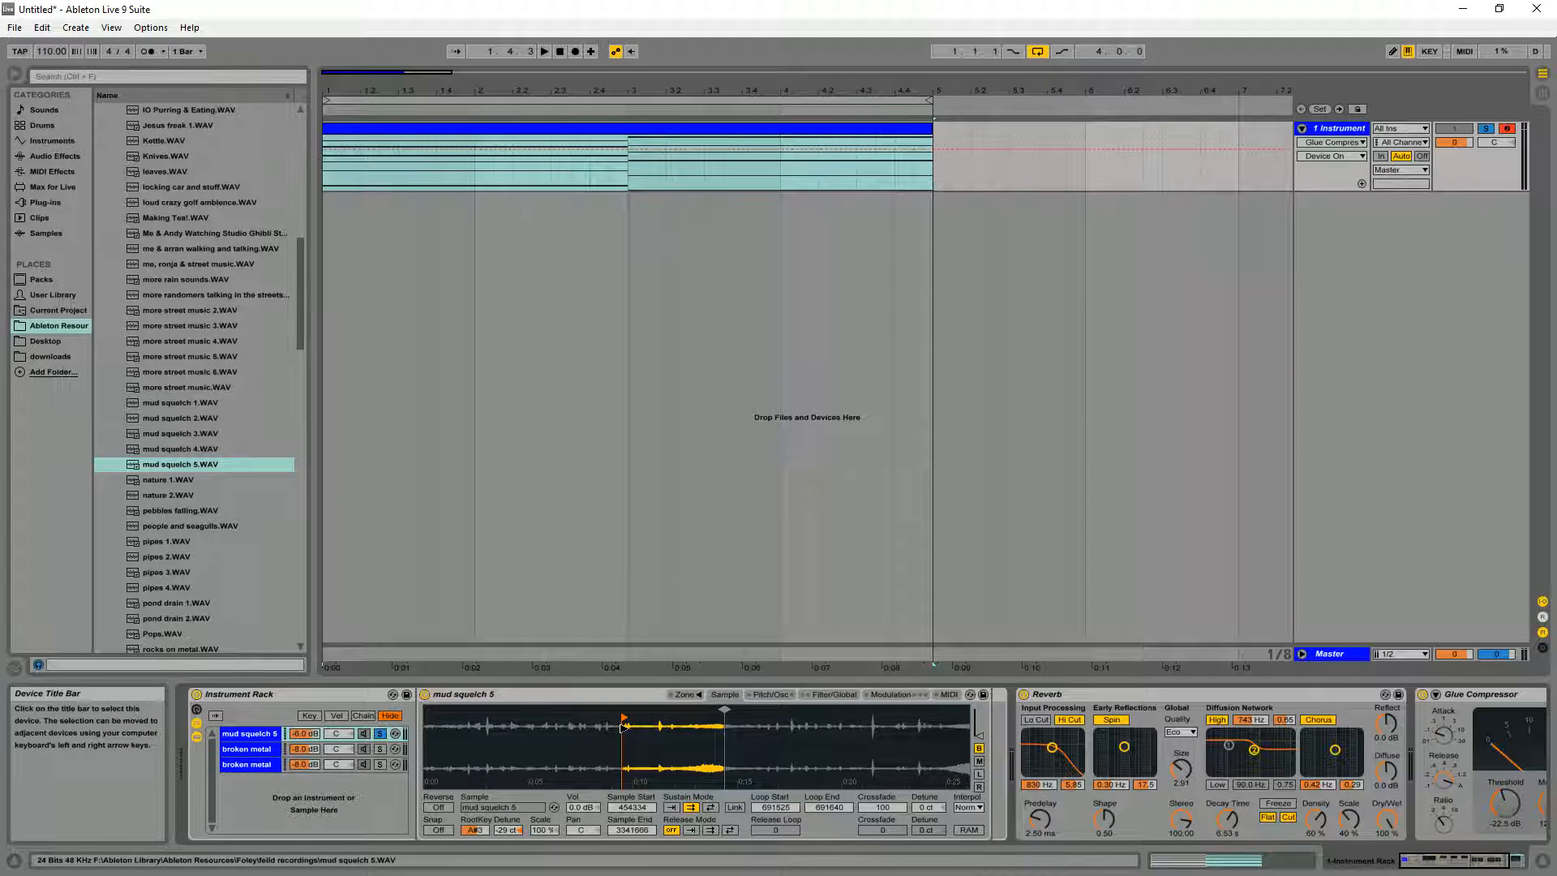
pyautogui.moveTo(725, 710); pyautogui.dragTo(697, 803)
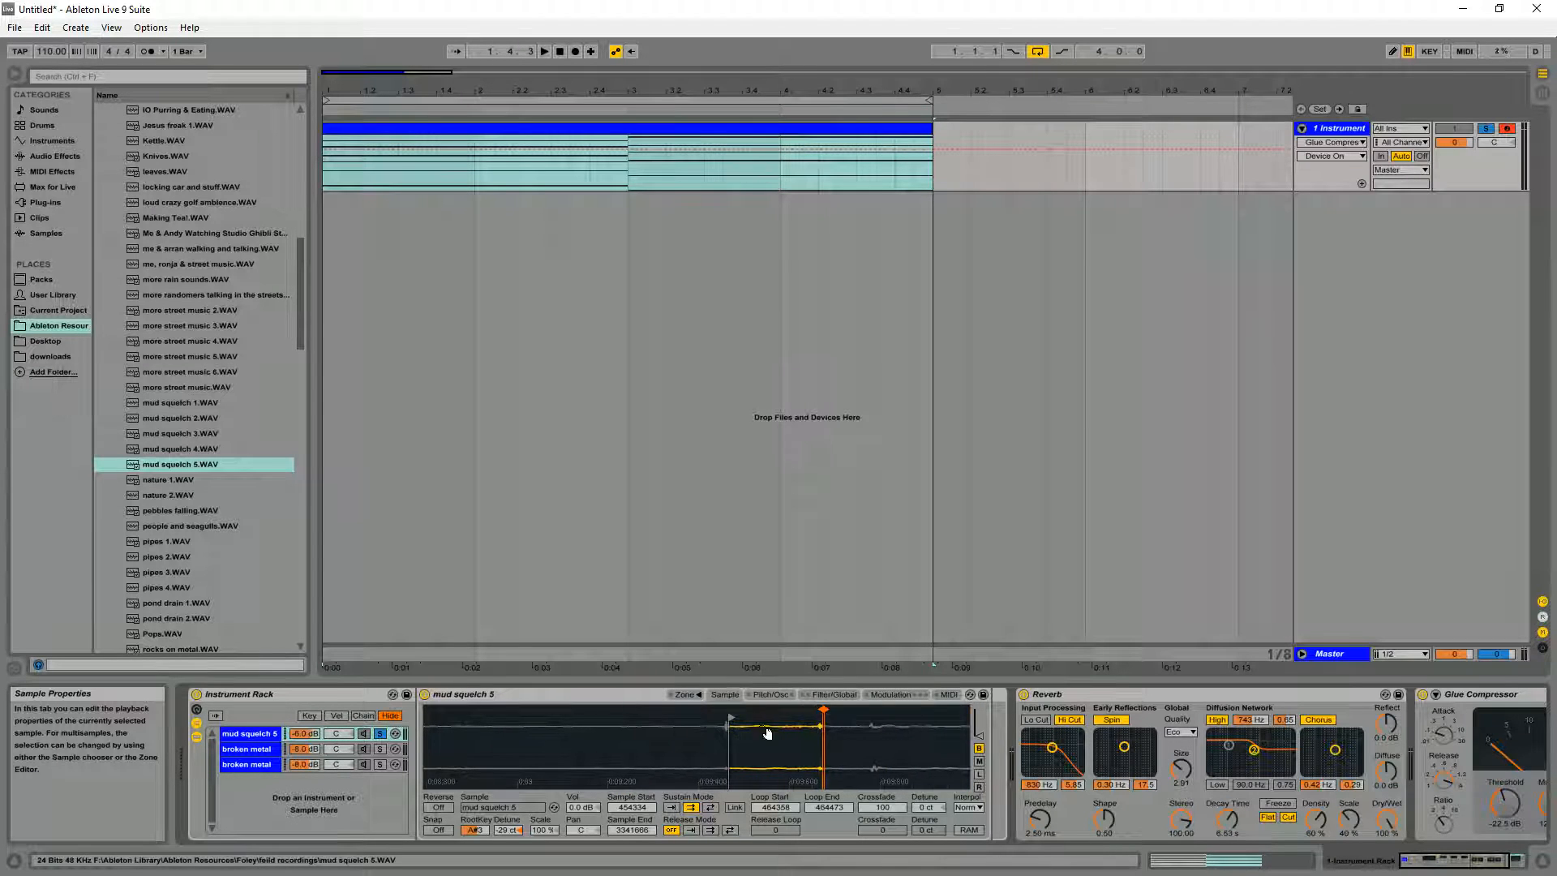
pyautogui.moveTo(768, 734); pyautogui.dragTo(731, 796)
pyautogui.moveTo(913, 710)
pyautogui.mouseDown()
pyautogui.moveTo(578, 718)
pyautogui.moveTo(589, 711)
pyautogui.moveTo(579, 744)
pyautogui.moveTo(613, 718)
pyautogui.mouseUp()
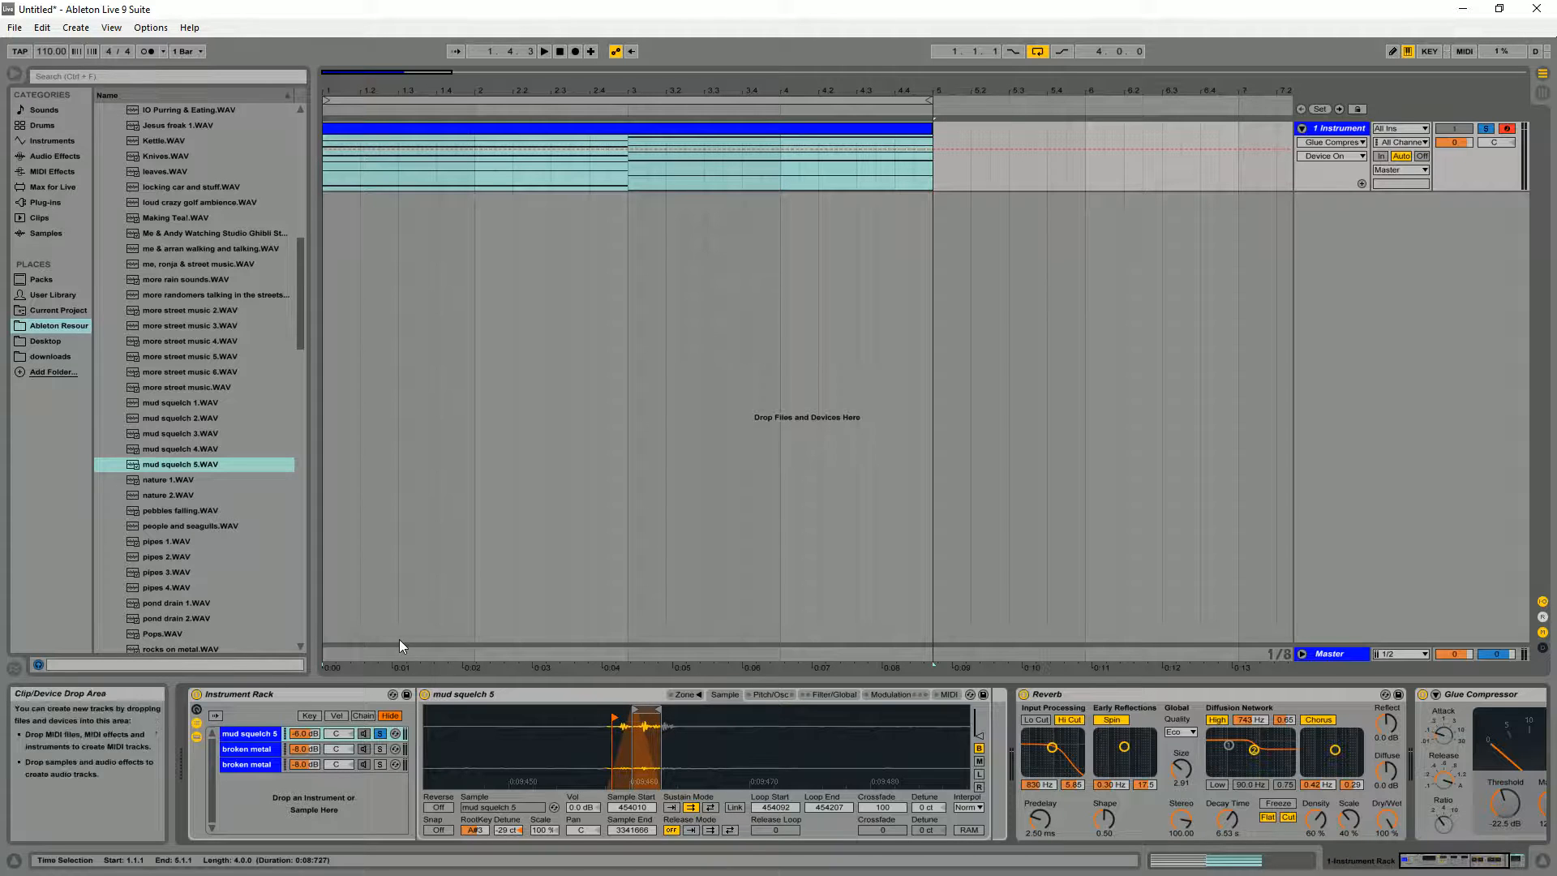
# Fold the Instrument Rack, Reverb and Glue Compressor in the device chain
pyautogui.doubleClick(301, 695)
pyautogui.doubleClick(301, 698)
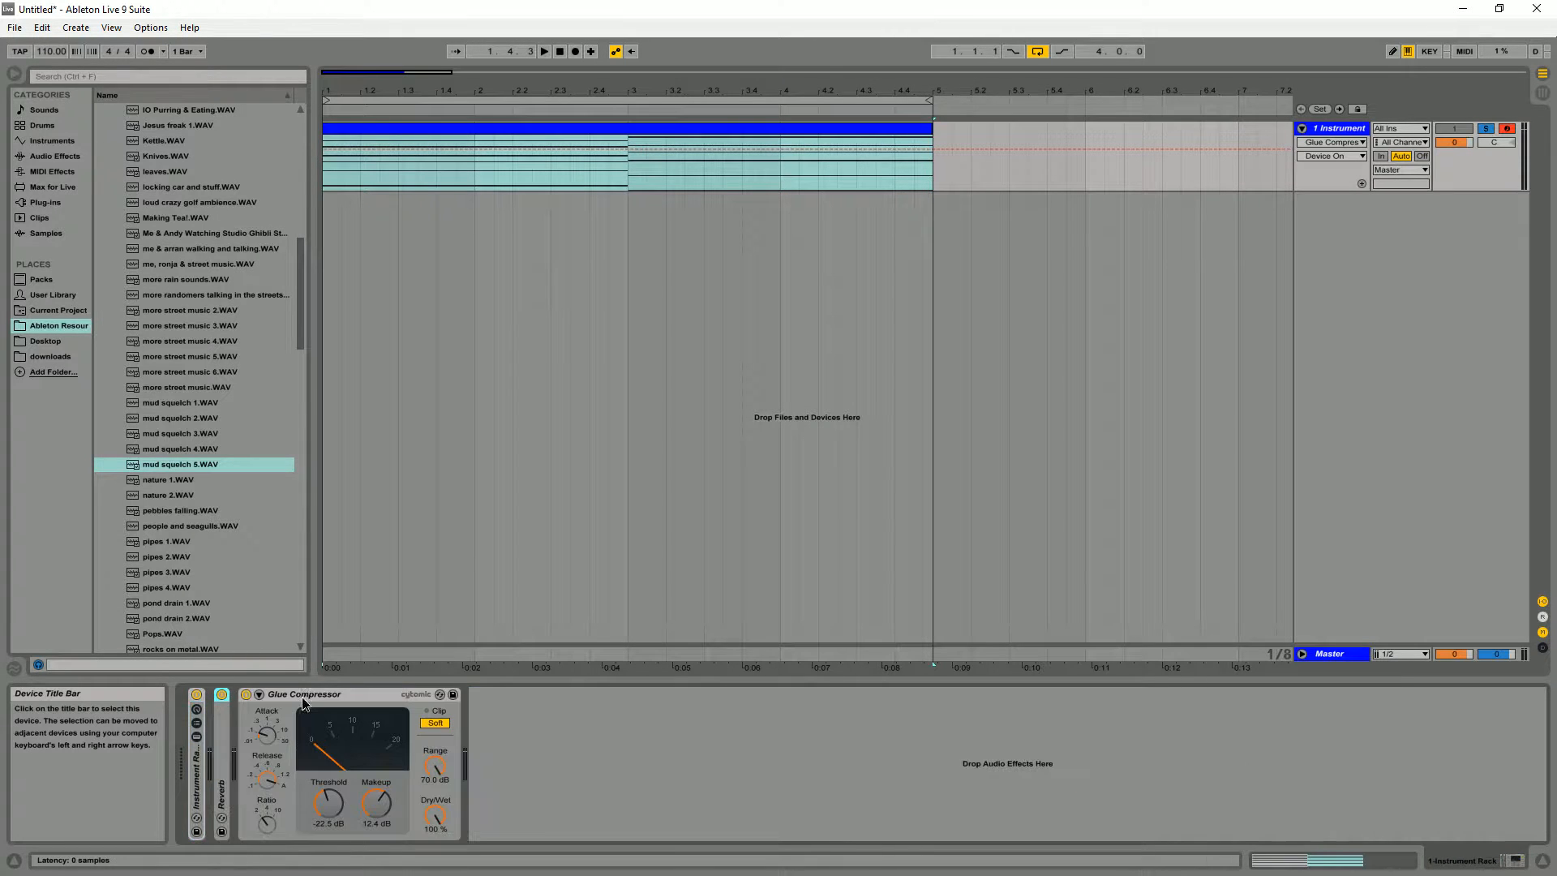
pyautogui.doubleClick(305, 698)
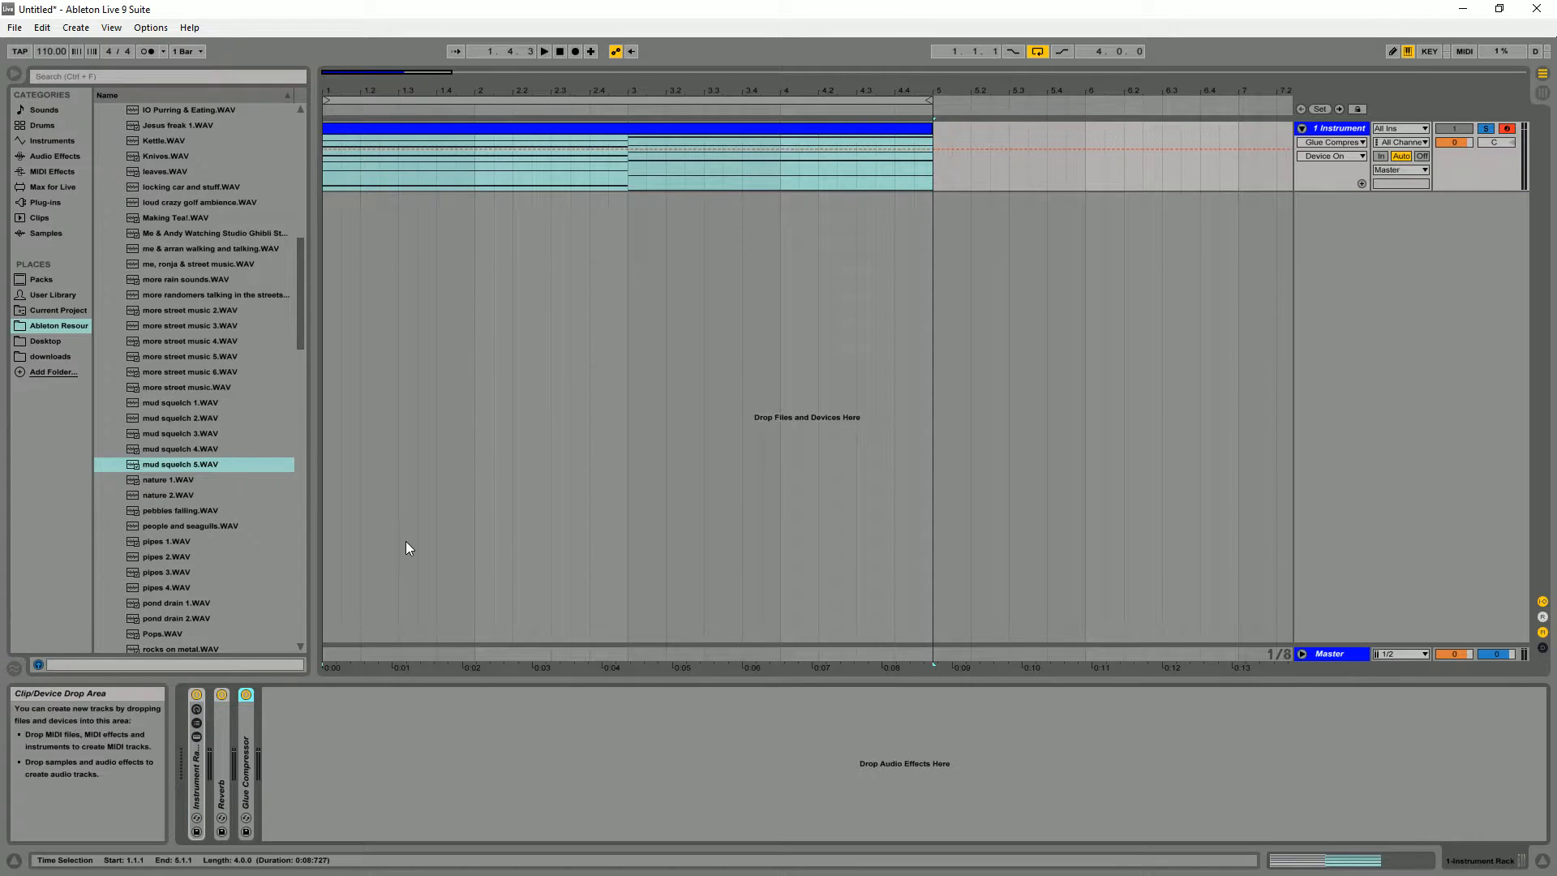